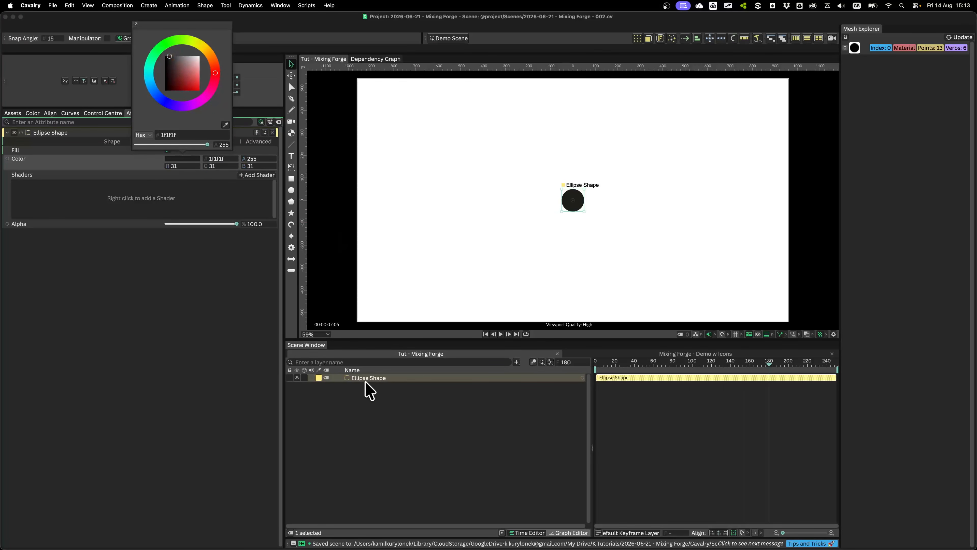
# Add a text shape and centre its alignment both horizontally and vertically over the ellipse
pyautogui.click(327, 192)
pyautogui.click(291, 156)
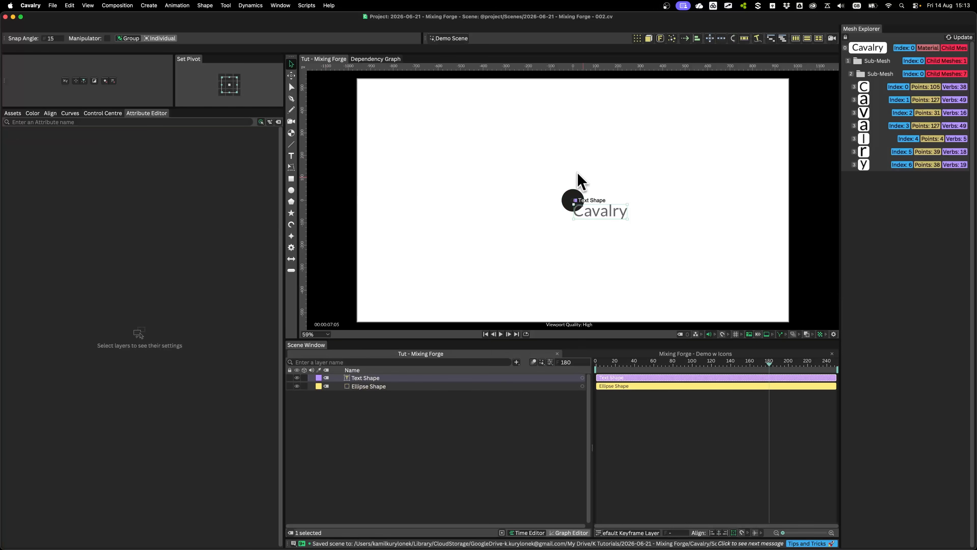
pyautogui.click(176, 309)
pyautogui.click(176, 317)
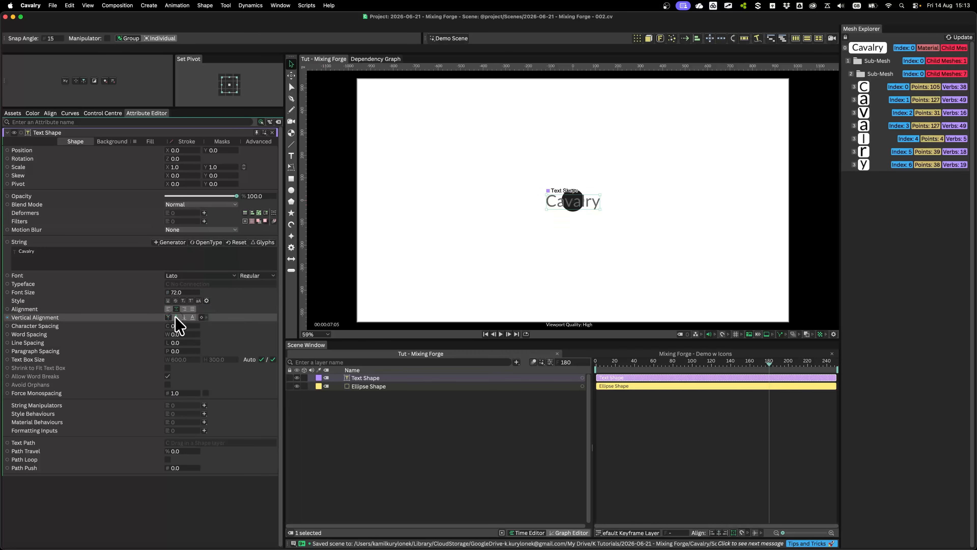
# Set the text shape's font size to 50
pyautogui.click(177, 292)
pyautogui.write('50')
pyautogui.press('Return')
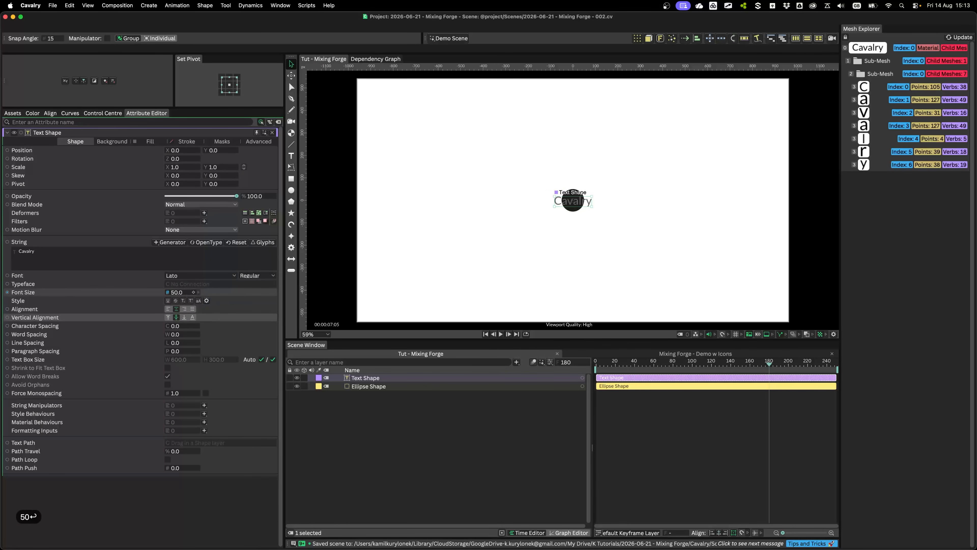
# Change the text shape's fill color to red e31212
pyautogui.click(158, 141)
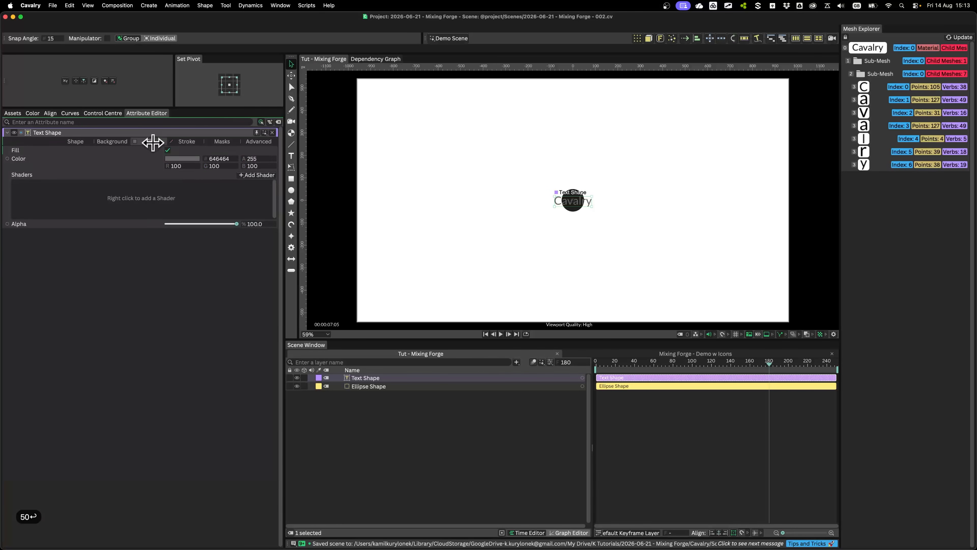
pyautogui.click(184, 158)
pyautogui.click(190, 82)
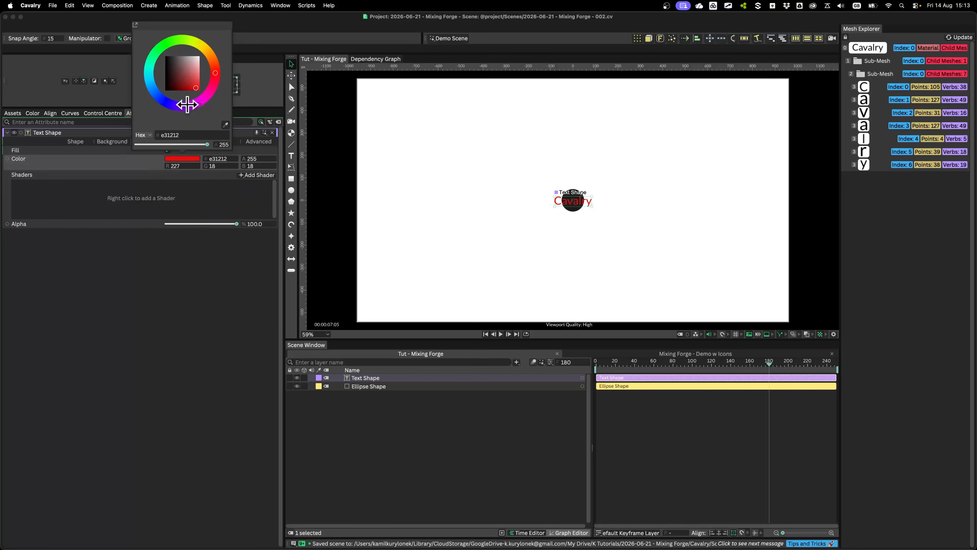
pyautogui.click(170, 311)
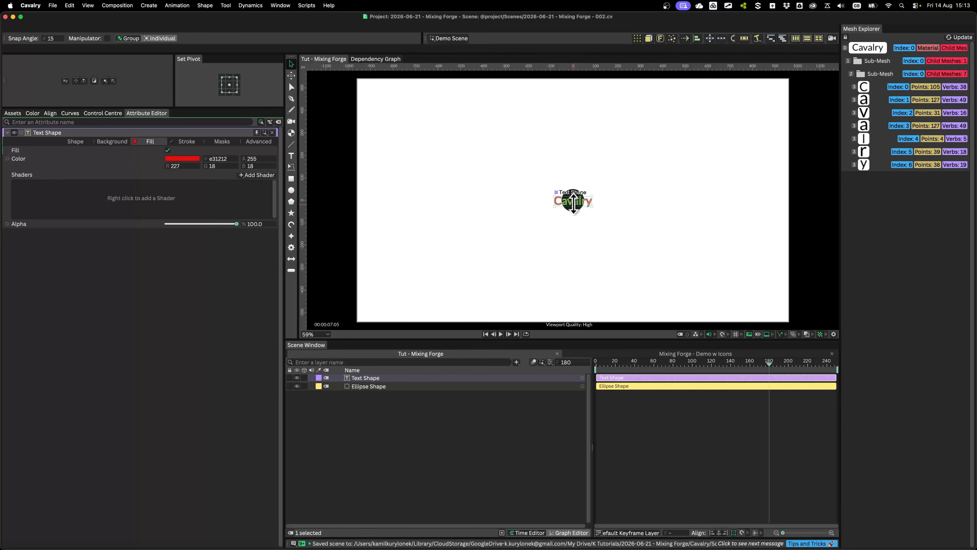
# Add a String Generator utility to the text shape's String attribute
pyautogui.scroll(5, 602, 208)
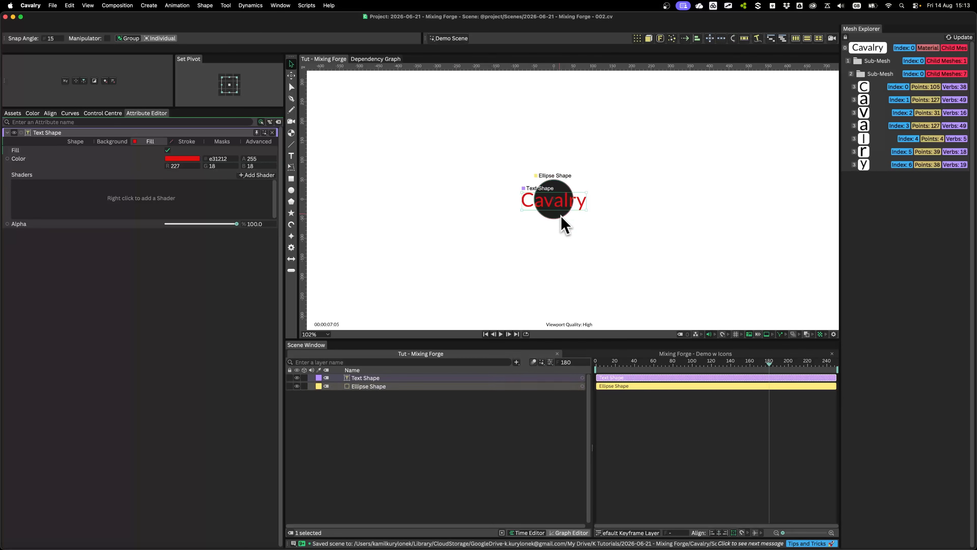
pyautogui.click(77, 141)
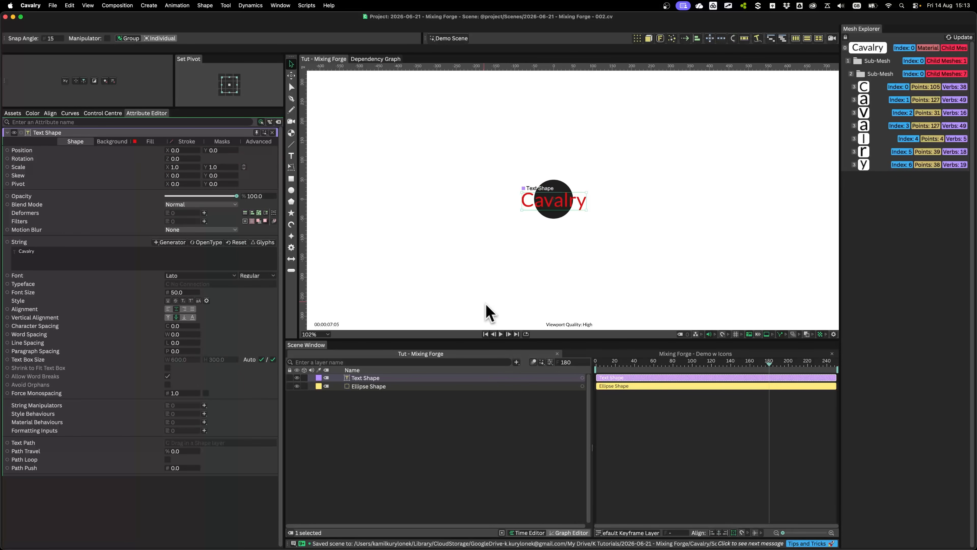
pyautogui.rightClick(19, 241)
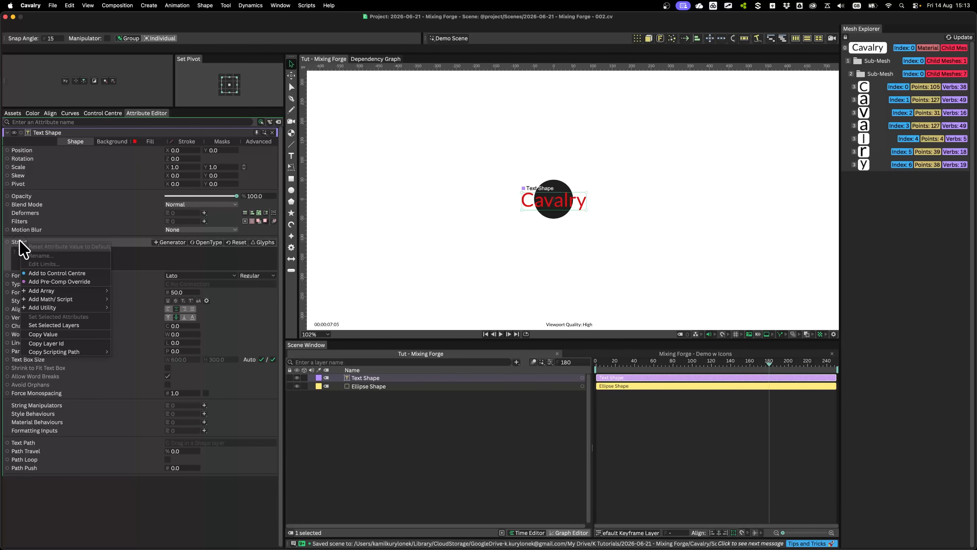
pyautogui.moveTo(68, 308)
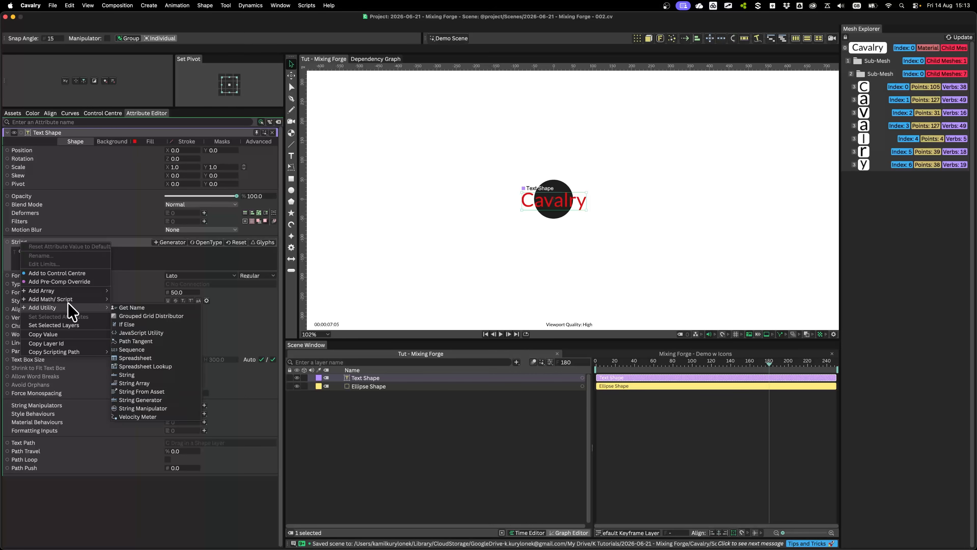
pyautogui.click(169, 400)
# Set the String Generator's precision to 0 and its padding to 1
pyautogui.click(372, 387)
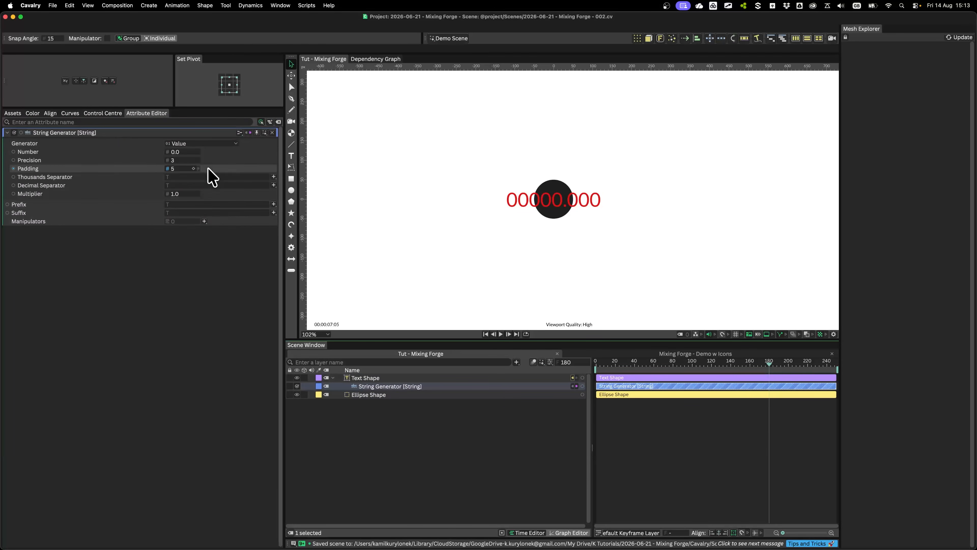
pyautogui.click(184, 159)
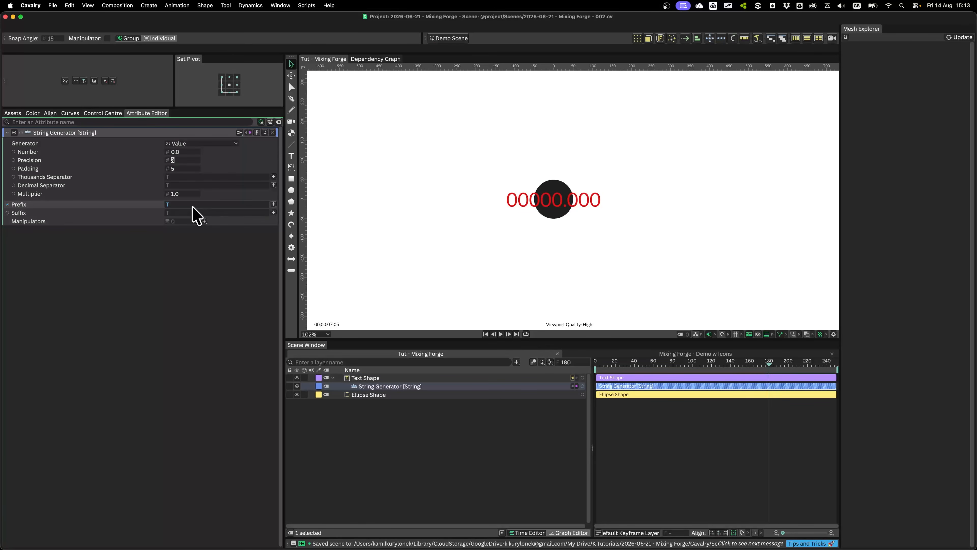
pyautogui.write('0')
pyautogui.press('Tab')
pyautogui.write('0')
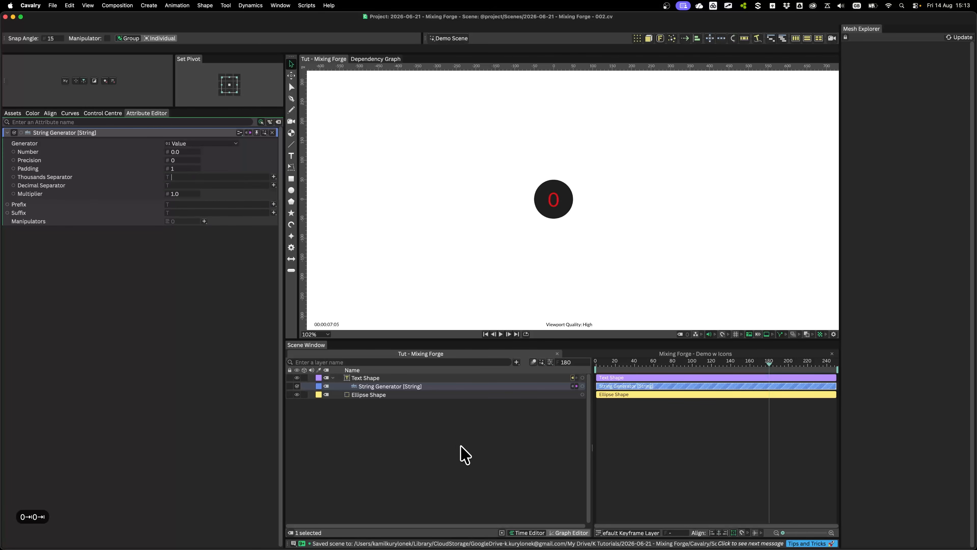
pyautogui.click(493, 412)
pyautogui.click(333, 377)
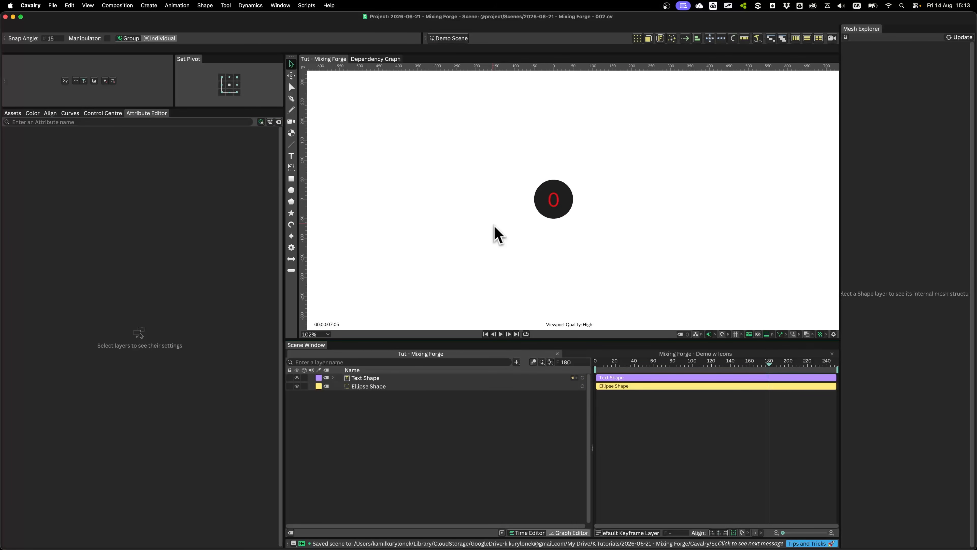
# Group the text and ellipse layers under the name "Icon" and save the scene
pyautogui.scroll(-5, 498, 235)
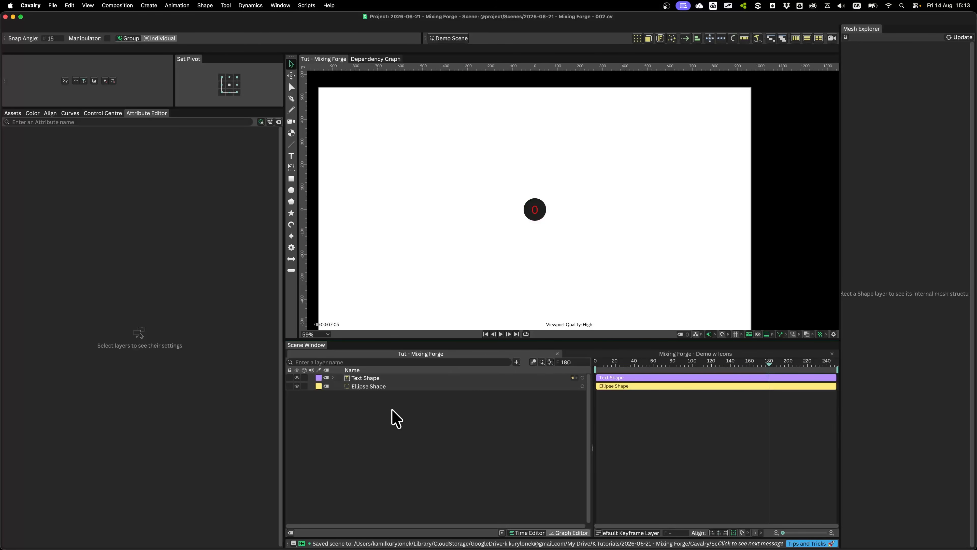
pyautogui.press('super+a')
pyautogui.press('super+g')
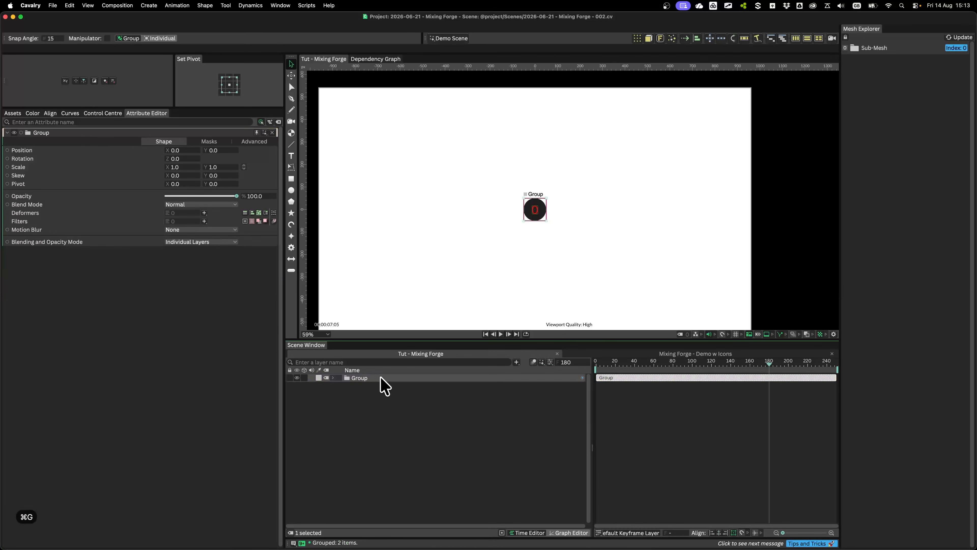
pyautogui.press('Return')
pyautogui.write('Icon')
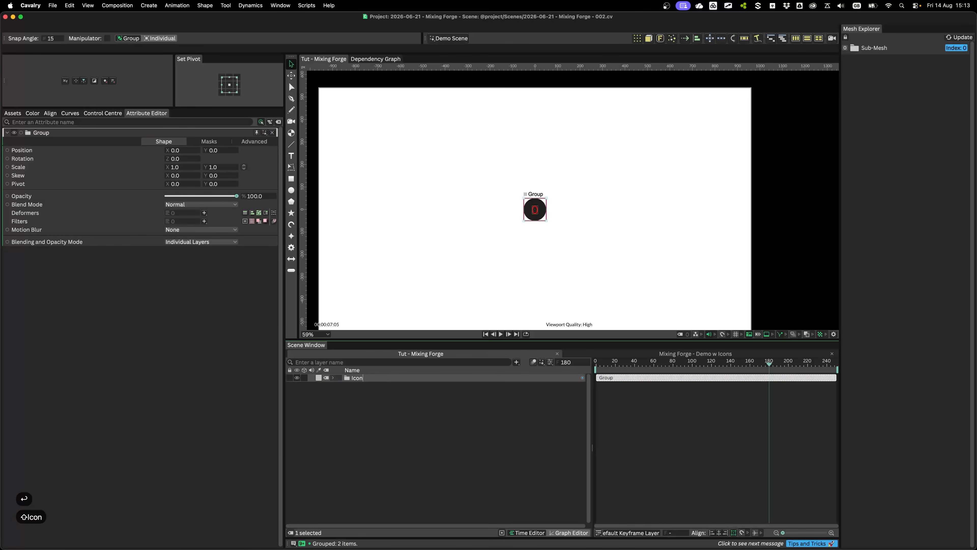
pyautogui.press('Return')
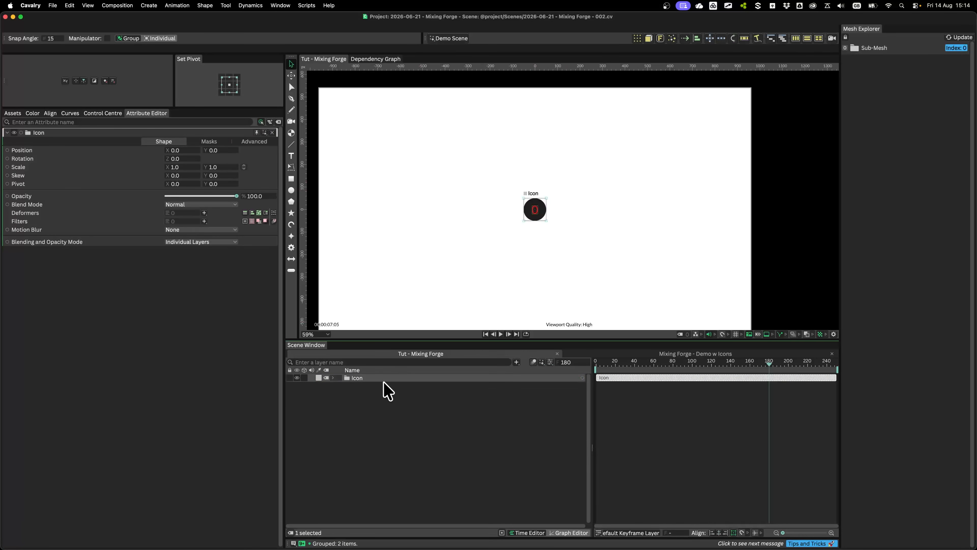
pyautogui.press('super+s')
# Add a Custom Shape layer and connect the Icon group as its input shape
pyautogui.press('super+period')
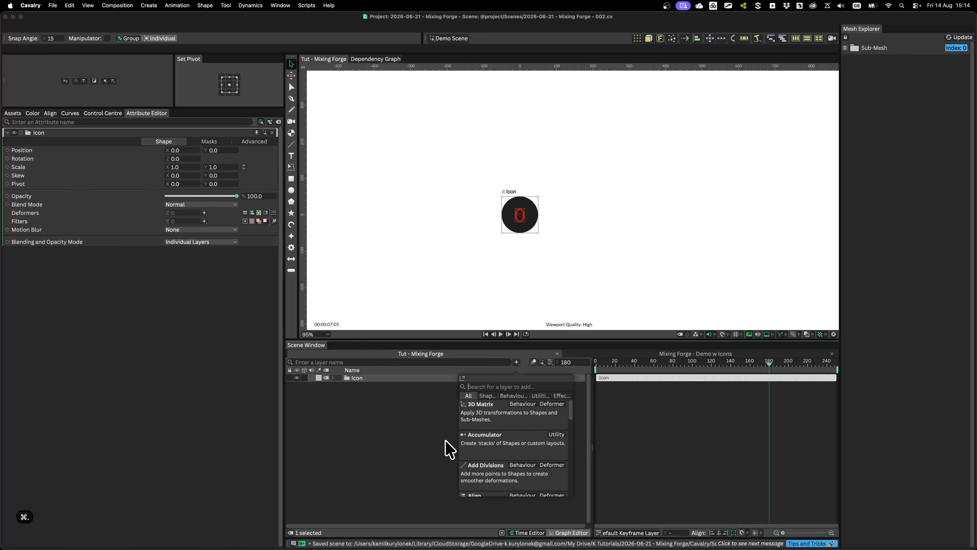
pyautogui.write('cust')
pyautogui.press('Return')
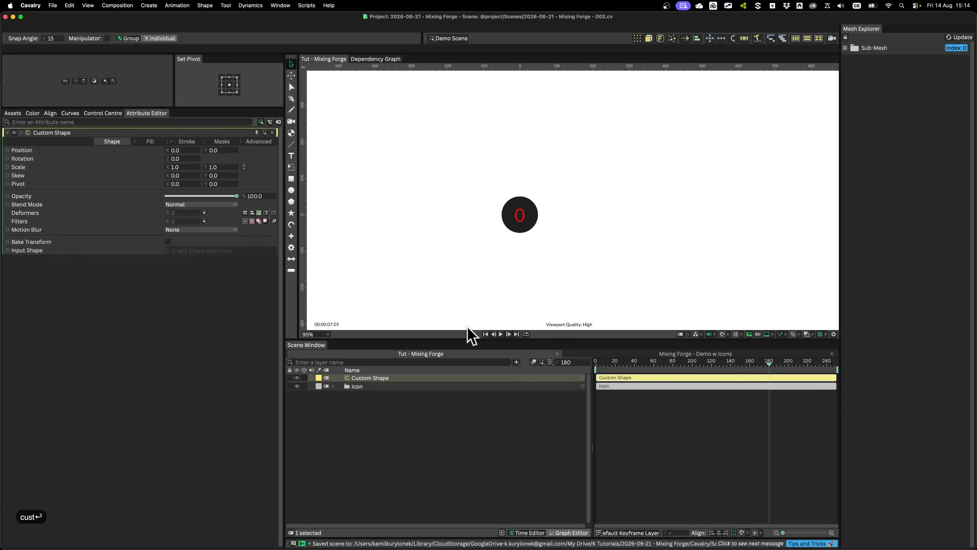
pyautogui.moveTo(353, 384); pyautogui.dragTo(208, 250)
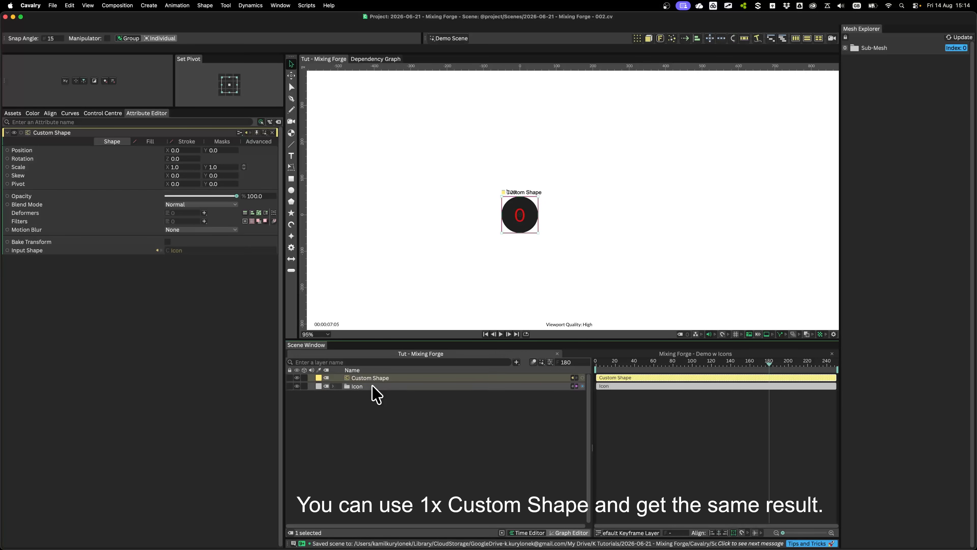
# Duplicate the Custom Shape, naming the original "Icon - Random" and the copy "Icon - Circle"
pyautogui.press('super+d')
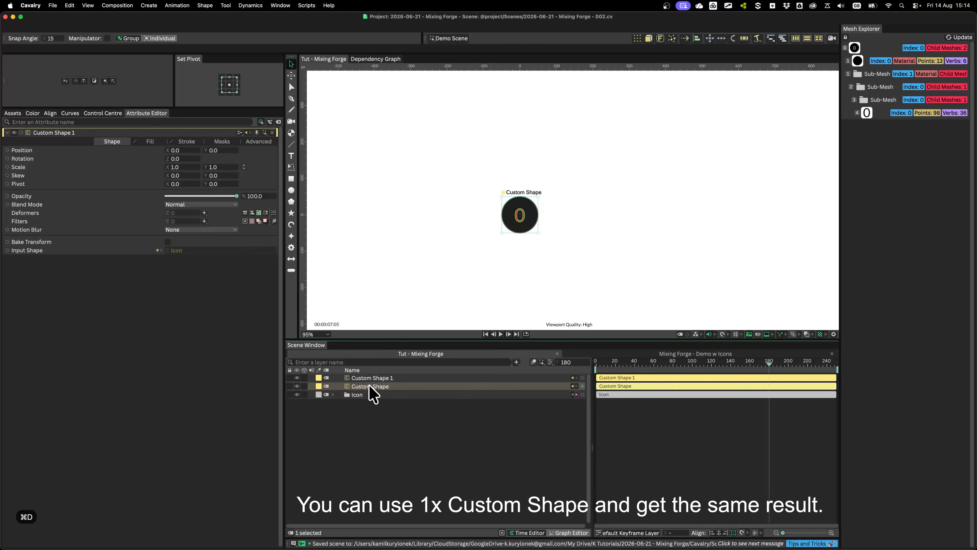
pyautogui.press('Return')
pyautogui.write('Icon - Random')
pyautogui.press('Return')
pyautogui.press('Up')
pyautogui.press('Return')
pyautogui.write('Icon - Circle')
pyautogui.press('Return')
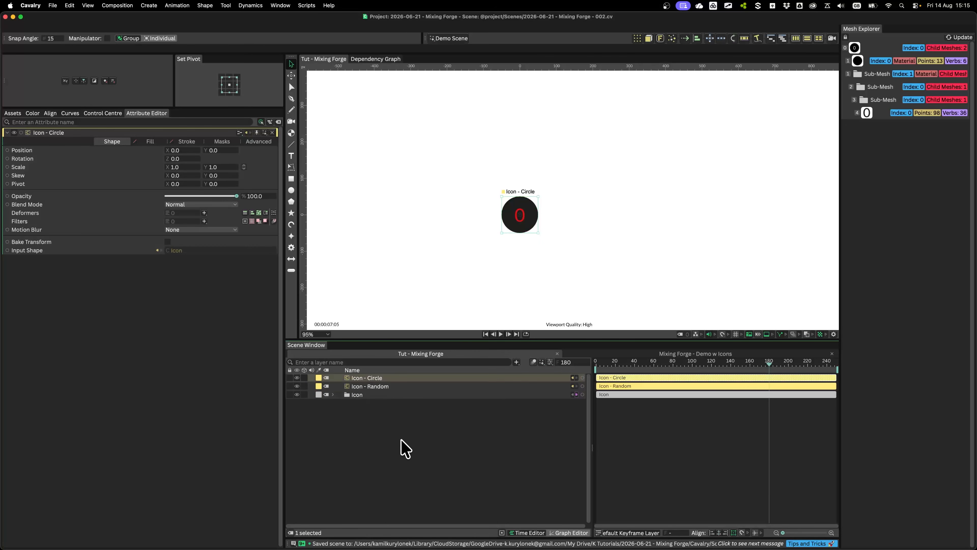
# Hide the Icon group and move the Icon - Random shape to about X 176, Y -27
pyautogui.click(380, 386)
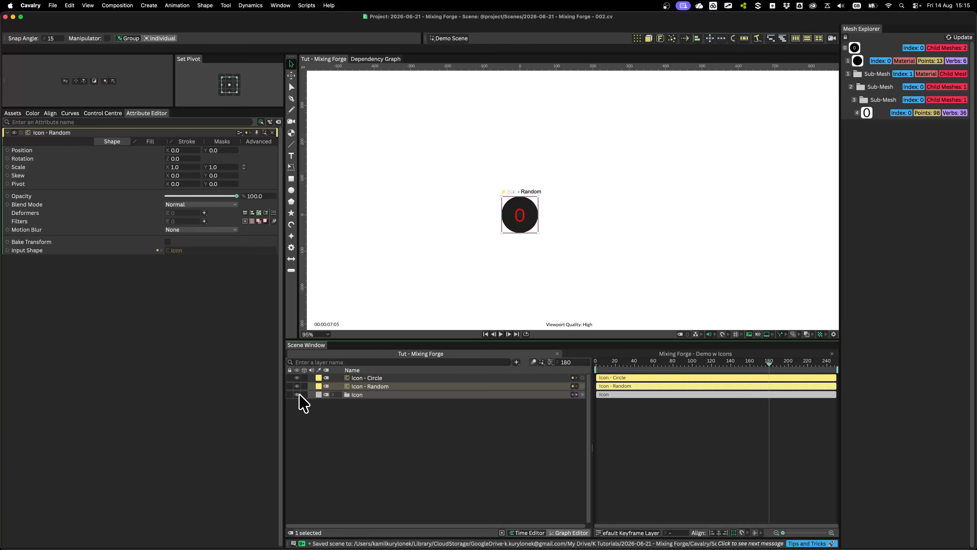
pyautogui.moveTo(402, 159); pyautogui.dragTo(465, 169)
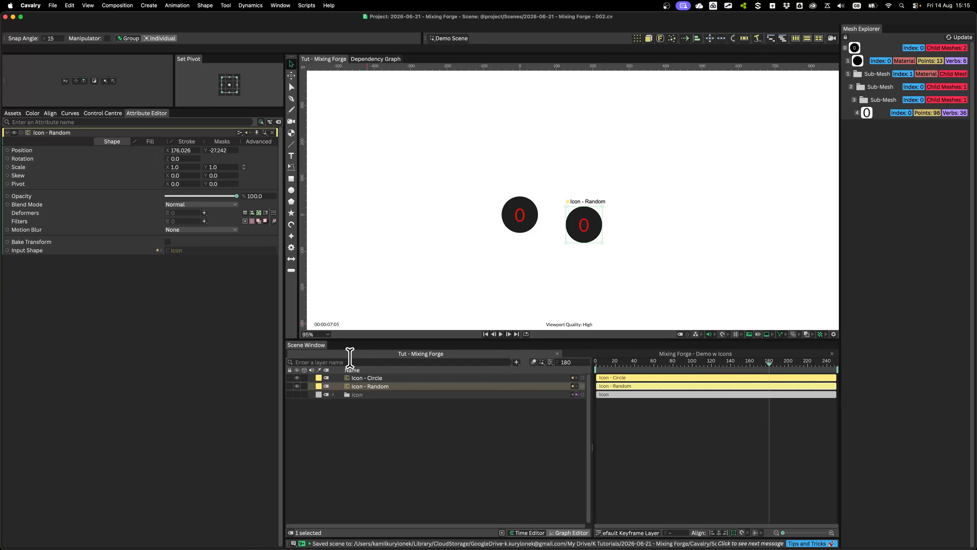
pyautogui.click(333, 394)
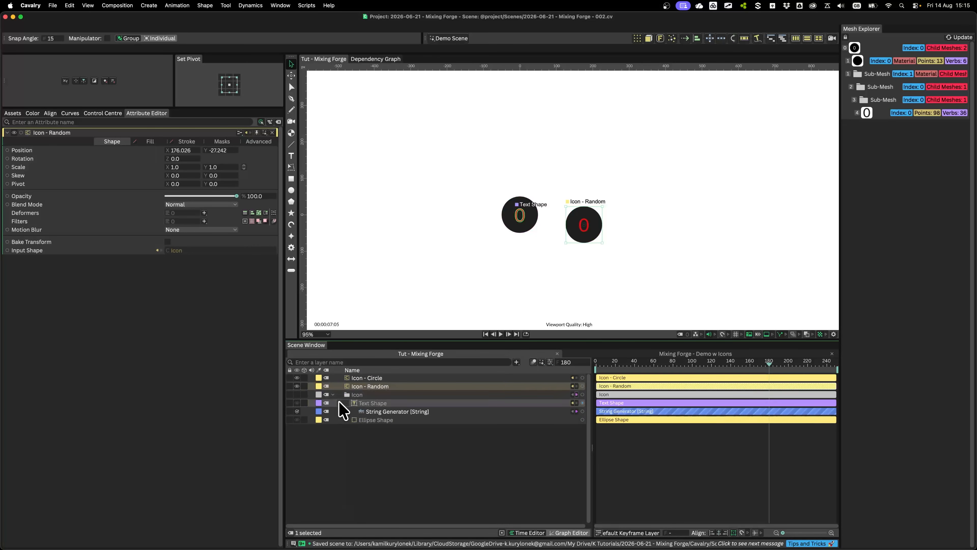
pyautogui.click(332, 395)
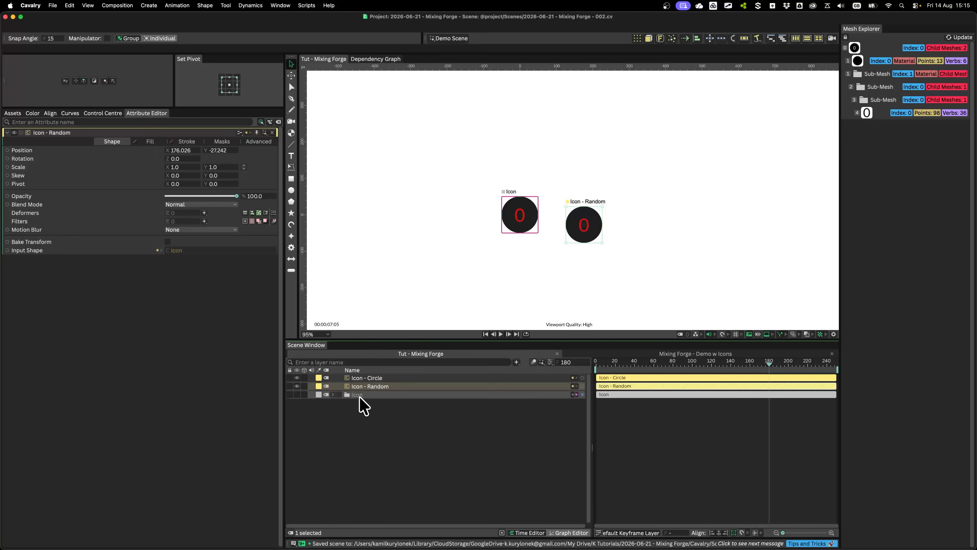
# Hide Icon - Circle and create a Duplicator from the Icon - Random shape
pyautogui.click(297, 377)
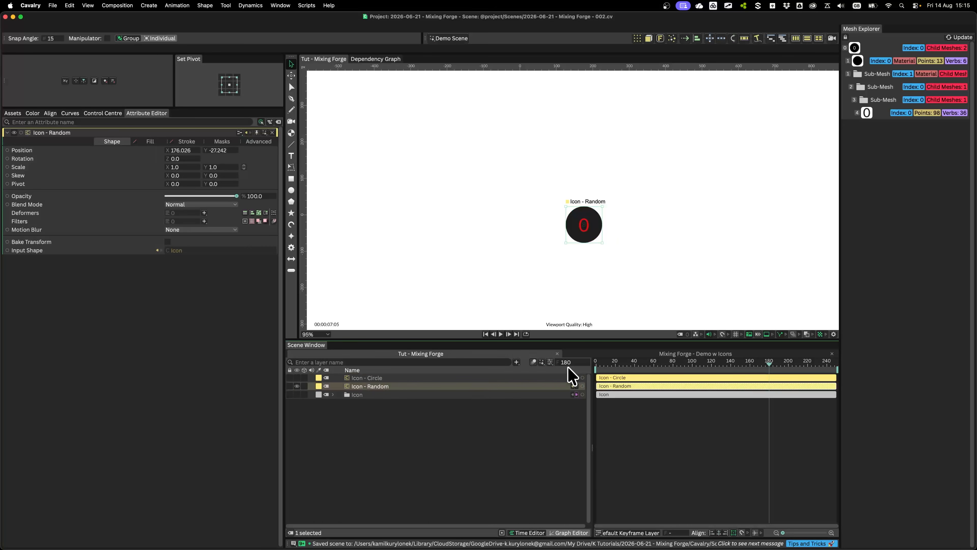
pyautogui.click(637, 38)
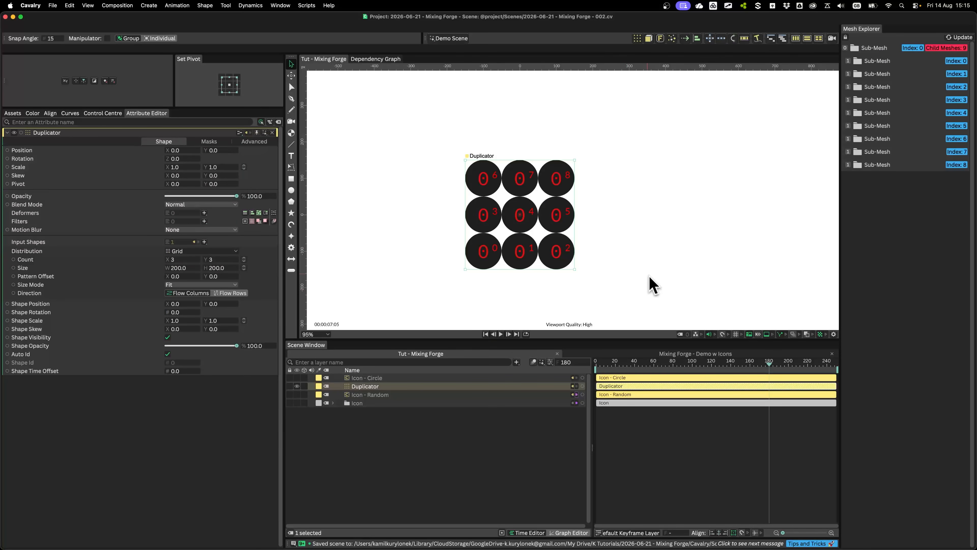
pyautogui.scroll(4, 623, 231)
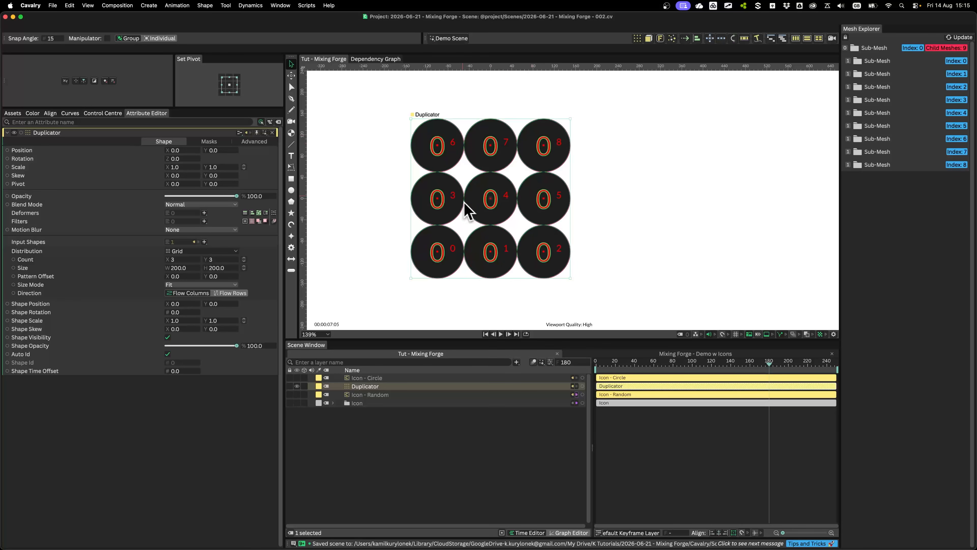
# Add an Index Context utility to the String Generator's Number attribute inside the Icon group
pyautogui.click(333, 403)
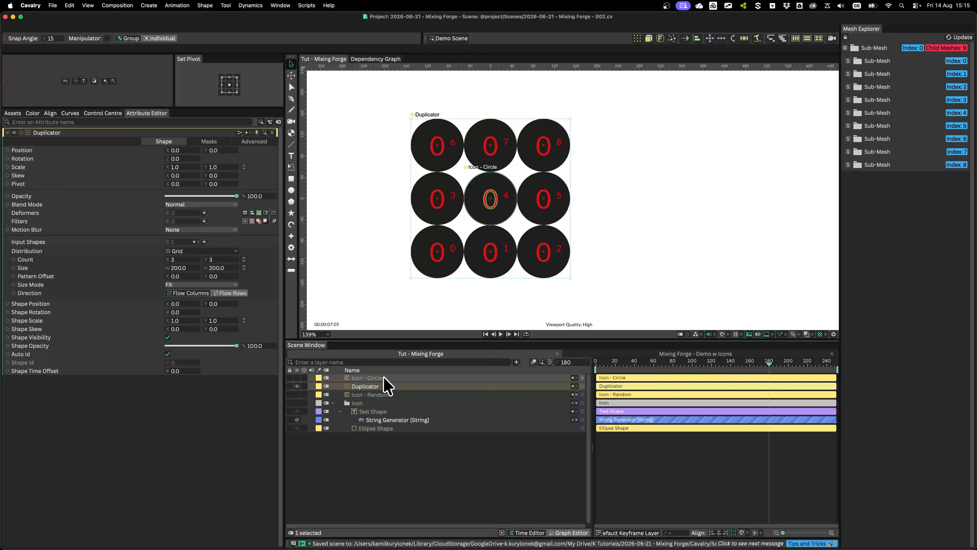
pyautogui.click(378, 419)
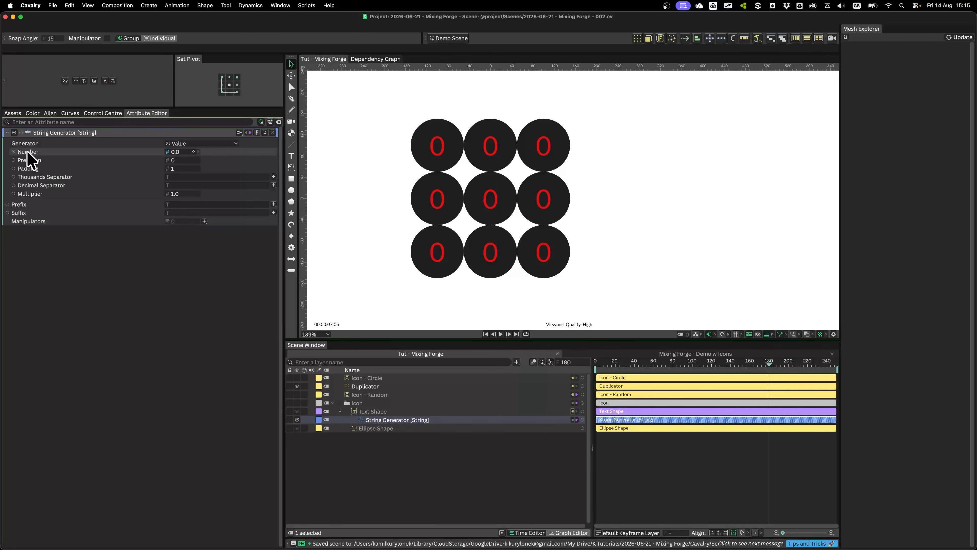
pyautogui.rightClick(27, 152)
pyautogui.moveTo(66, 243)
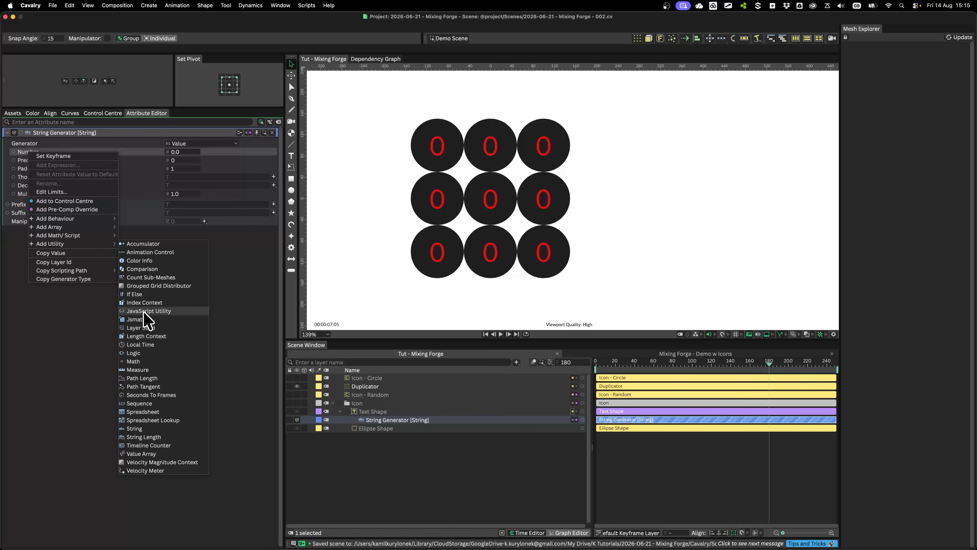
pyautogui.click(151, 302)
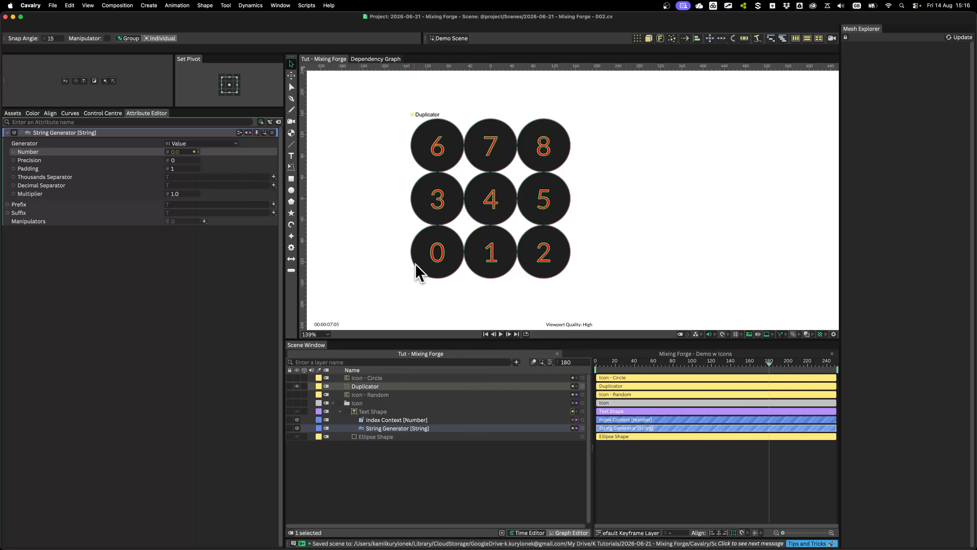
pyautogui.scroll(-4, 418, 274)
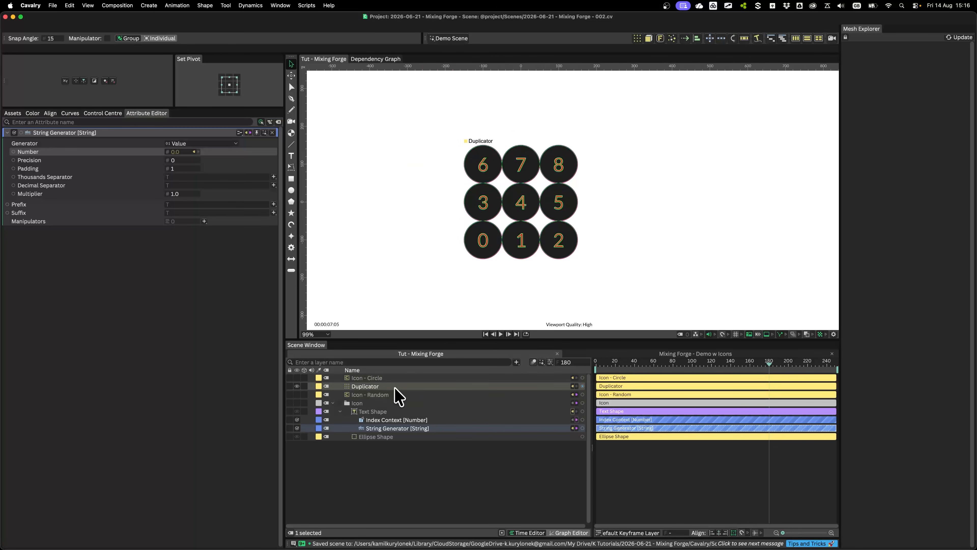
pyautogui.click(834, 334)
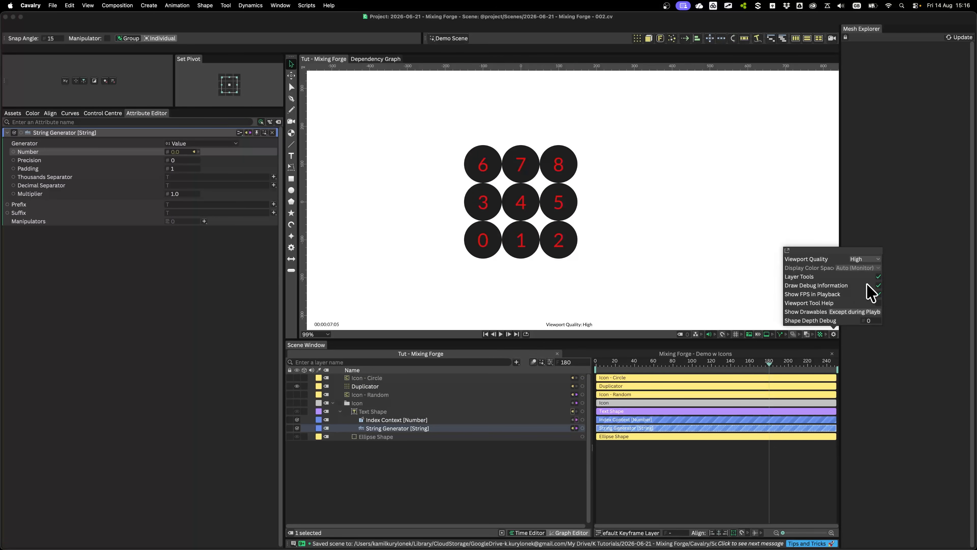
pyautogui.click(724, 249)
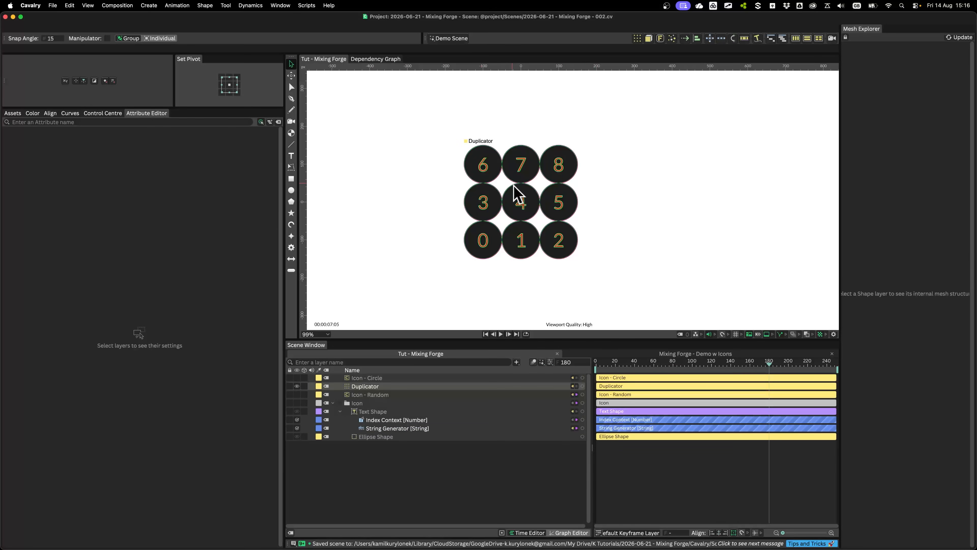
# Collapse the Icon group and switch the Duplicator to a Random distribution with a count of 15
pyautogui.click(333, 402)
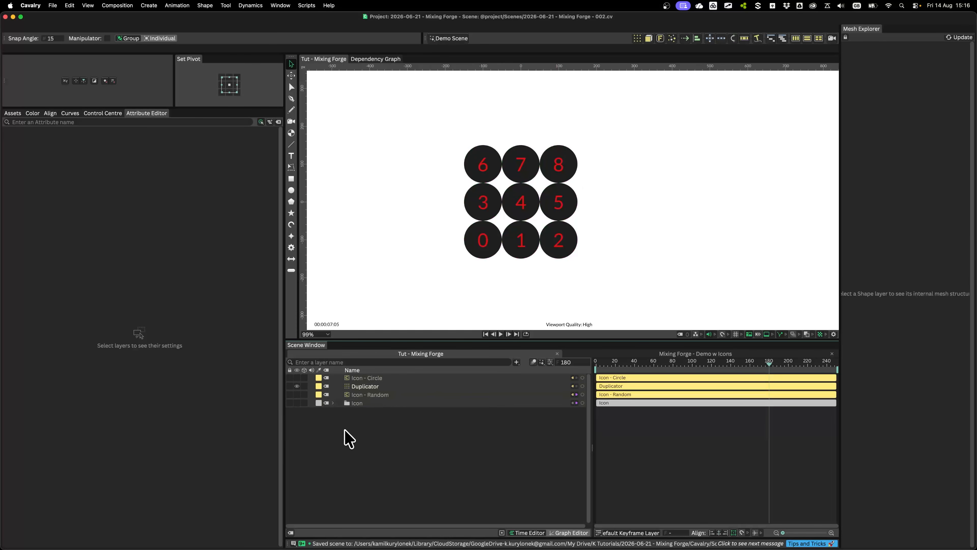
pyautogui.click(373, 387)
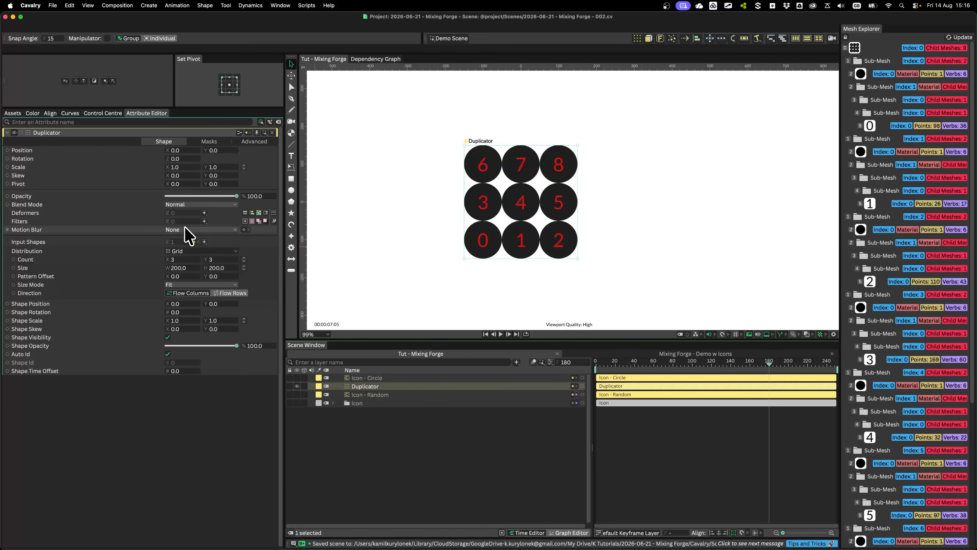
pyautogui.click(193, 249)
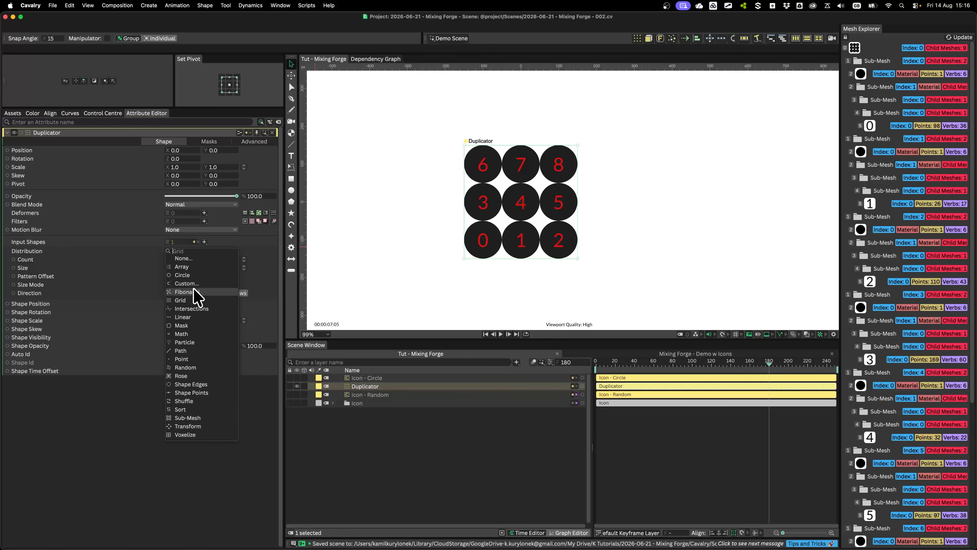
pyautogui.click(186, 368)
pyautogui.scroll(-3, 399, 229)
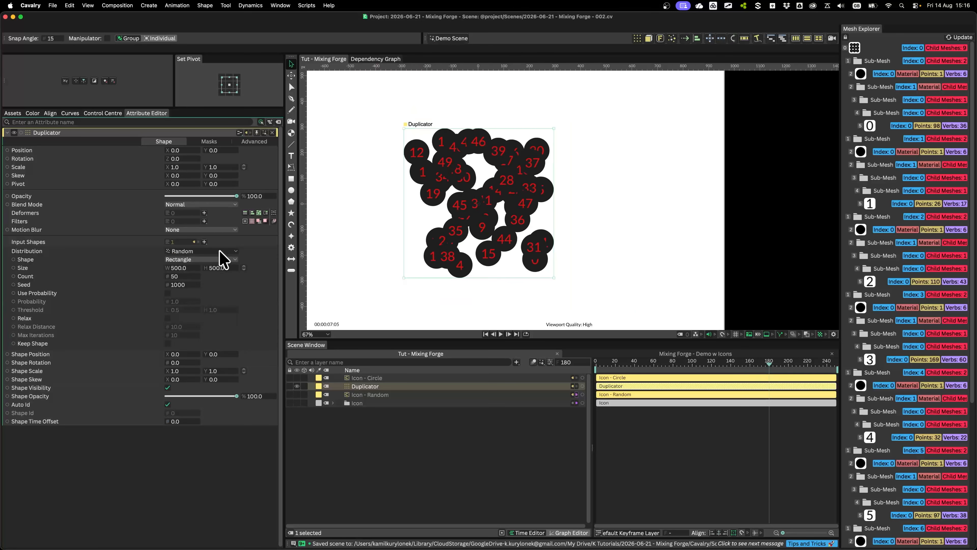
pyautogui.click(179, 276)
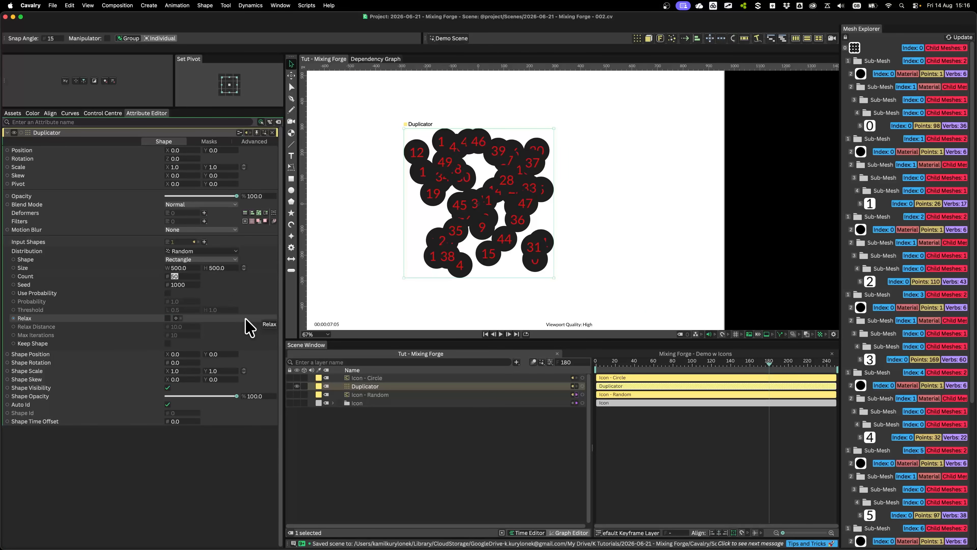
pyautogui.write('15')
pyautogui.press('Return')
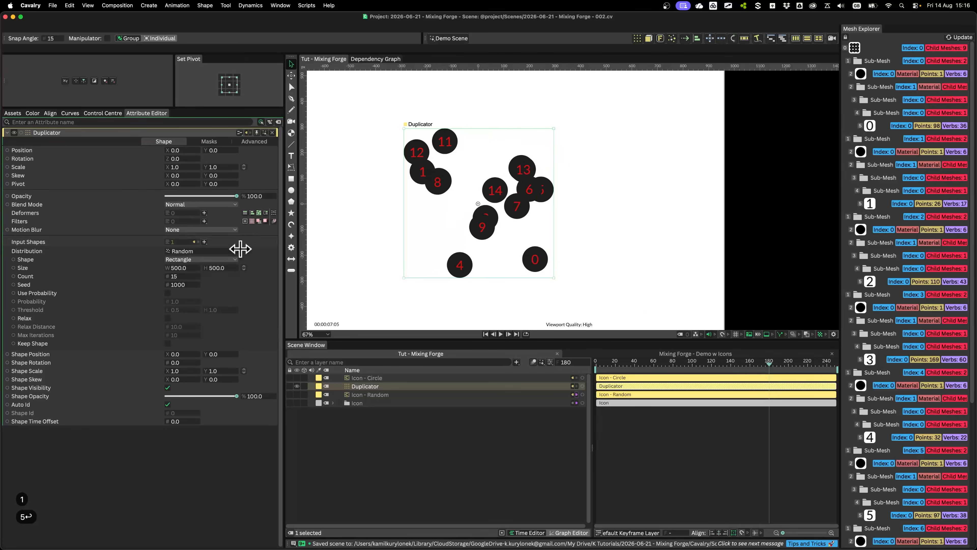
# Set the Random distribution's size to 890 by 690 and enable Relax with a distance of 140.5
pyautogui.moveTo(181, 267); pyautogui.dragTo(200, 268)
pyautogui.moveTo(370, 246); pyautogui.dragTo(443, 244)
pyautogui.scroll(-3, 441, 233)
pyautogui.moveTo(223, 272); pyautogui.dragTo(231, 270)
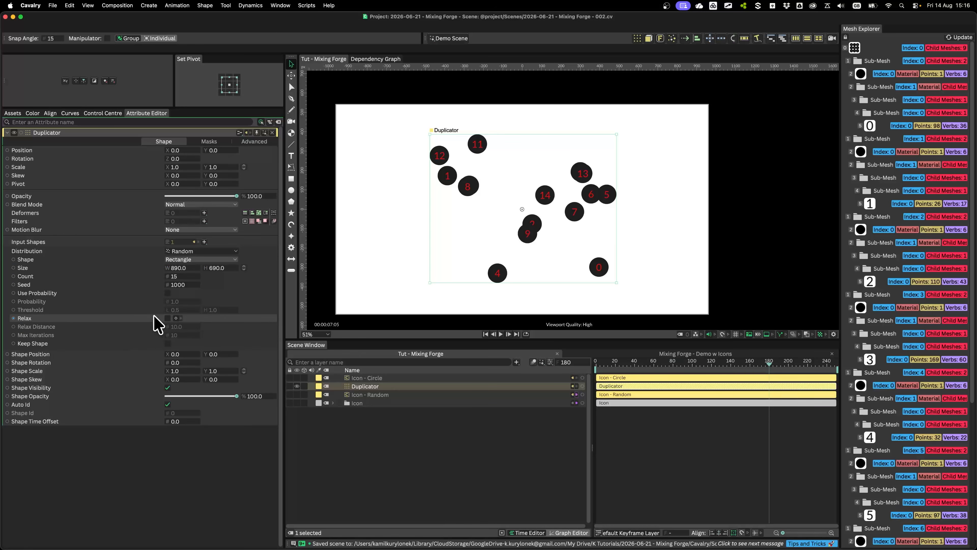
pyautogui.click(168, 318)
pyautogui.moveTo(184, 327); pyautogui.dragTo(689, 269)
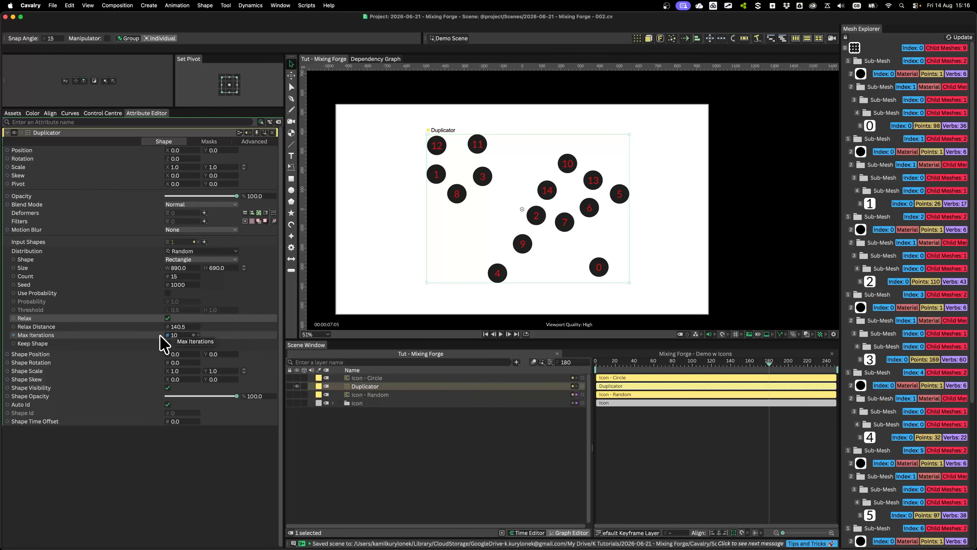
# Hide the random Duplicator and show the Icon - Circle shape
pyautogui.click(297, 386)
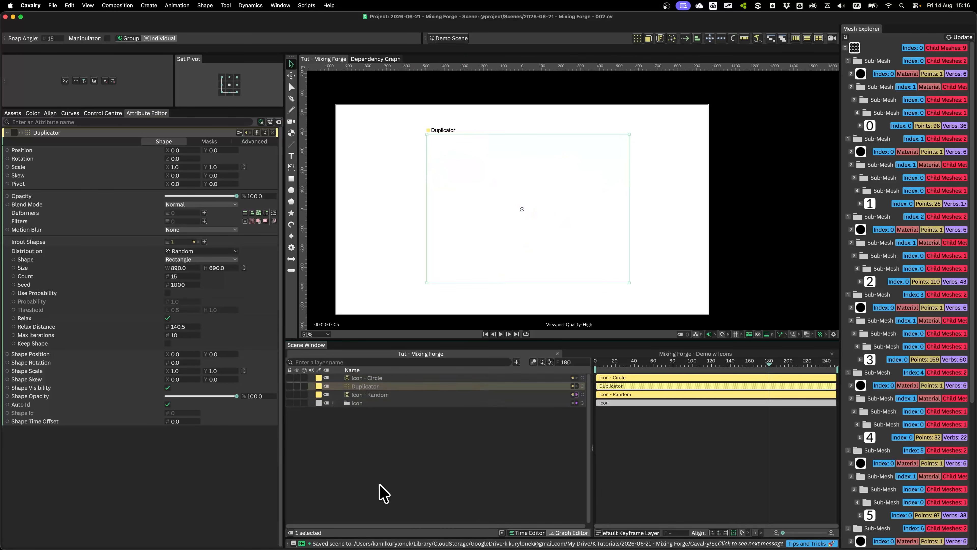
pyautogui.click(363, 377)
pyautogui.click(297, 377)
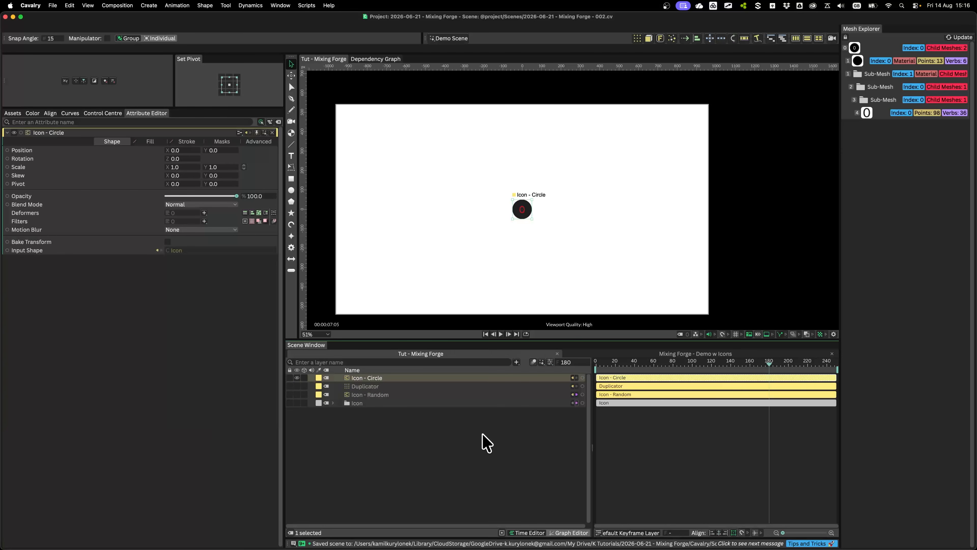
# Create a Duplicator from Icon - Circle and set its distribution to Circle
pyautogui.click(637, 39)
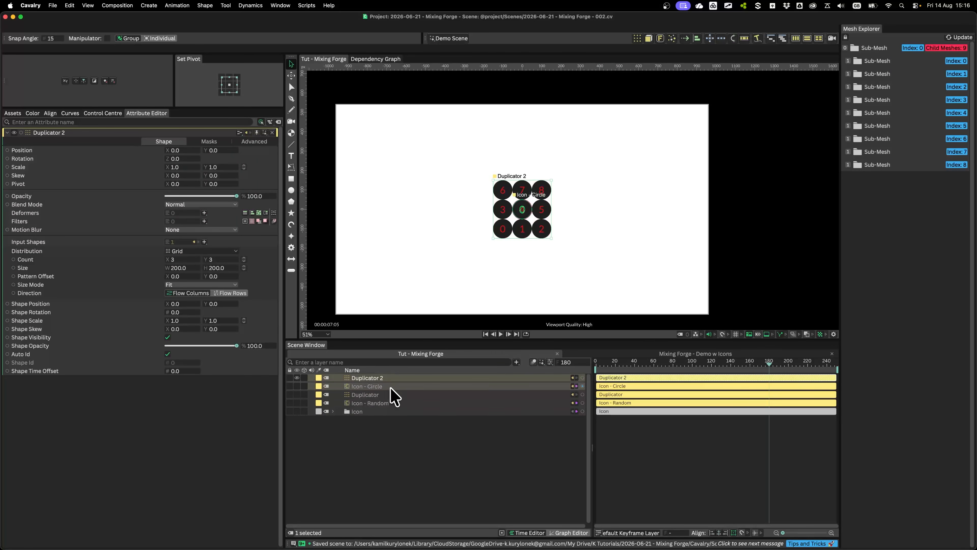
pyautogui.click(225, 253)
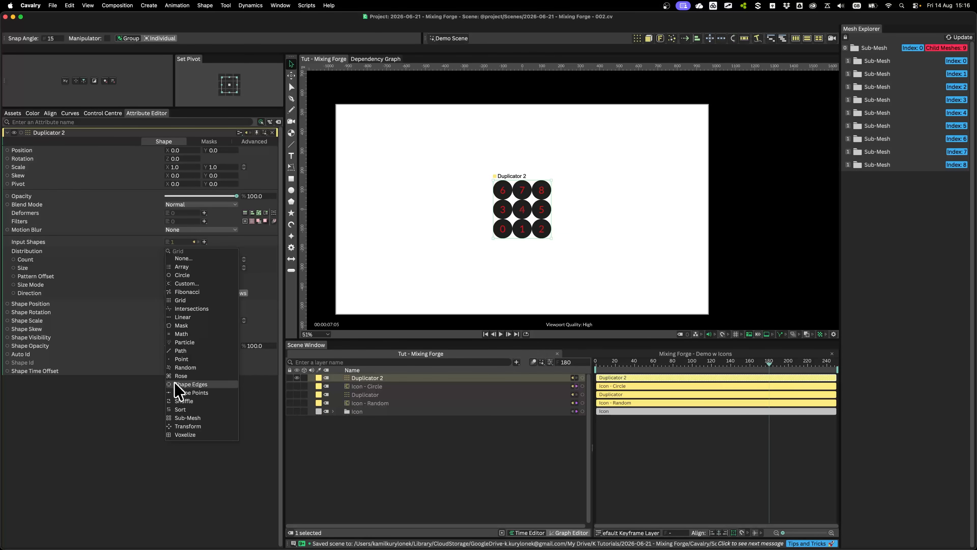
pyautogui.click(184, 274)
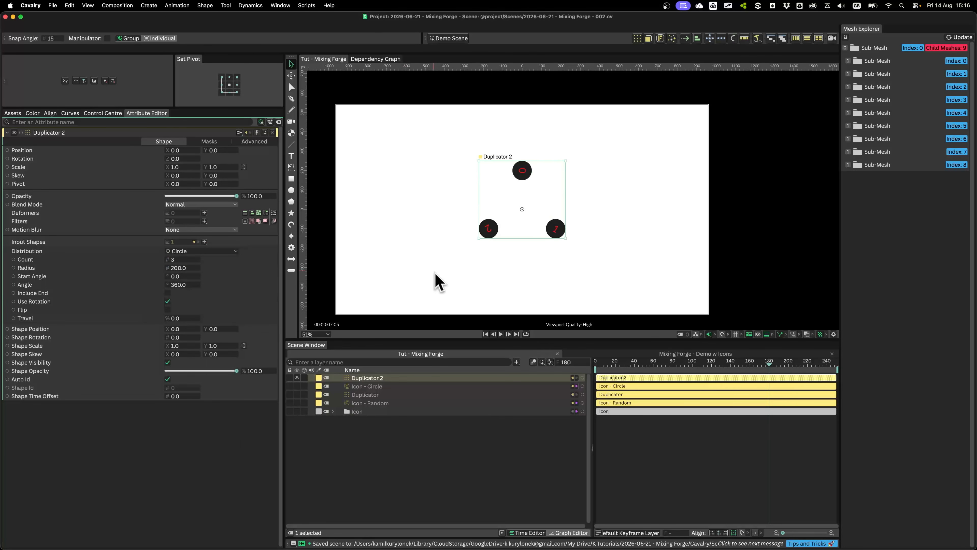
# Give the circular Duplicator a count of 15 and a radius of 312, with Use Rotation turned off
pyautogui.click(367, 395)
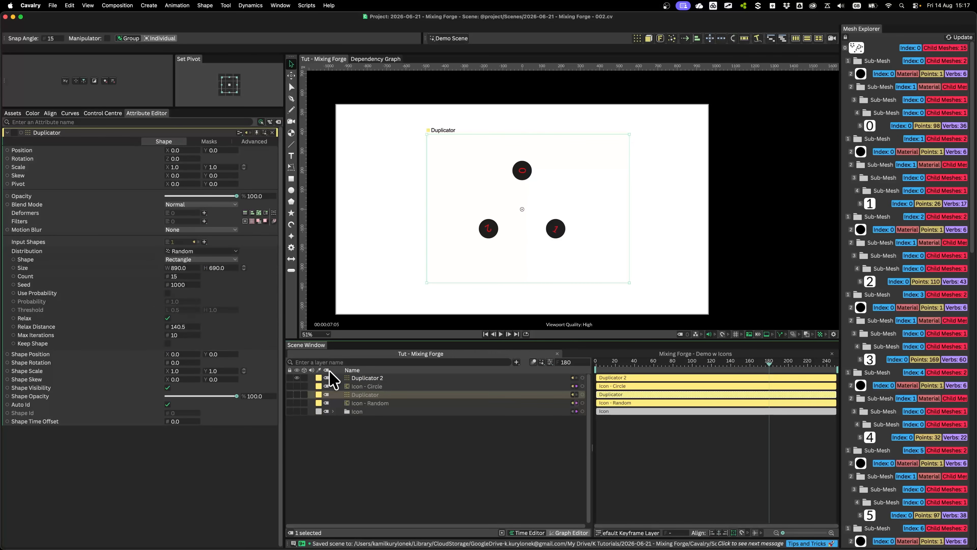
pyautogui.click(369, 378)
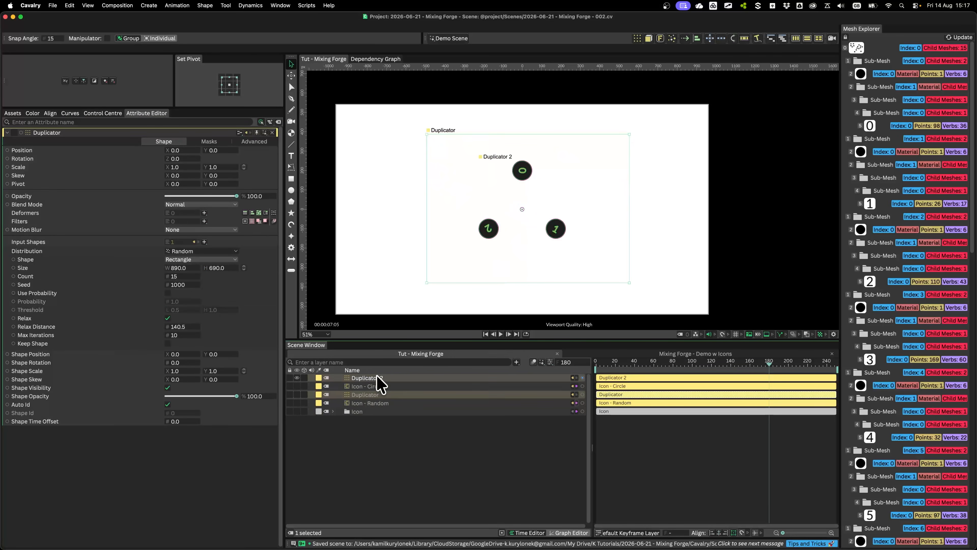
pyautogui.click(181, 259)
pyautogui.write('15')
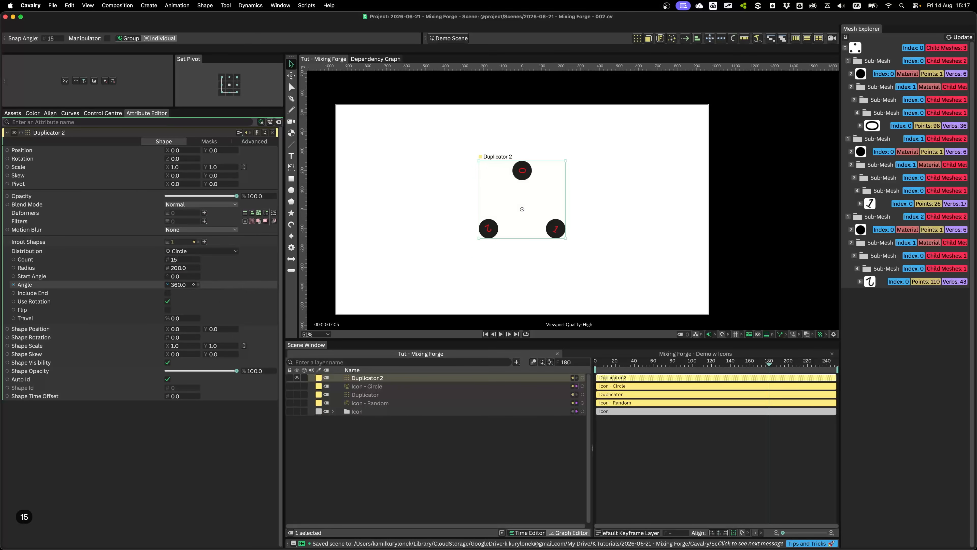
pyautogui.press('Return')
pyautogui.moveTo(179, 269); pyautogui.dragTo(225, 267)
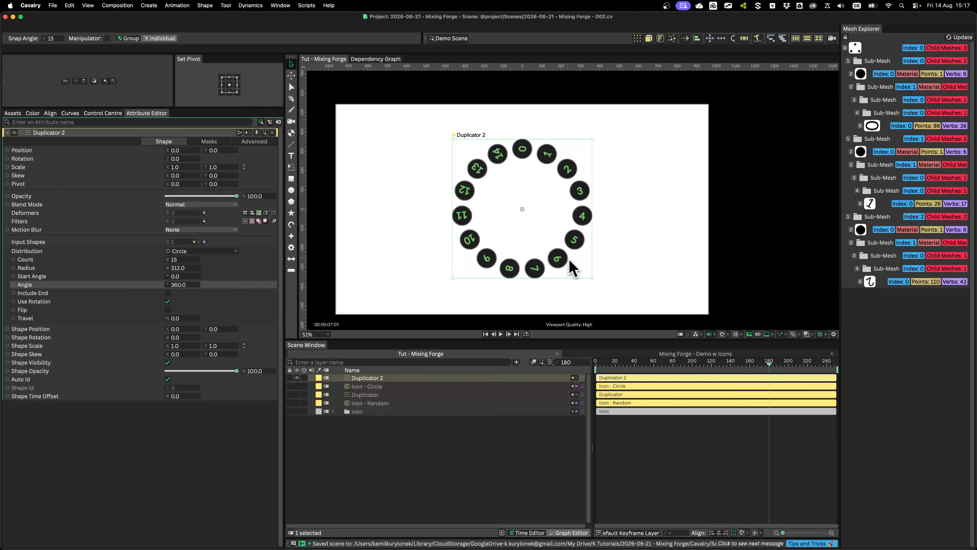
pyautogui.click(167, 301)
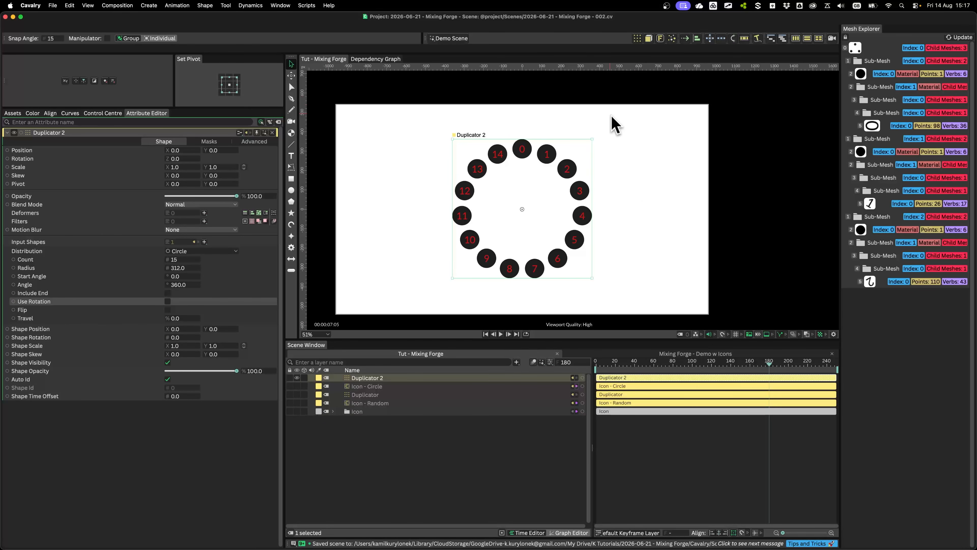
# Move the Icon - Circle and Icon - Random layers below the Icon group, and show the random Duplicator instead of the circular one
pyautogui.scroll(2, 490, 202)
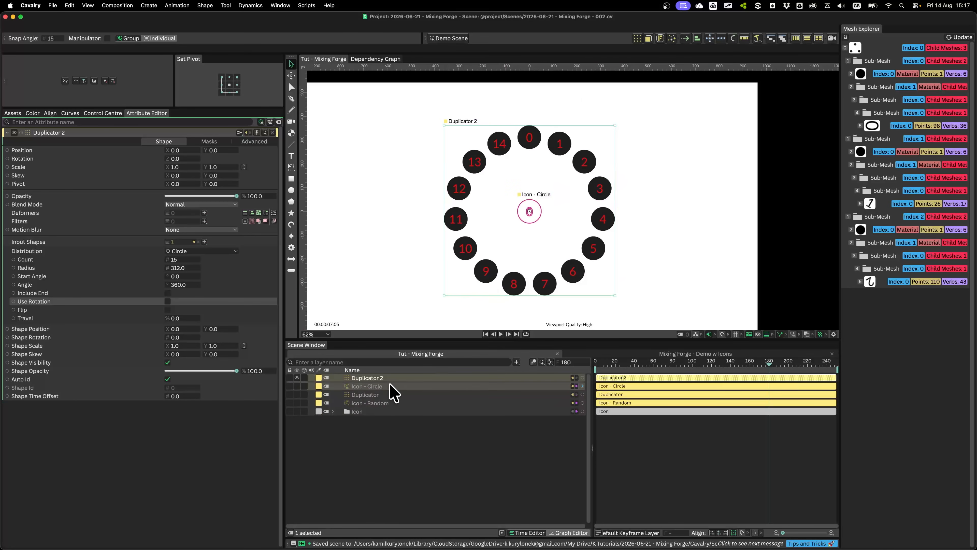
pyautogui.moveTo(385, 387); pyautogui.dragTo(373, 416)
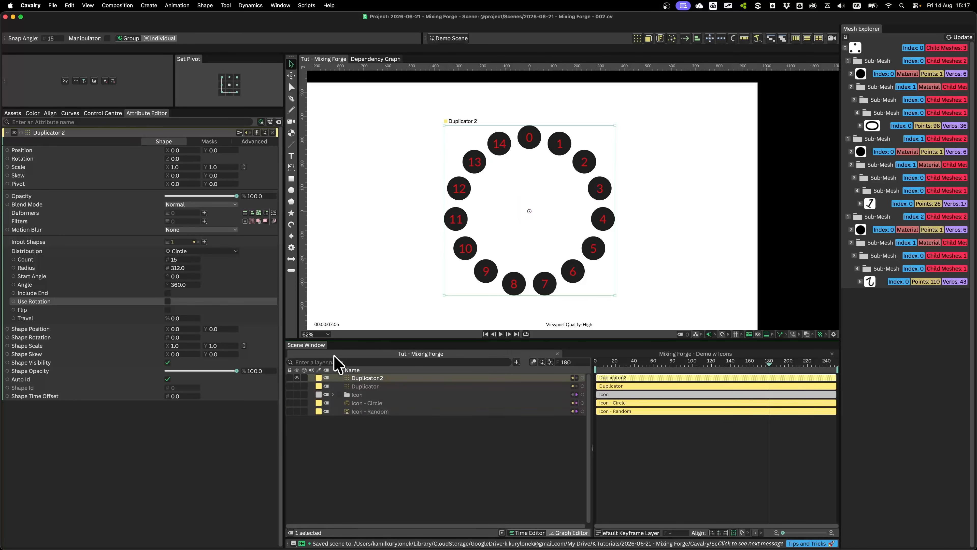
pyautogui.click(297, 378)
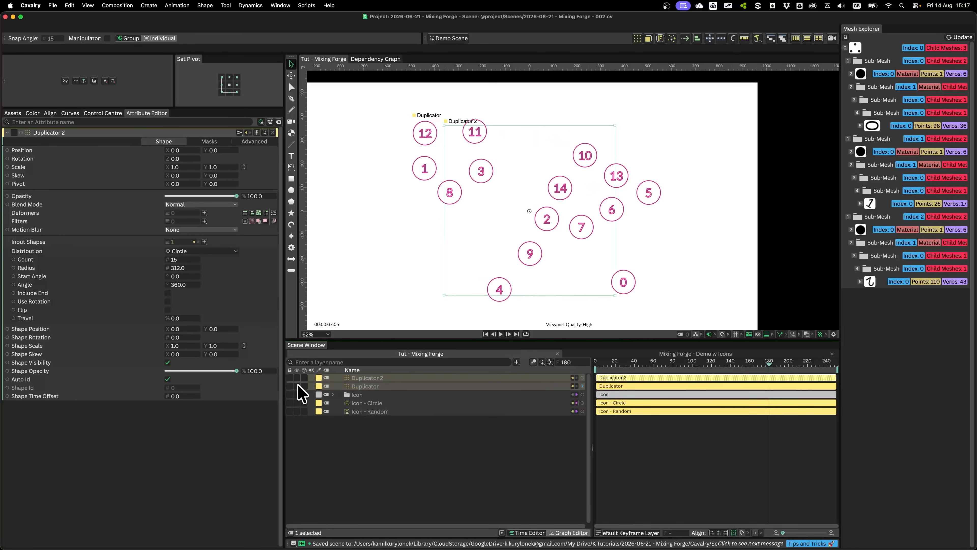
pyautogui.click(297, 386)
# Rename the random Duplicator "Dup - Random" and the circular one "Dup - Circle"
pyautogui.click(365, 386)
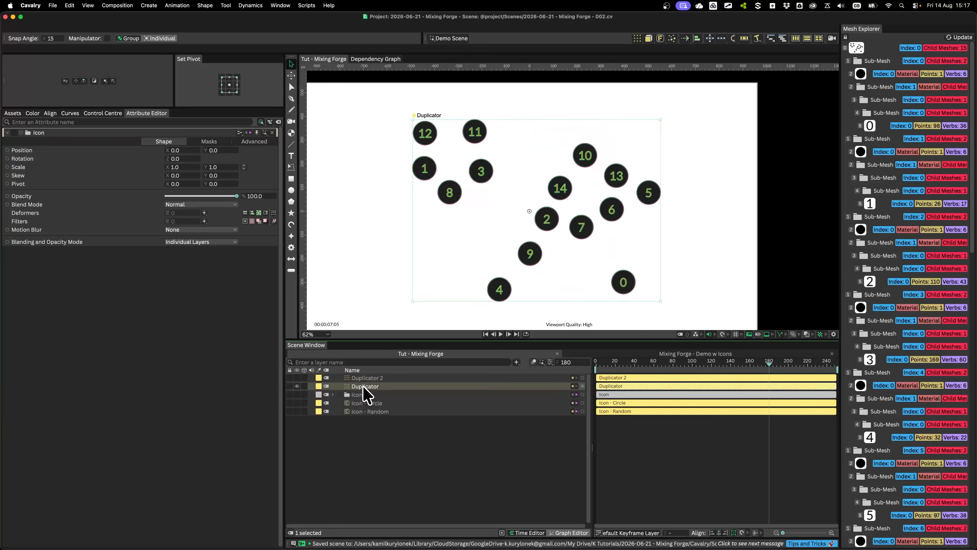
pyautogui.press('Return')
pyautogui.write('Dup - Random')
pyautogui.press('Return')
pyautogui.click(365, 378)
pyautogui.press('Return')
pyautogui.write('Dup - Circle')
pyautogui.press('Return')
# Show Dup - Circle temporarily to compare its layout with Dup - Random
pyautogui.click(297, 378)
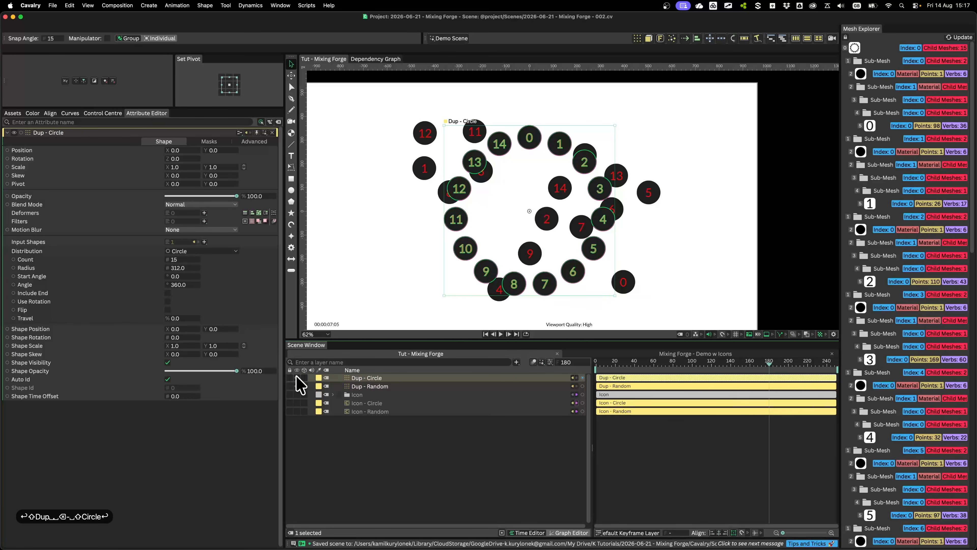
pyautogui.click(375, 386)
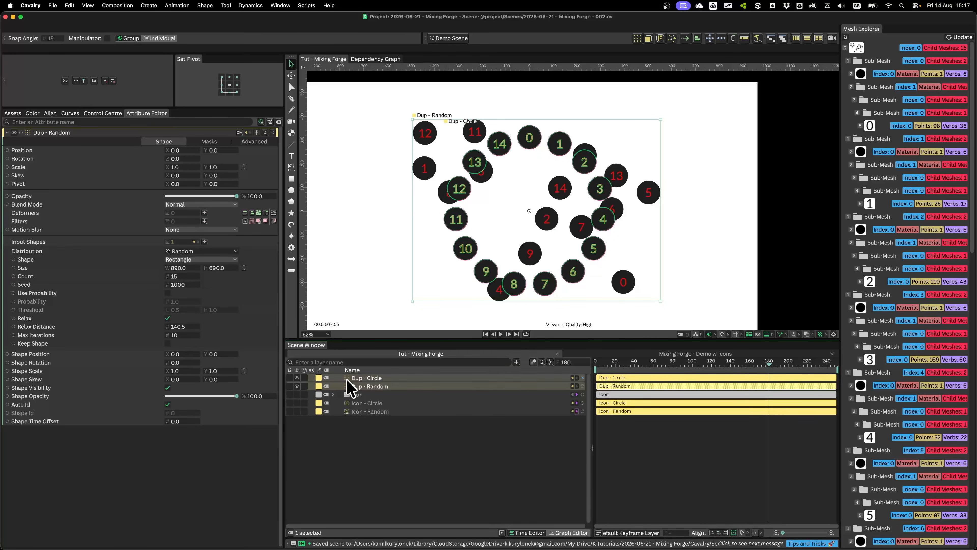
pyautogui.click(368, 378)
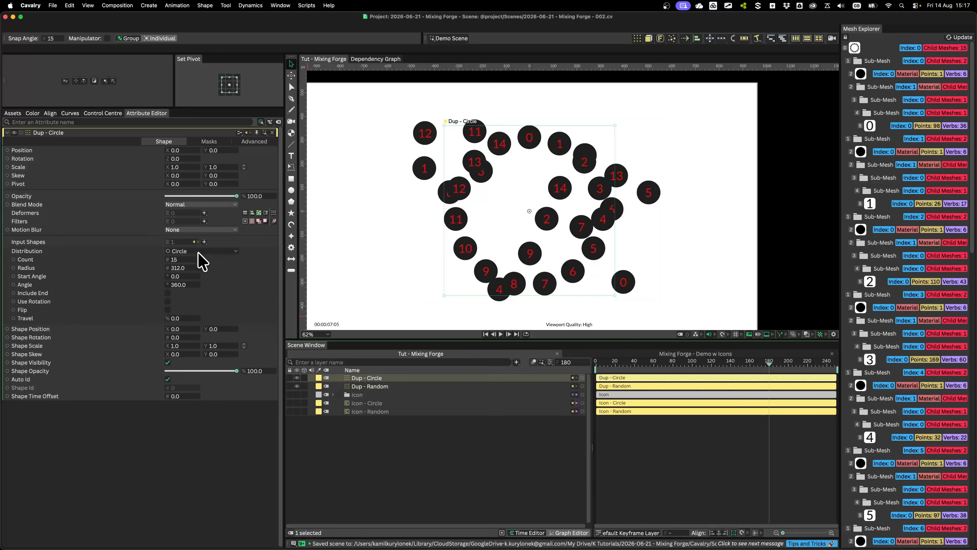
pyautogui.click(297, 377)
# Add an Auto-Animate behaviour to Dup - Random
pyautogui.click(386, 386)
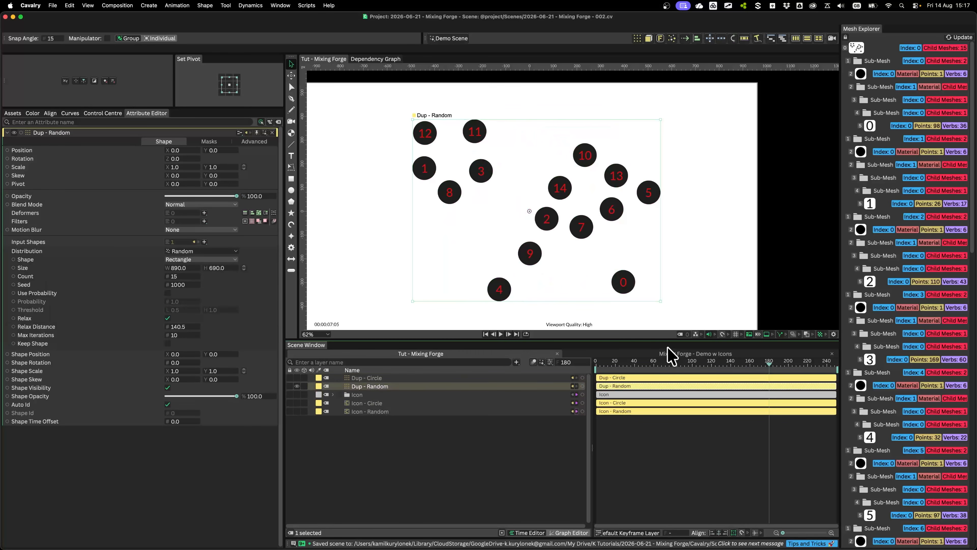
pyautogui.scroll(-2, 445, 181)
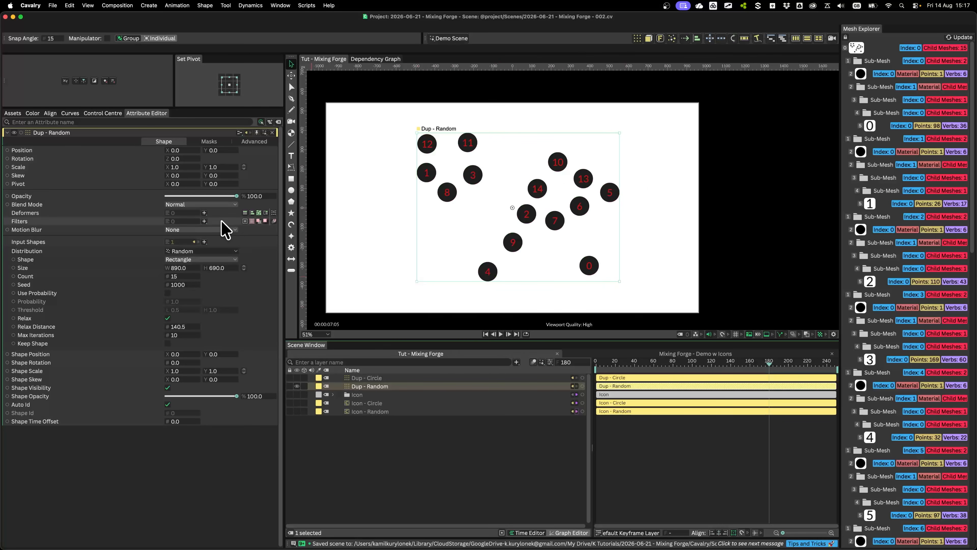
pyautogui.click(685, 38)
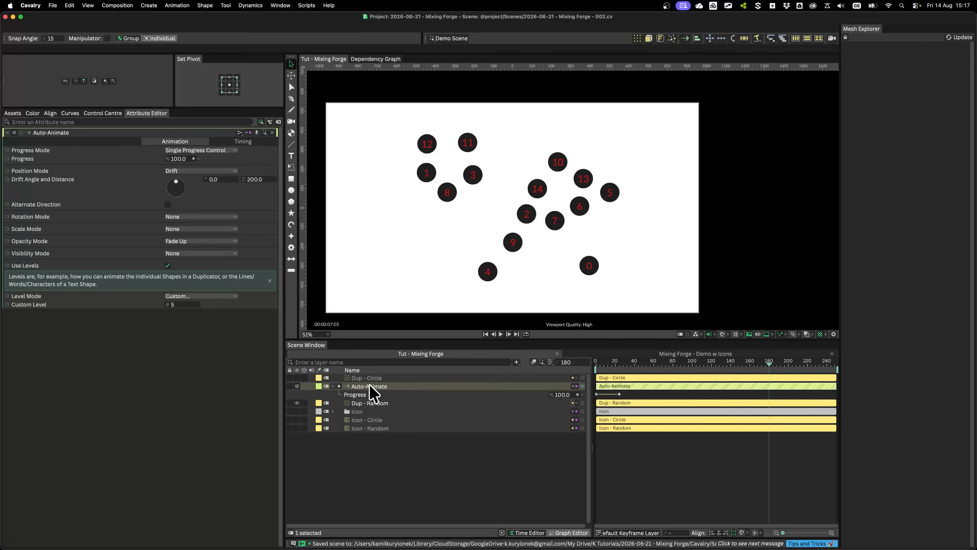
# Play the Auto-Animate animation from the first frame and inspect it at frame 14
pyautogui.click(598, 363)
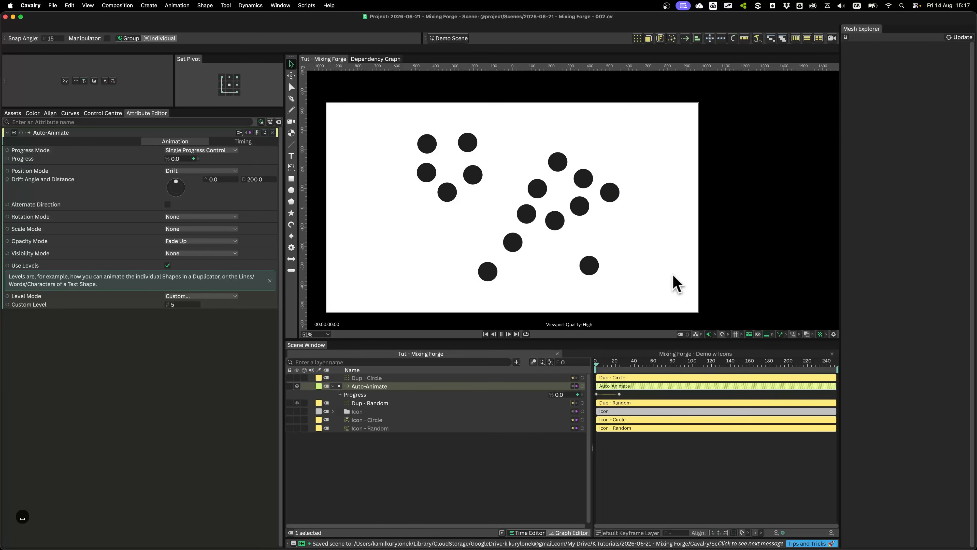
pyautogui.press('space')
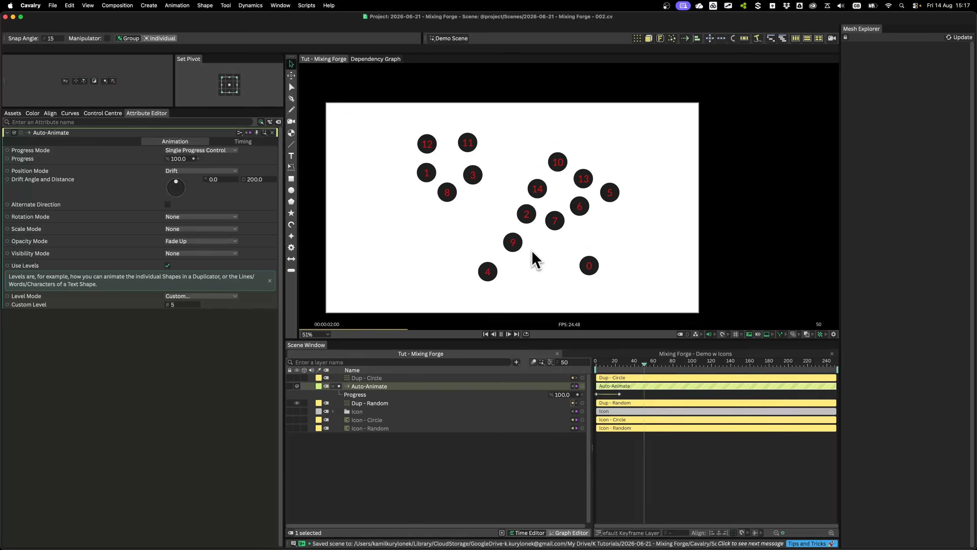
pyautogui.press('space')
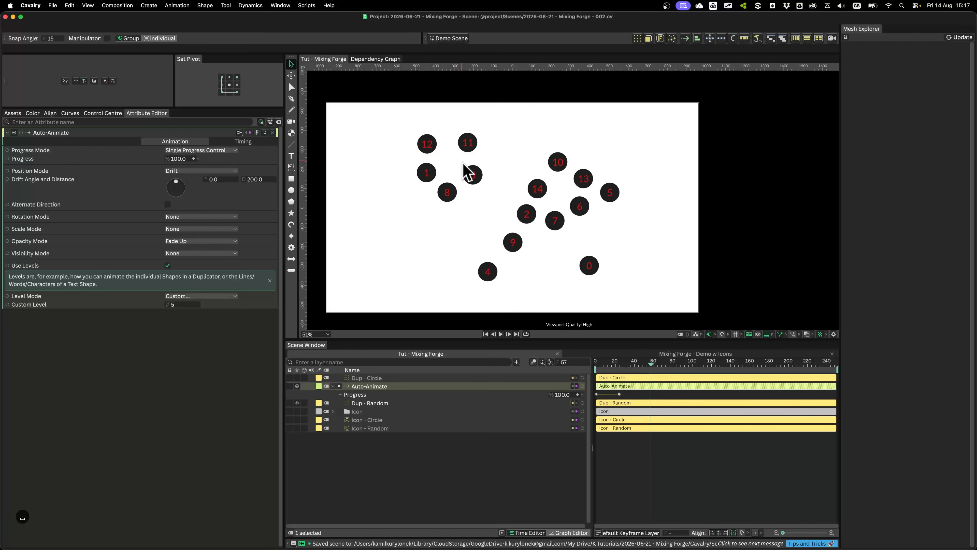
pyautogui.scroll(2, 443, 255)
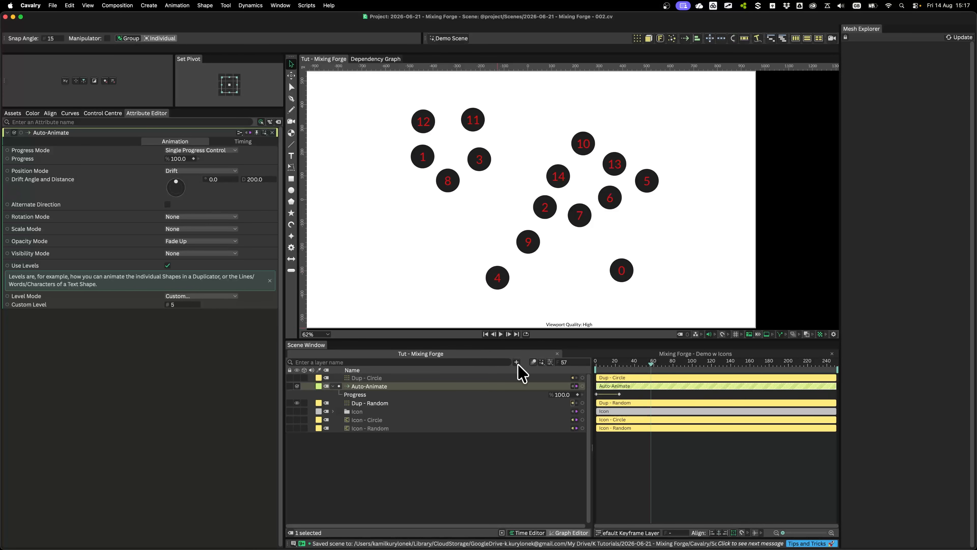
pyautogui.moveTo(612, 364); pyautogui.dragTo(610, 363)
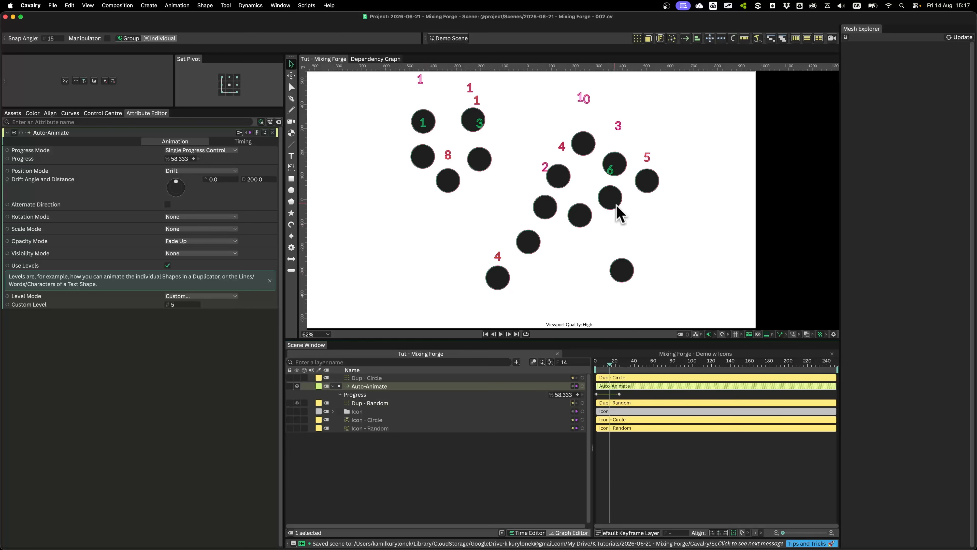
# Set the Auto-Animate behaviour's Custom Level to 1 after checking Dup - Random's mesh hierarchy, and play the animation
pyautogui.click(385, 403)
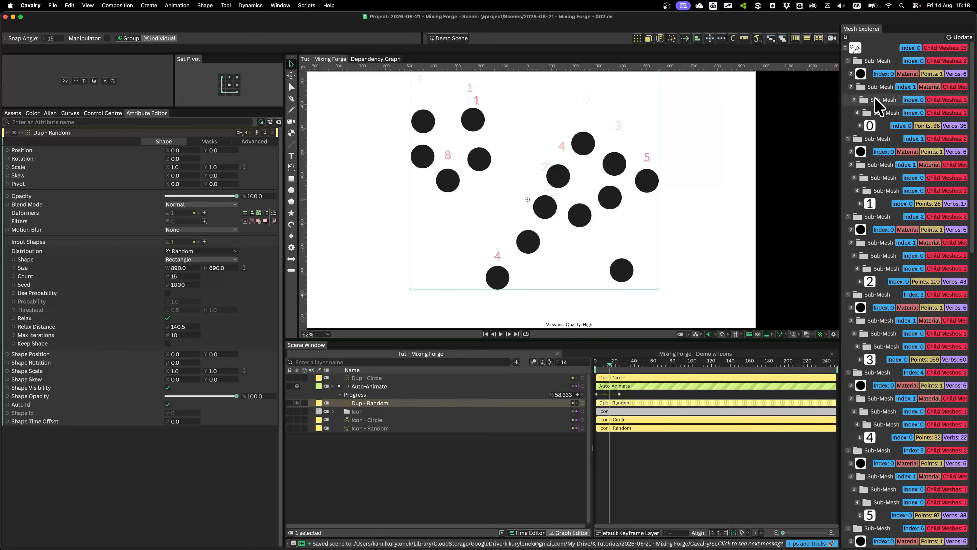
pyautogui.click(375, 387)
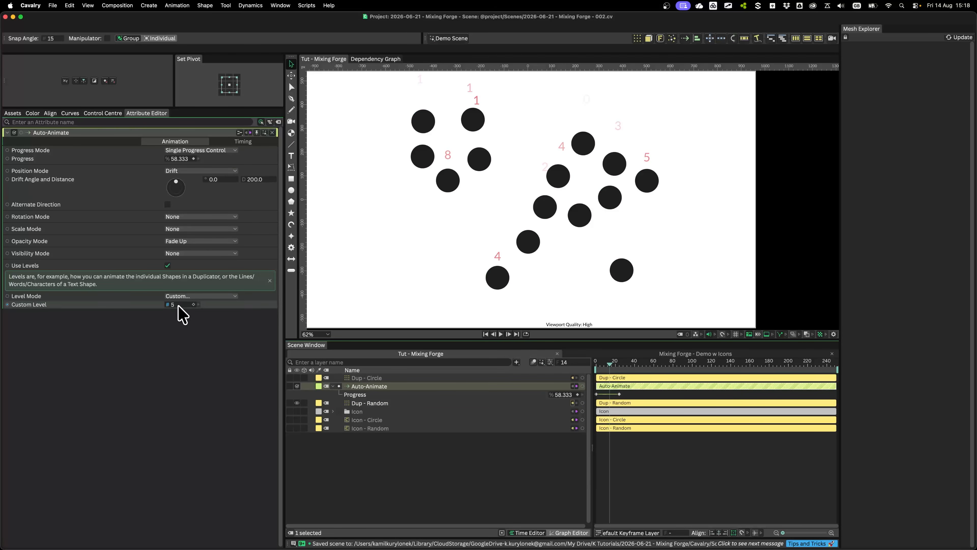
pyautogui.click(389, 402)
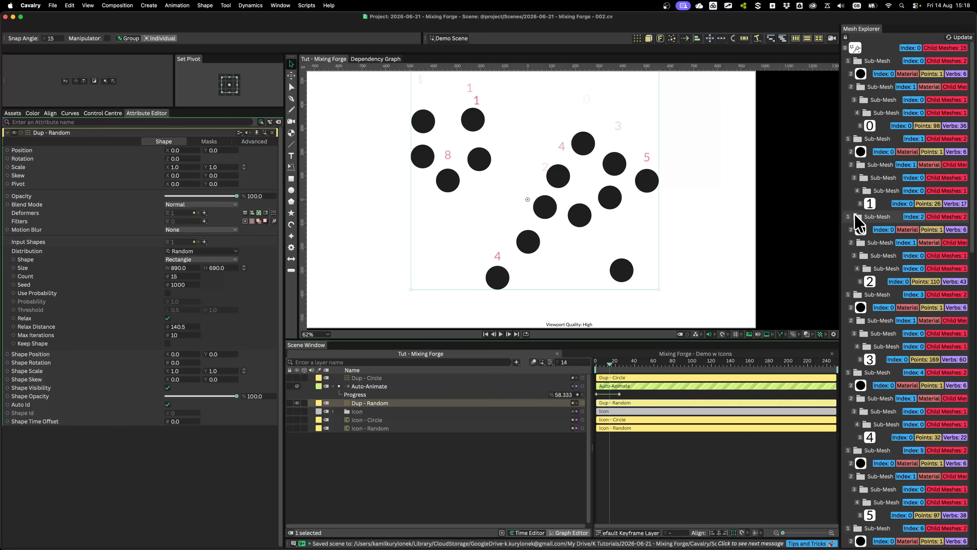
pyautogui.click(374, 388)
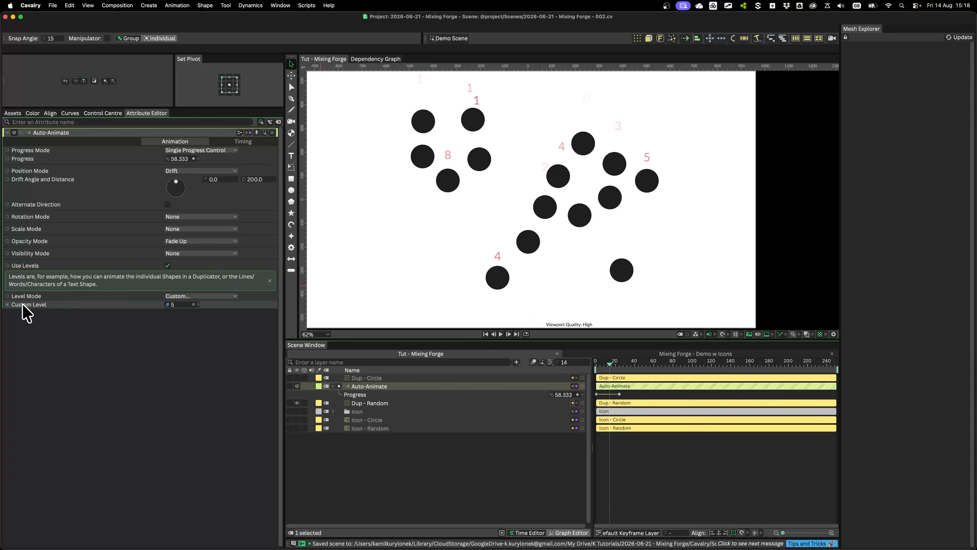
pyautogui.write('1')
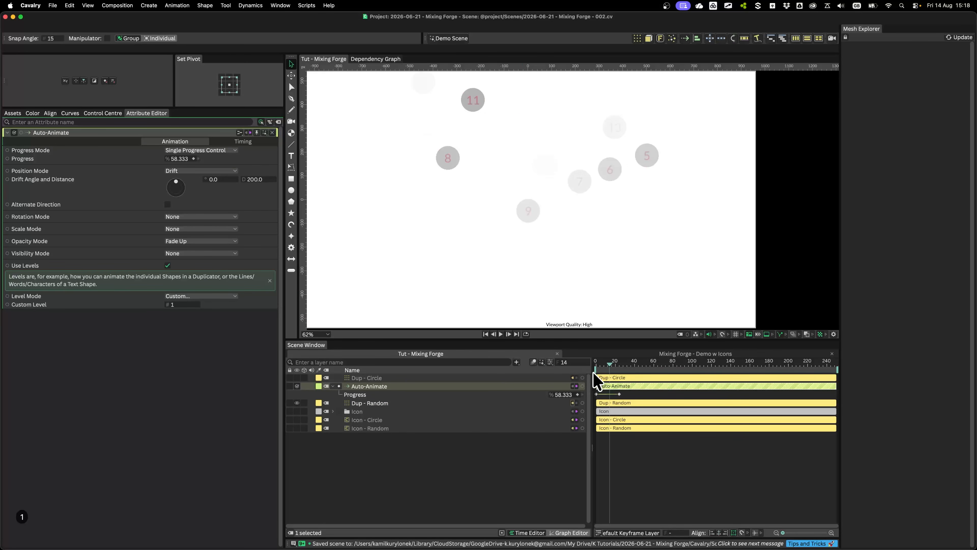
pyautogui.scroll(-2, 617, 240)
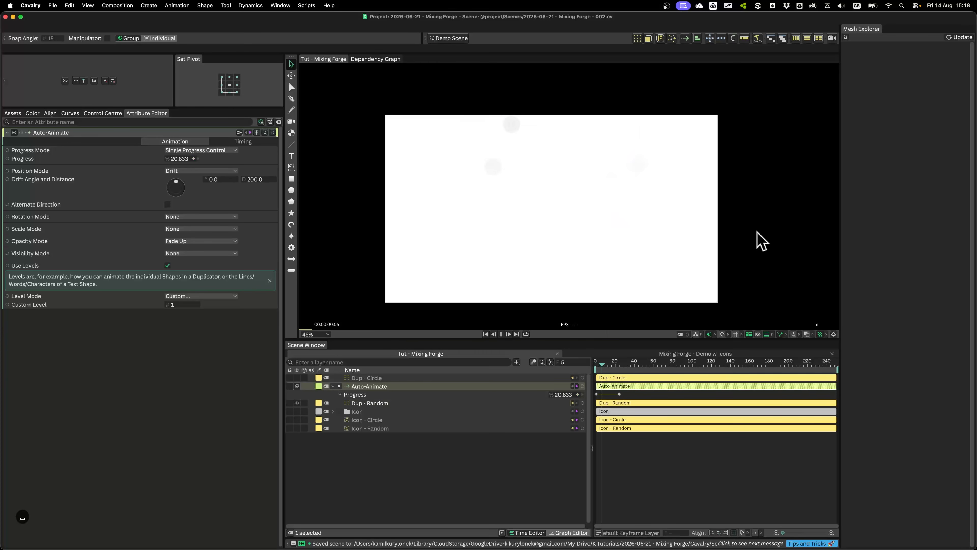
pyautogui.press('space')
pyautogui.press('space')
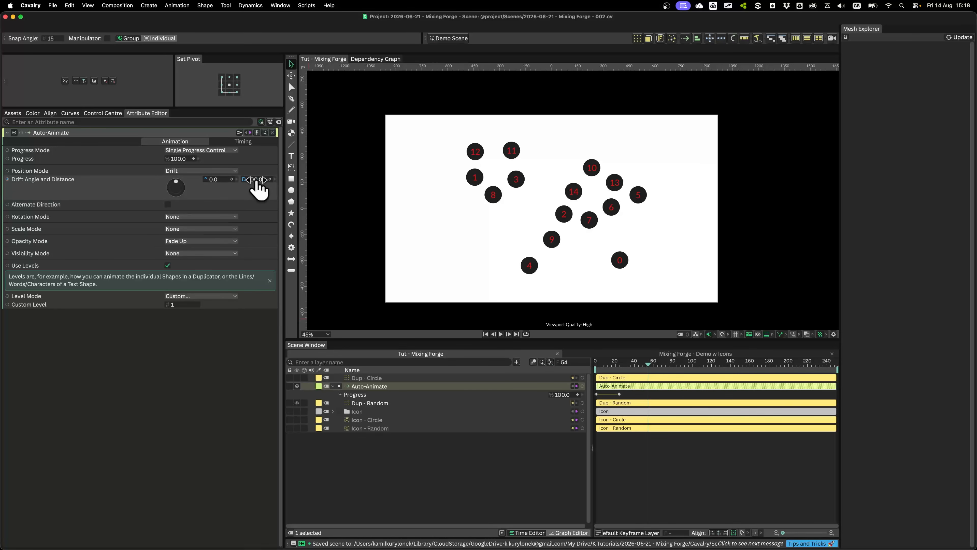
# Set the Auto-Animate's Animation Time Offset to -10 and play the animation from the first frame
pyautogui.click(250, 141)
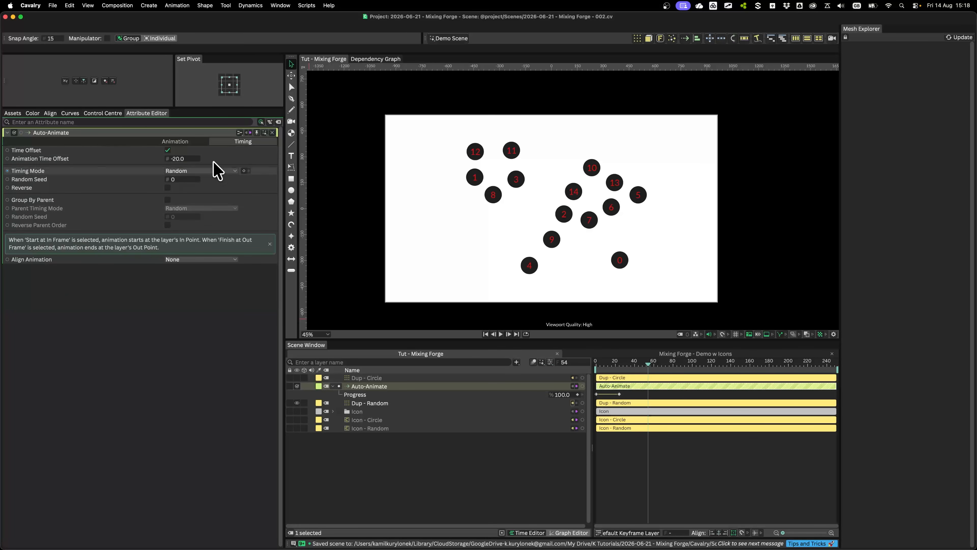
pyautogui.click(181, 159)
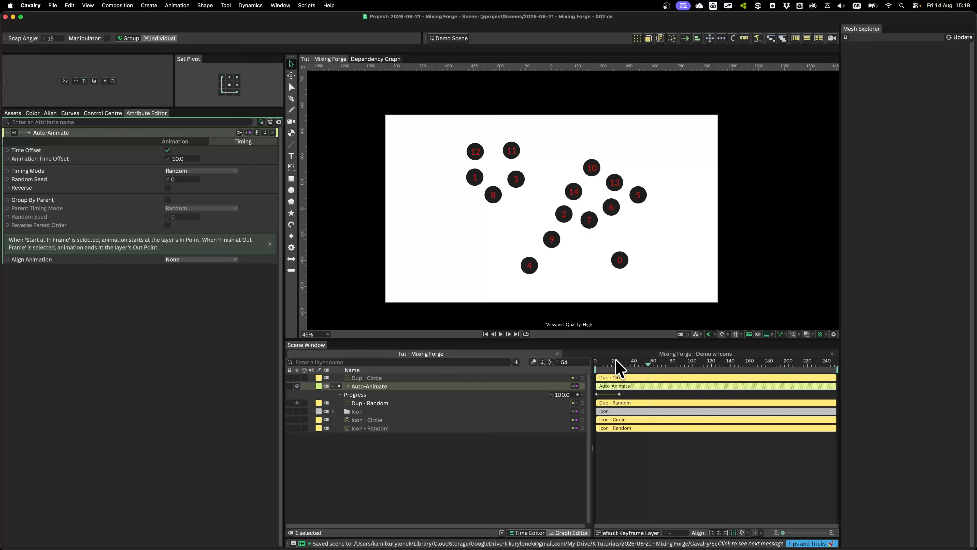
pyautogui.moveTo(616, 367); pyautogui.dragTo(584, 371)
pyautogui.press('space')
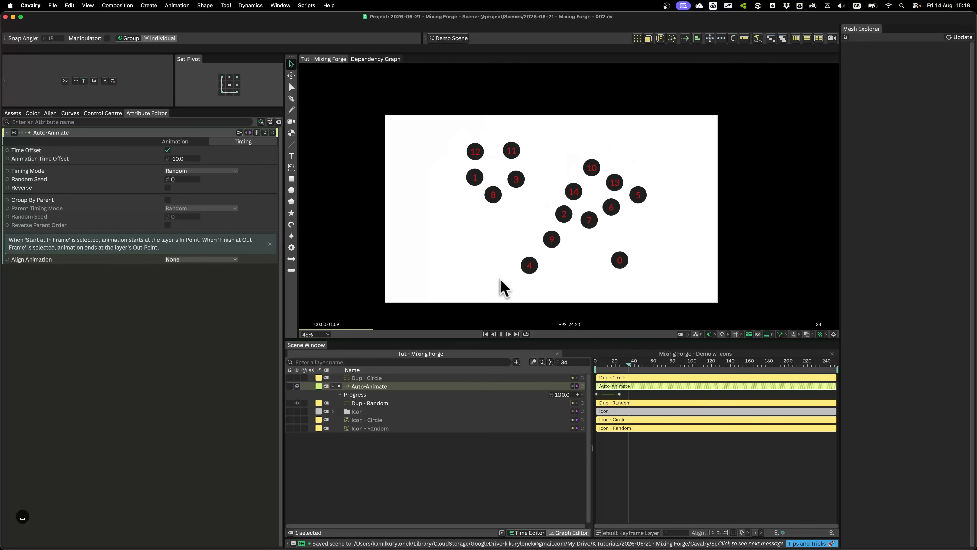
pyautogui.press('space')
# Ease both Progress keyframes in the curve editor, pulling the end handle in to X2 about 0.289, Y2 1.0 and the start handle out horizontally
pyautogui.click(354, 396)
pyautogui.rightClick(605, 394)
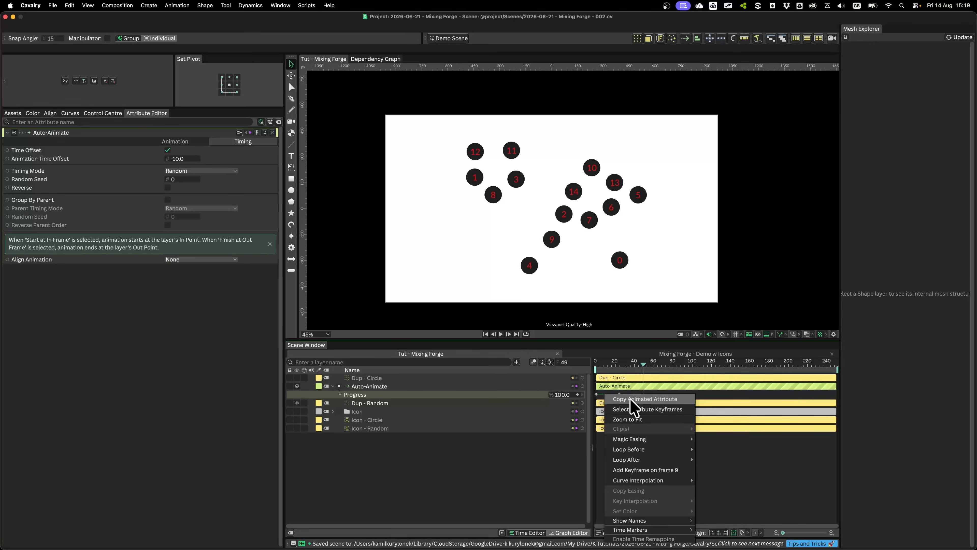
pyautogui.click(591, 398)
pyautogui.click(564, 532)
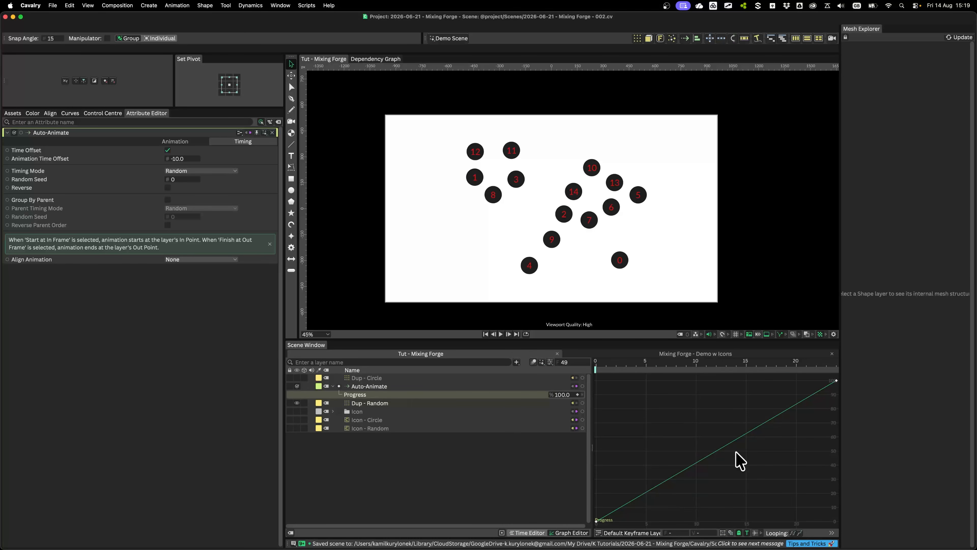
pyautogui.click(70, 112)
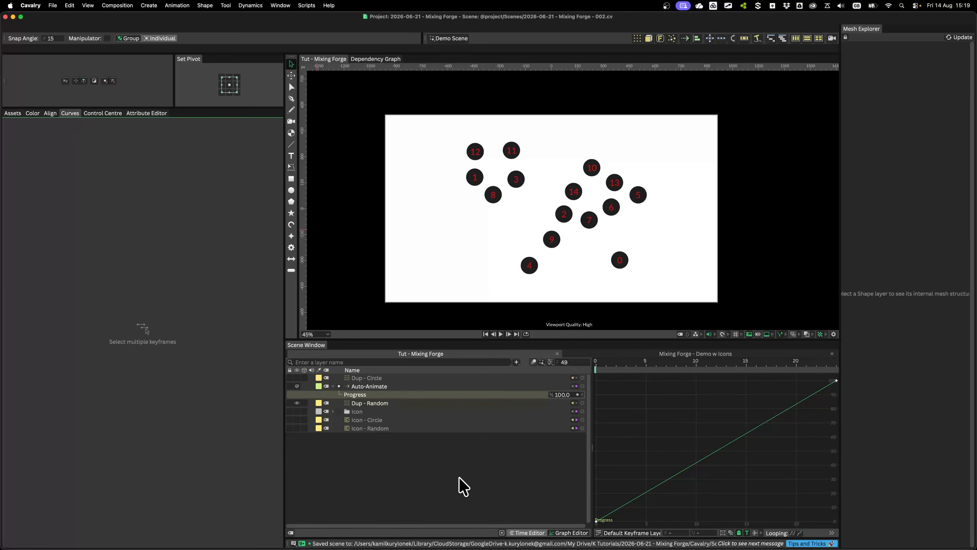
pyautogui.click(528, 532)
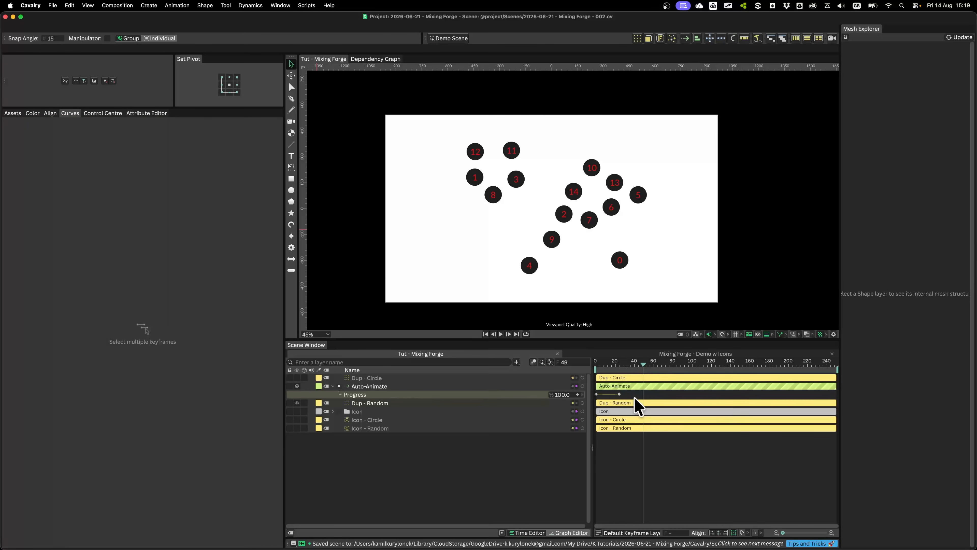
pyautogui.moveTo(630, 401); pyautogui.dragTo(569, 397)
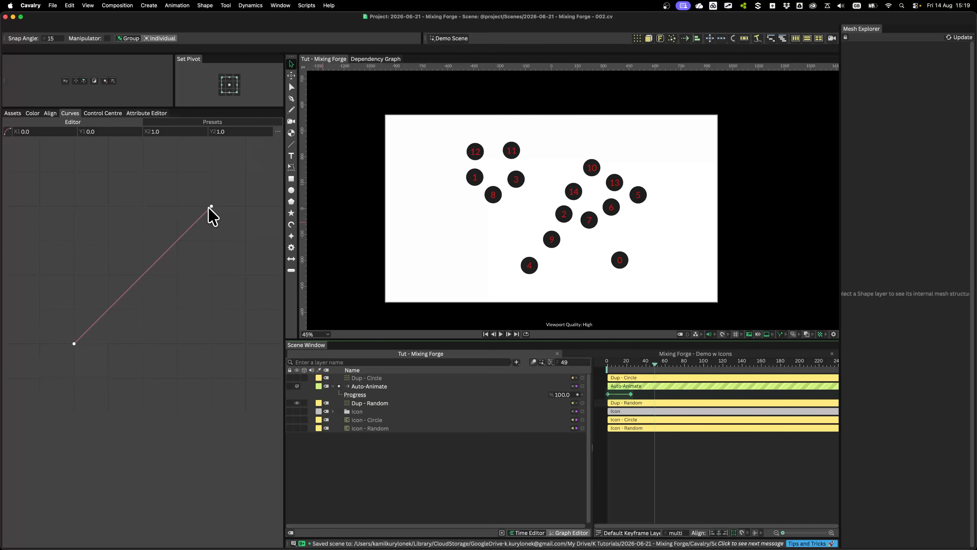
pyautogui.moveTo(210, 208); pyautogui.dragTo(114, 201)
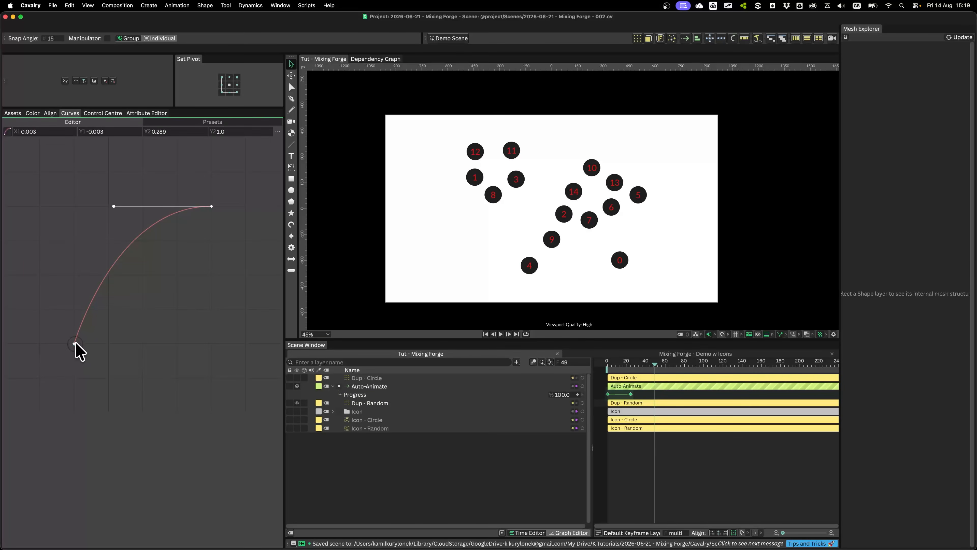
pyautogui.moveTo(76, 343); pyautogui.dragTo(121, 343)
# Play the eased icon animation from the first frame
pyautogui.click(685, 492)
pyautogui.press('space')
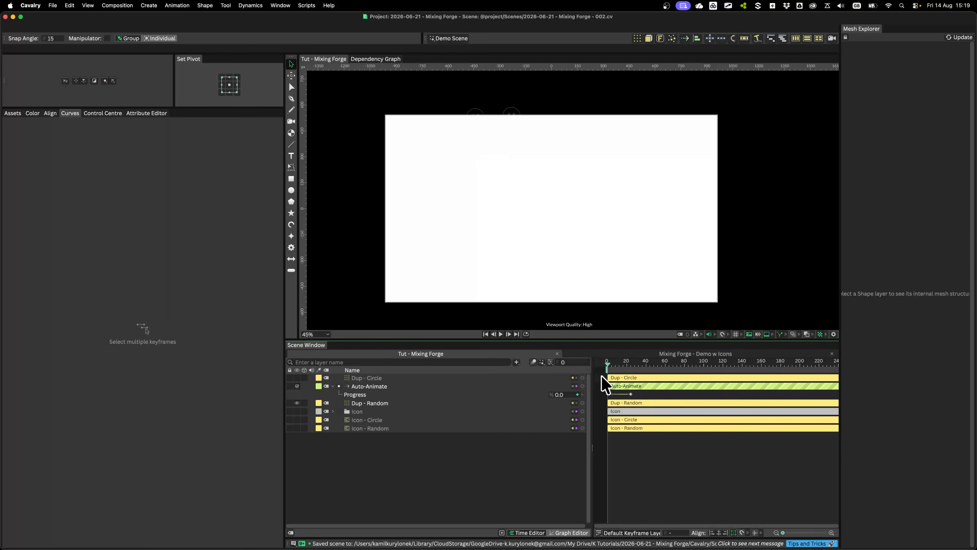
pyautogui.press('space')
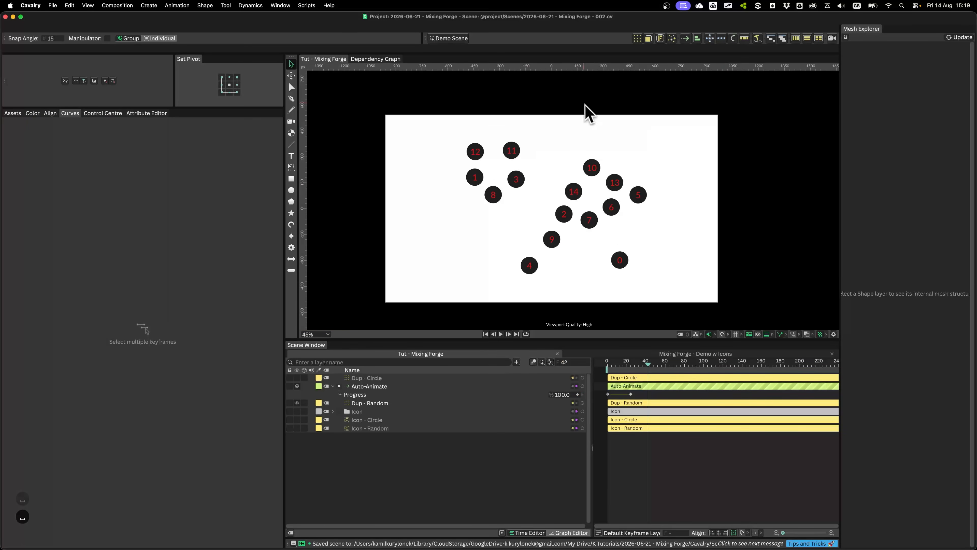
# Rename the Auto-Animate behaviour "Animate In" and nest it under Dup - Random
pyautogui.click(386, 389)
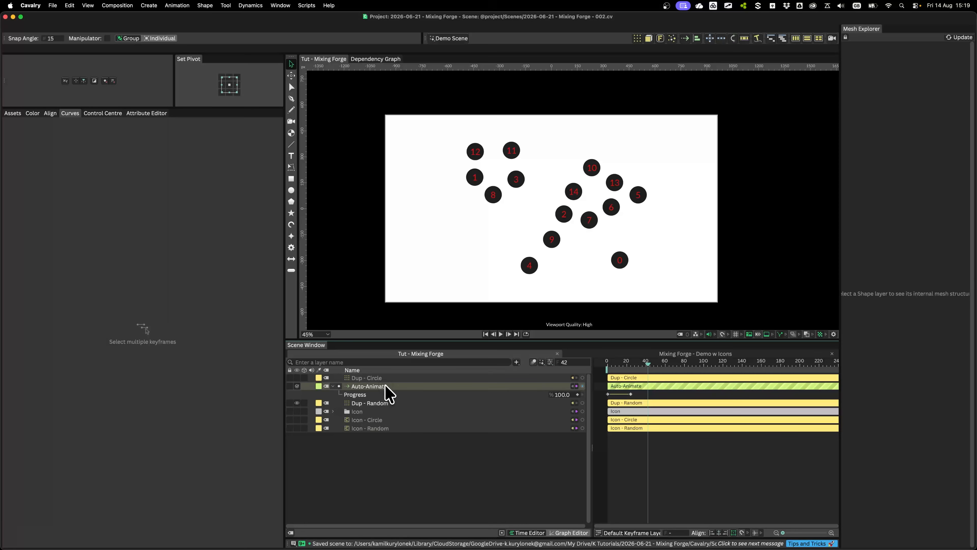
pyautogui.doubleClick(386, 387)
pyautogui.write('Animate In')
pyautogui.press('Return')
pyautogui.moveTo(409, 387); pyautogui.dragTo(367, 403)
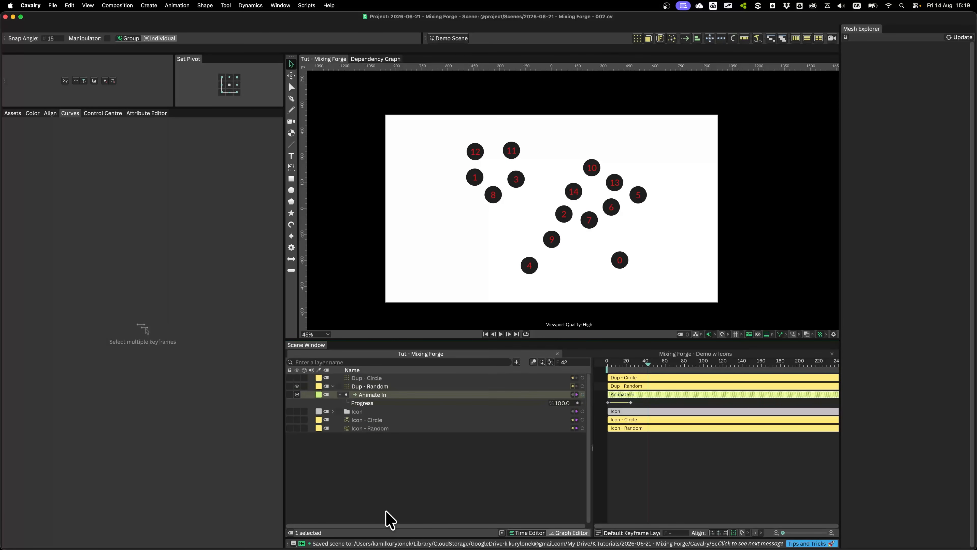
# Play the Animate In behaviour from frame 0 to check how the icons arrive
pyautogui.click(388, 516)
pyautogui.moveTo(632, 365); pyautogui.dragTo(603, 368)
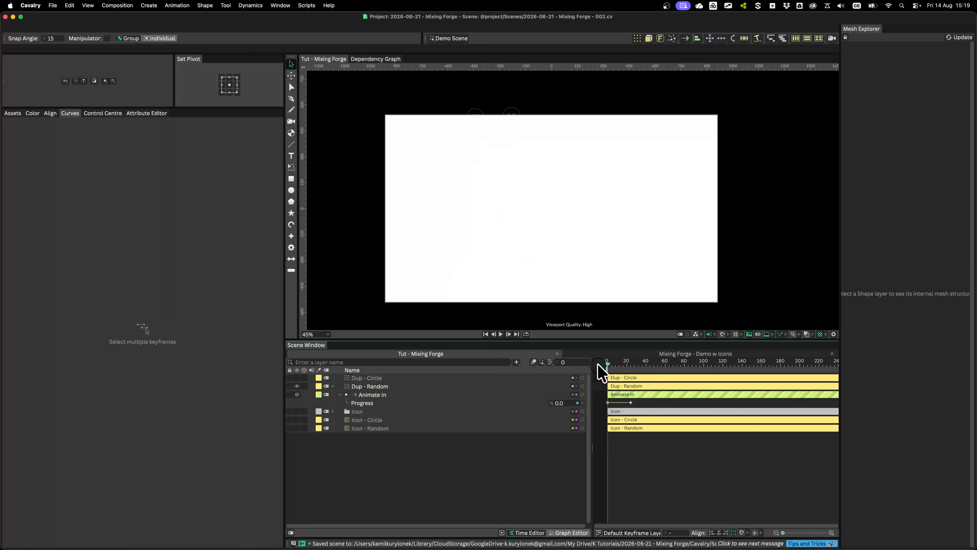
pyautogui.press('space')
pyautogui.press('space')
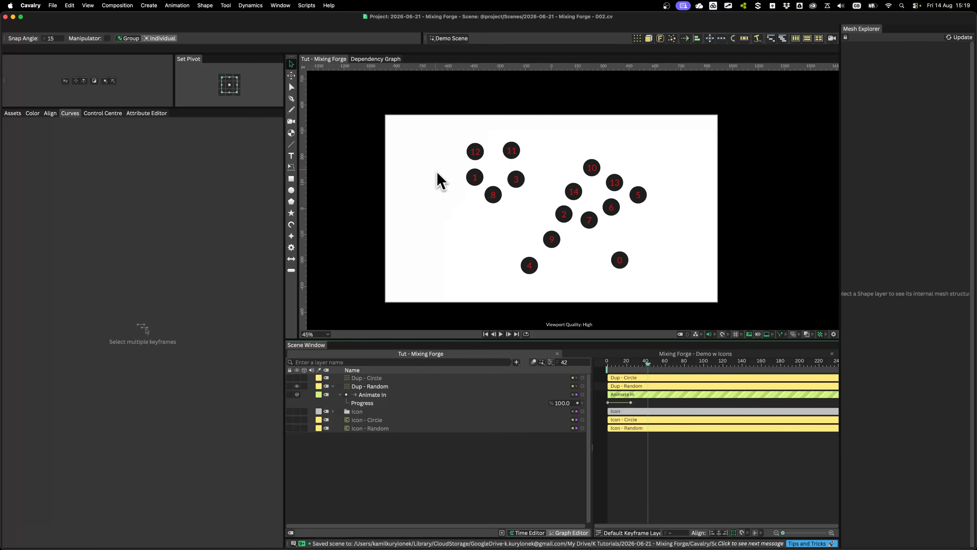
pyautogui.scroll(2, 487, 227)
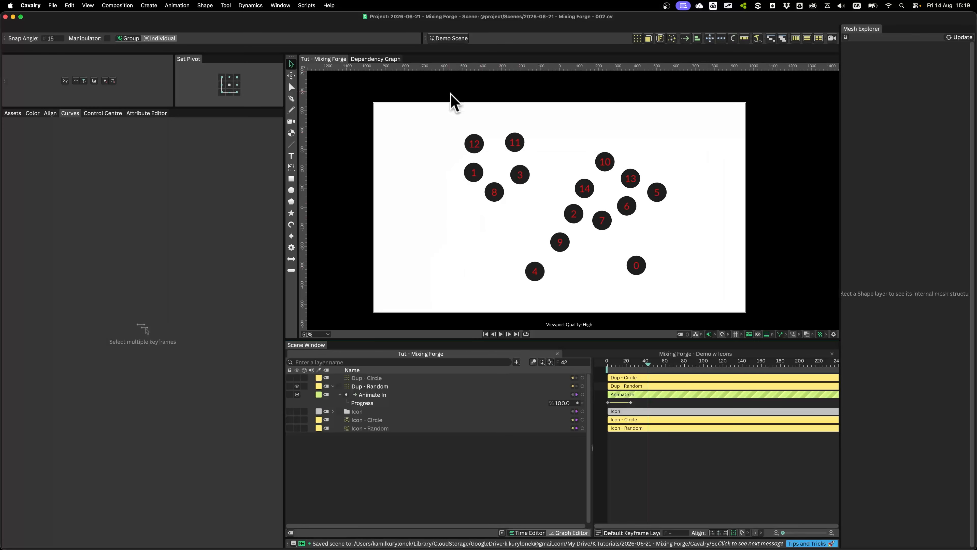
# Add a Blend Sub-Mesh Positions deformer to Dup - Random with Dup - Circle as its Destination Shape, and blend towards it
pyautogui.click(375, 386)
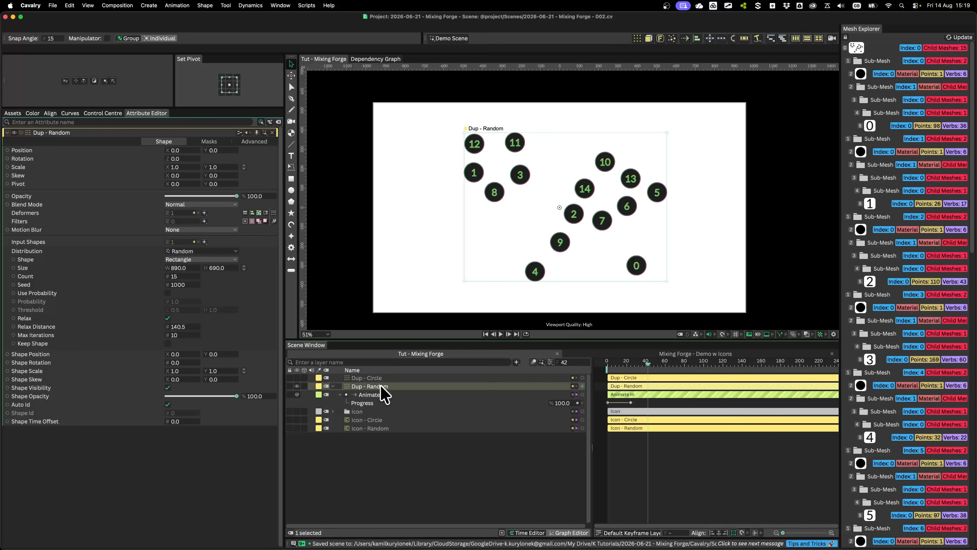
pyautogui.click(204, 213)
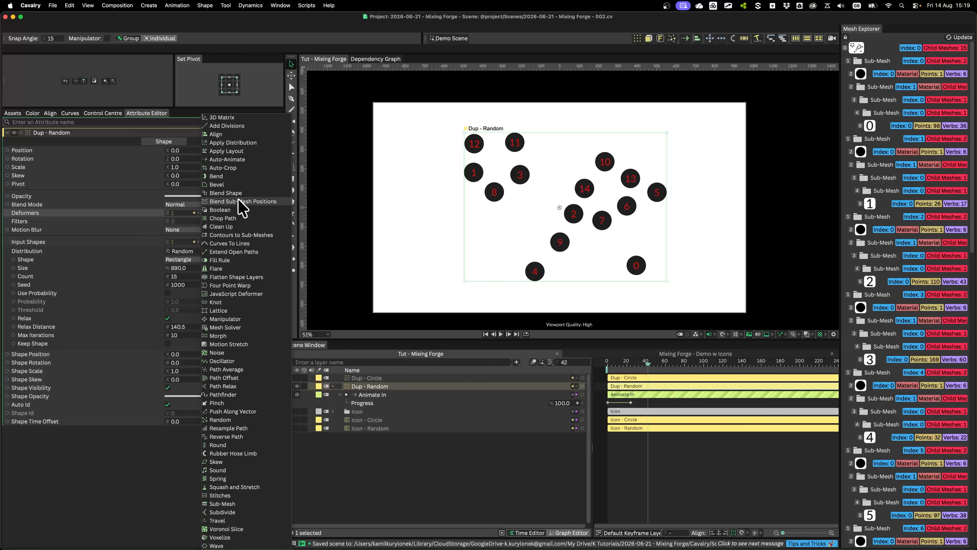
pyautogui.click(270, 202)
pyautogui.moveTo(370, 386)
pyautogui.mouseDown()
pyautogui.moveTo(375, 414)
pyautogui.moveTo(373, 404)
pyautogui.mouseUp()
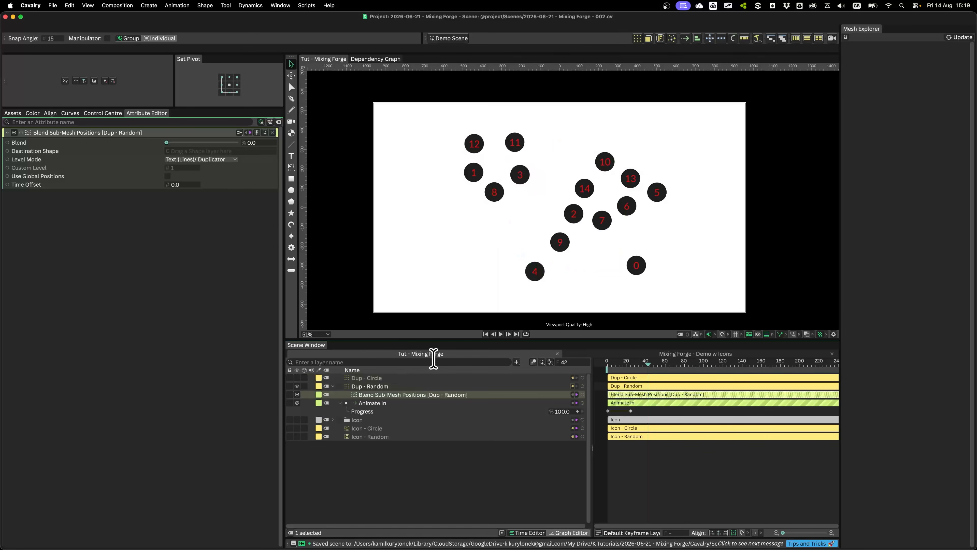
pyautogui.moveTo(371, 379); pyautogui.dragTo(181, 151)
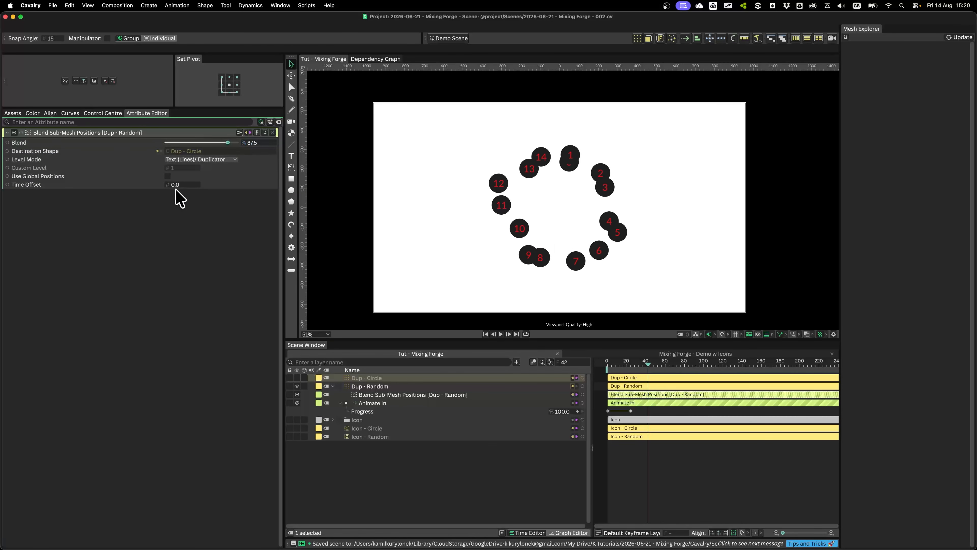
# Examine the deformer's Level Mode options, Dup - Random's mesh hierarchy and the contents of the Icon group
pyautogui.click(195, 161)
pyautogui.click(212, 161)
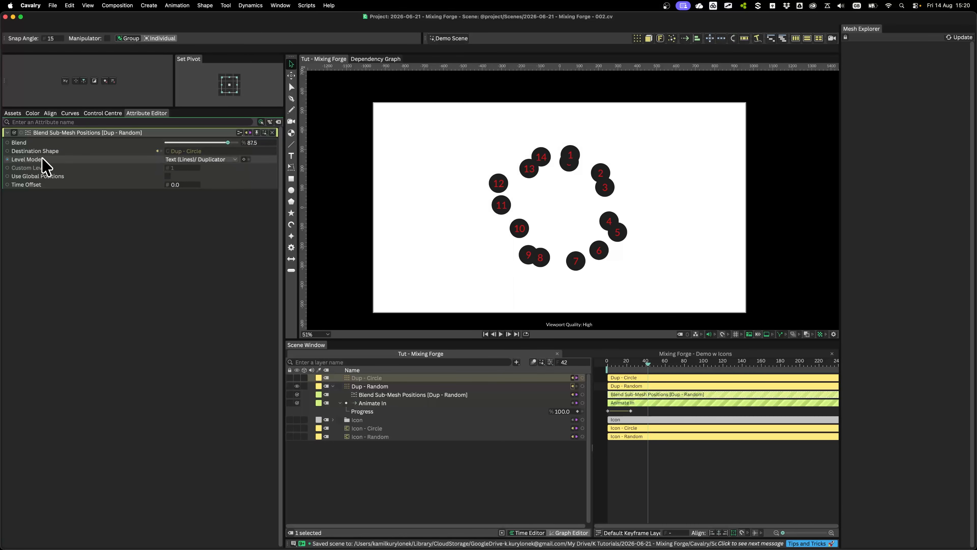
pyautogui.click(360, 390)
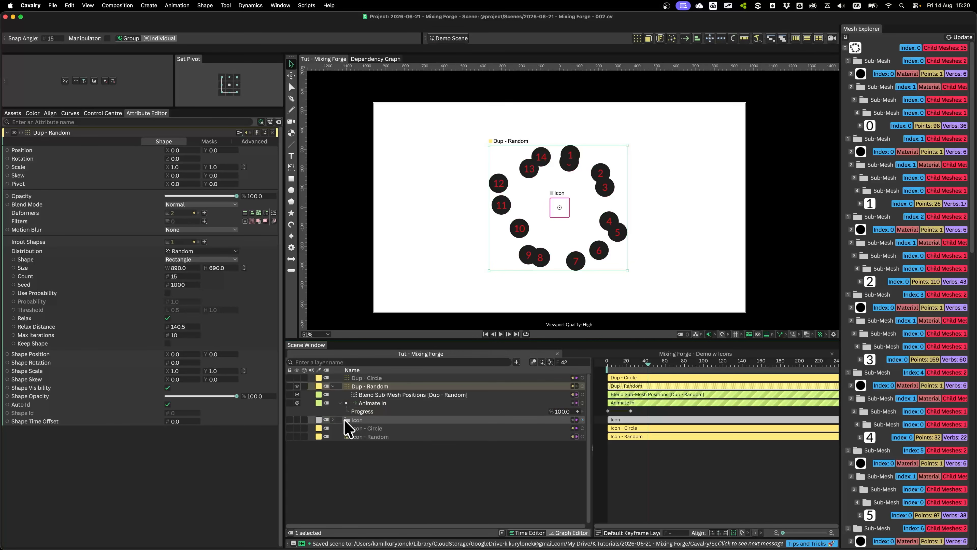
pyautogui.click(334, 420)
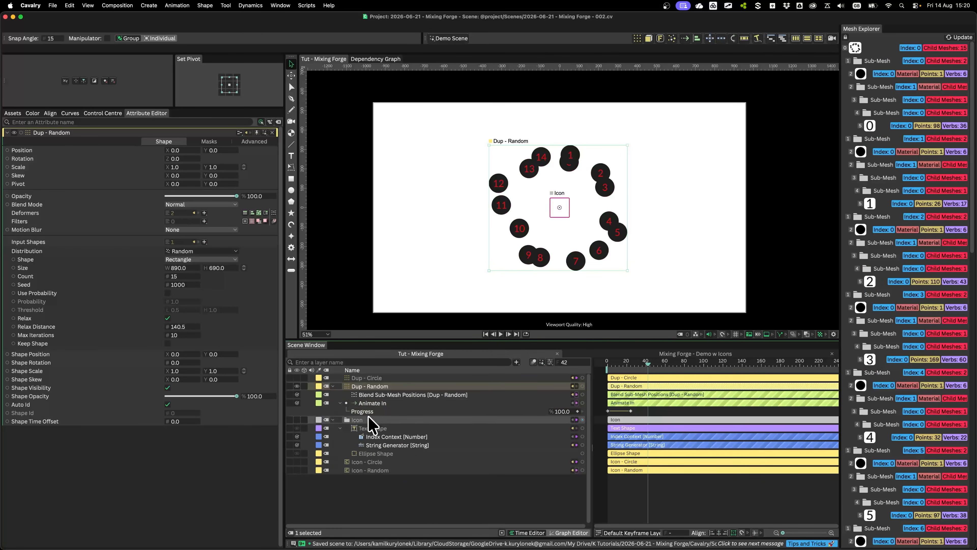
pyautogui.click(333, 420)
pyautogui.click(389, 394)
# Keyframe the Blend Sub-Mesh Positions deformer's Blend at 0 on frame 30 and at 100 on frame 50
pyautogui.moveTo(227, 146); pyautogui.dragTo(164, 153)
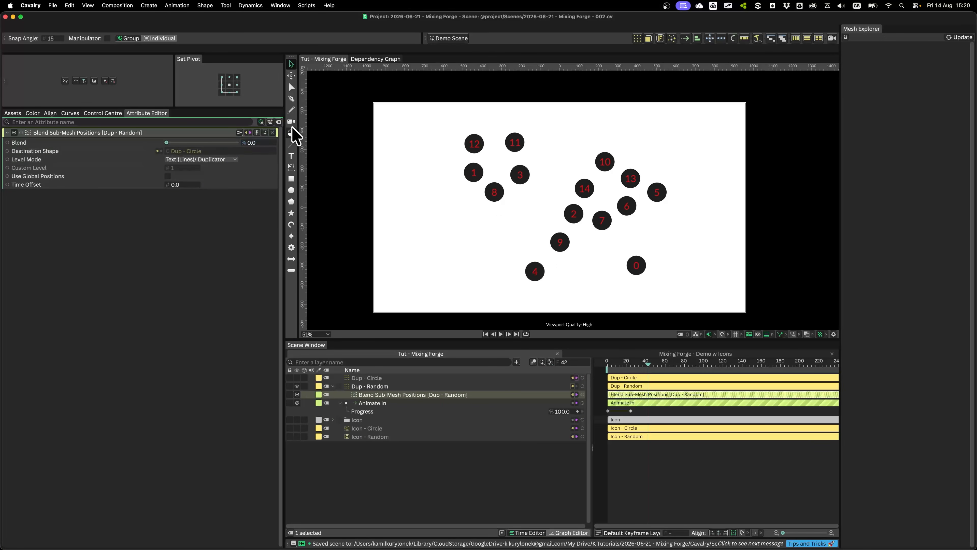
pyautogui.moveTo(624, 365)
pyautogui.mouseDown()
pyautogui.moveTo(611, 370)
pyautogui.moveTo(638, 371)
pyautogui.mouseUp()
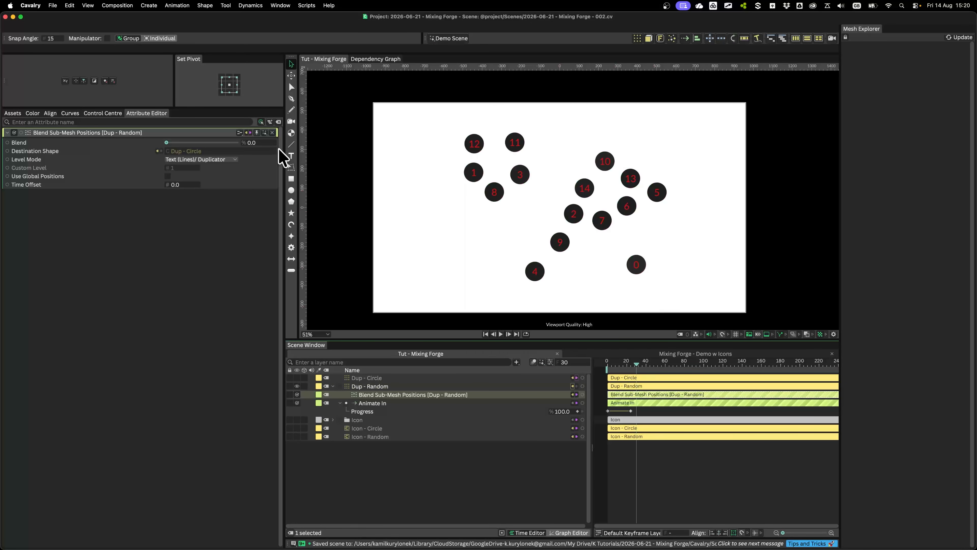
pyautogui.click(269, 143)
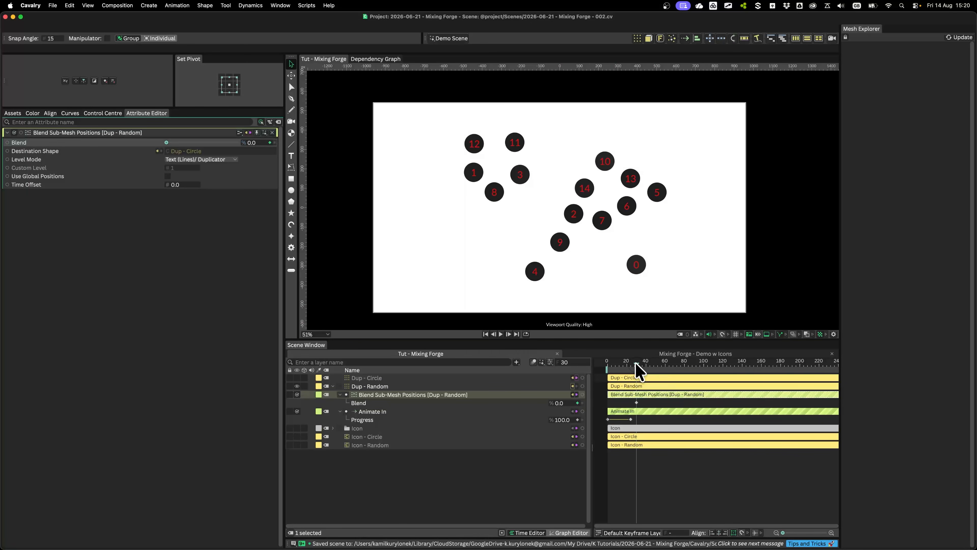
pyautogui.moveTo(636, 364); pyautogui.dragTo(645, 365)
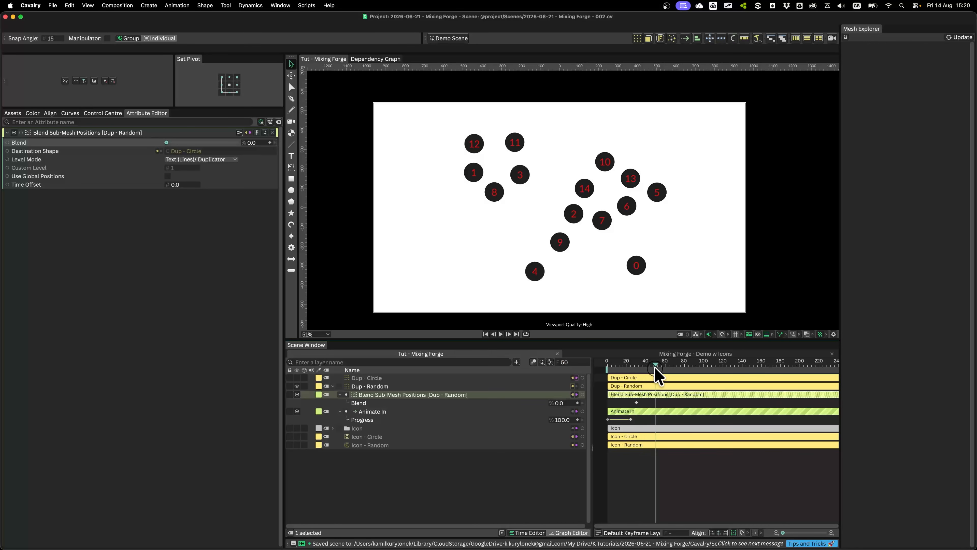
pyautogui.moveTo(192, 151); pyautogui.dragTo(279, 152)
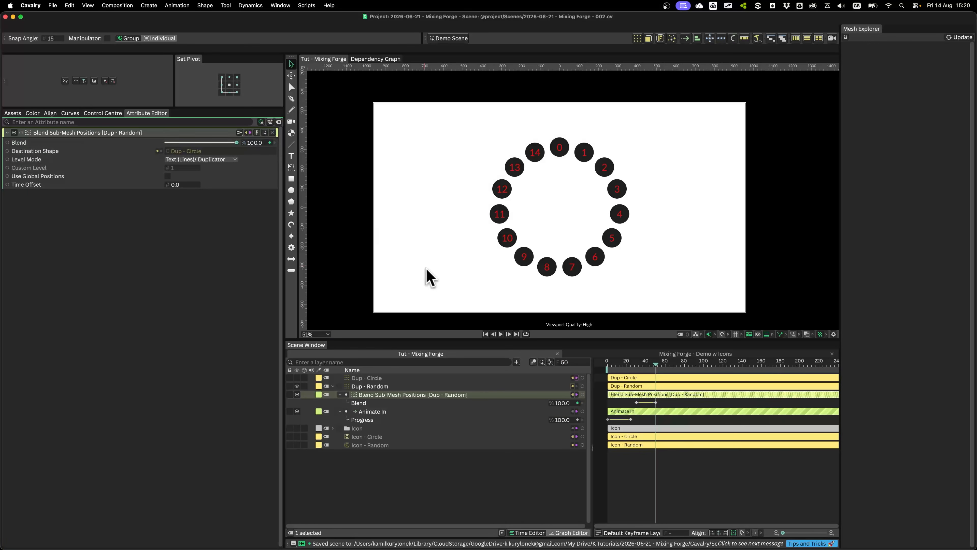
# Ease both Blend keyframes with a curve of X1 0.3, Y1 0, X2 0.411, Y2 1, and apply a key interpolation option to them
pyautogui.moveTo(631, 398); pyautogui.dragTo(677, 427)
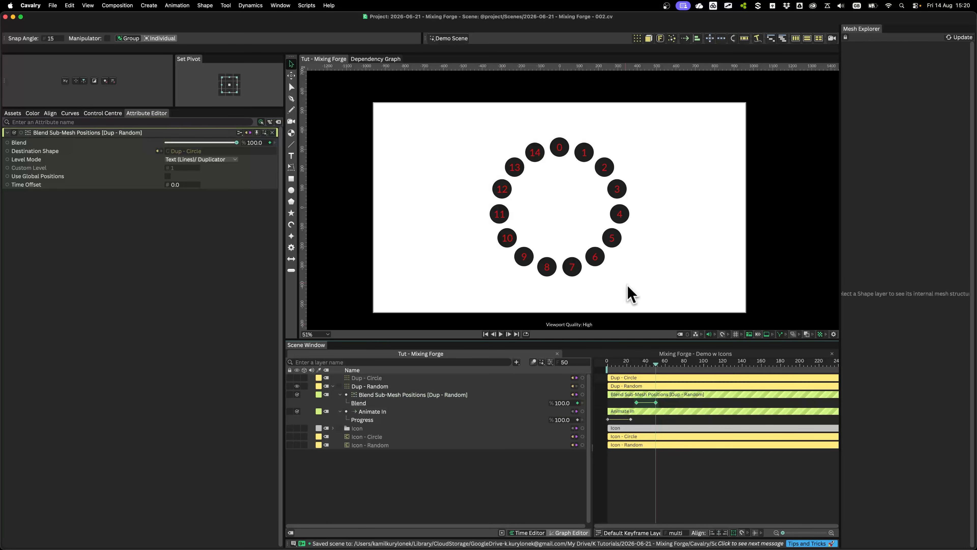
pyautogui.click(70, 113)
pyautogui.moveTo(211, 205); pyautogui.dragTo(130, 204)
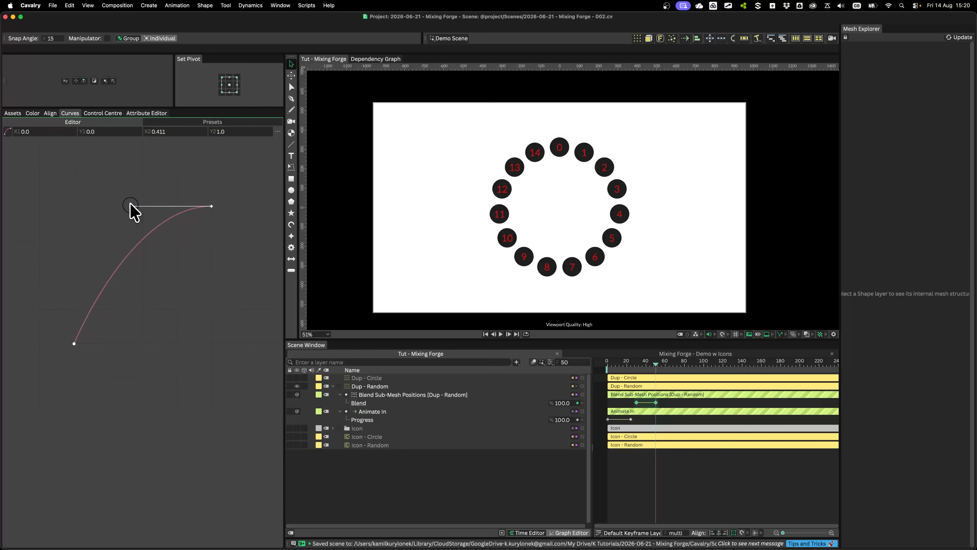
pyautogui.moveTo(73, 343); pyautogui.dragTo(115, 344)
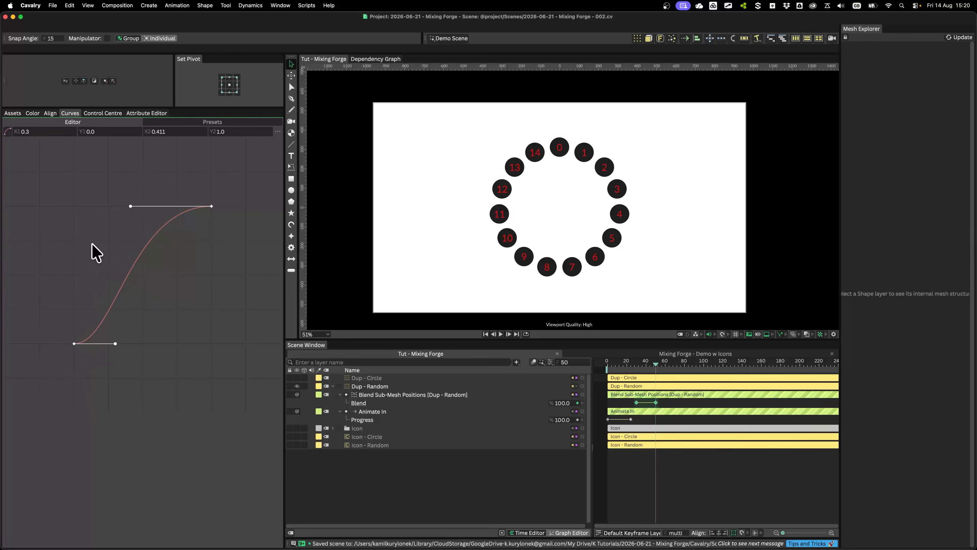
pyautogui.rightClick(648, 400)
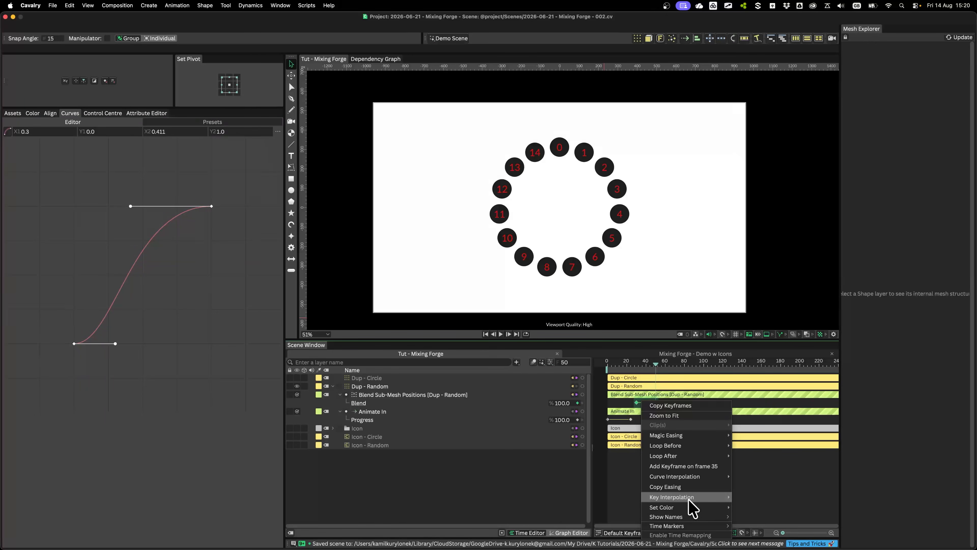
pyautogui.moveTo(689, 497)
pyautogui.click(749, 506)
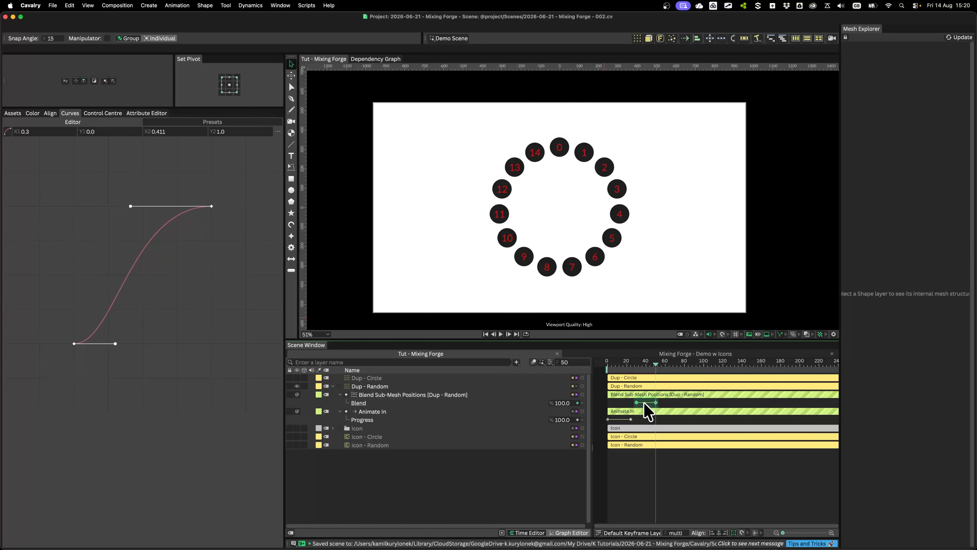
# Play the animation from frame 0 to check the eased move from the random layout to the circle
pyautogui.click(606, 361)
pyautogui.click(680, 479)
pyautogui.press('space')
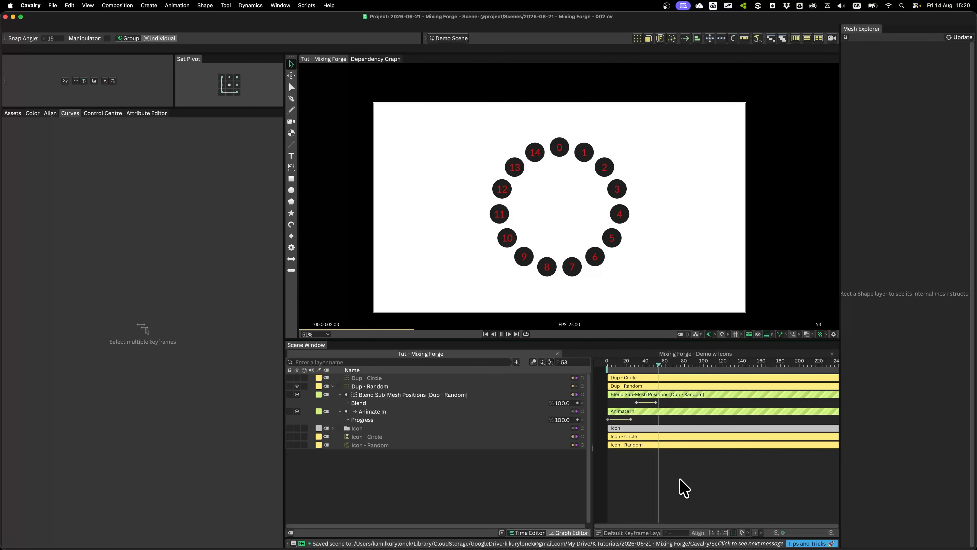
pyautogui.press('space')
# Add a Random behaviour to the Time Offset of the Blend Sub-Mesh Positions deformer and place it beneath that deformer
pyautogui.click(369, 394)
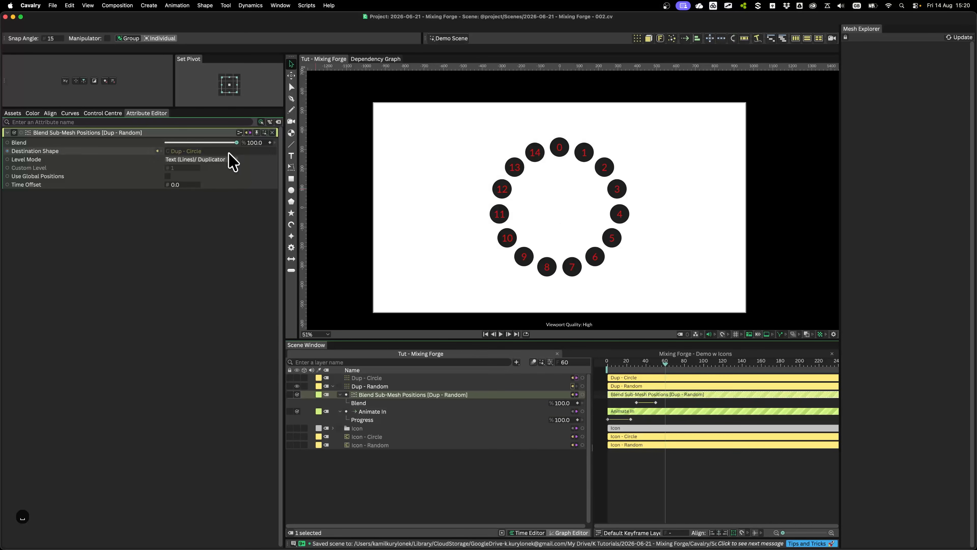
pyautogui.rightClick(28, 185)
pyautogui.moveTo(78, 272)
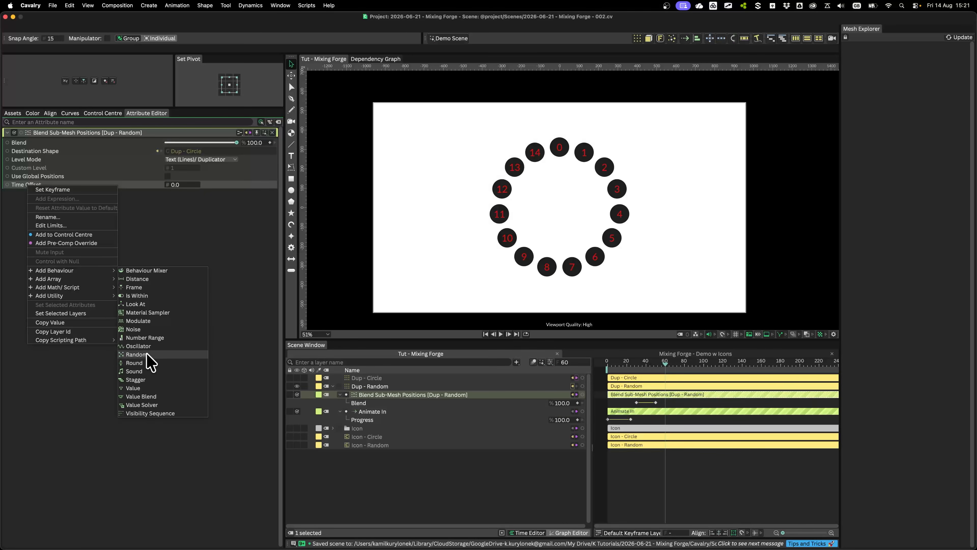
pyautogui.click(132, 353)
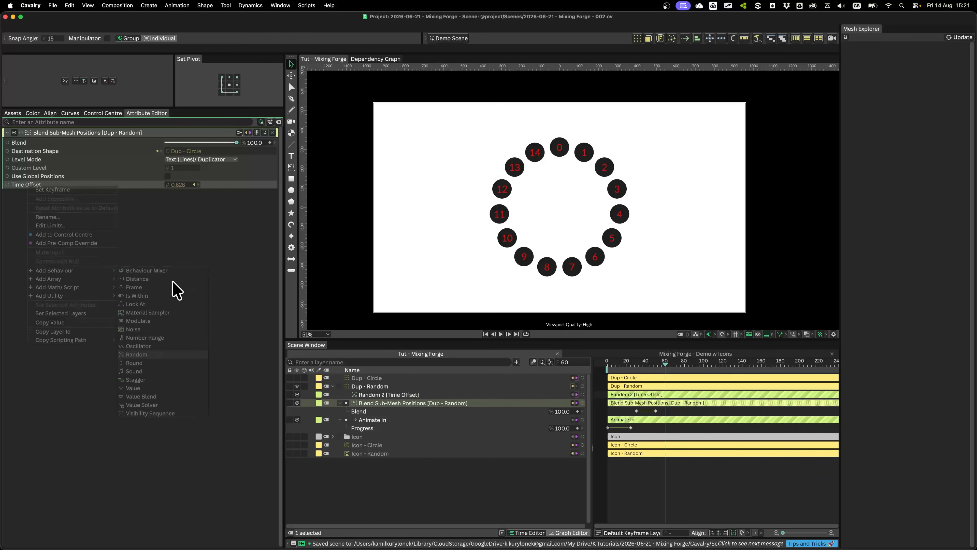
pyautogui.moveTo(381, 393); pyautogui.dragTo(381, 403)
# Set the Maximum of the Random behaviour driving Time Offset to -7
pyautogui.click(383, 410)
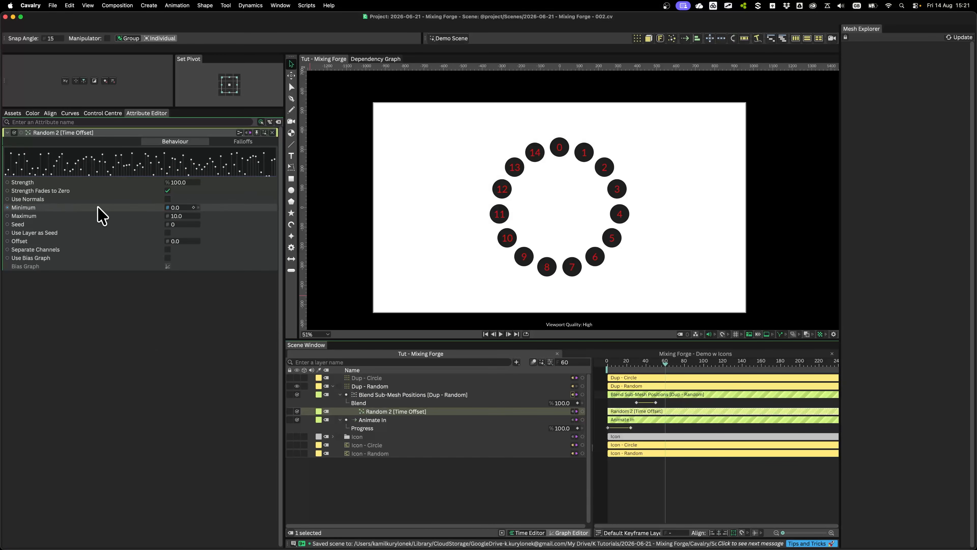
pyautogui.click(178, 216)
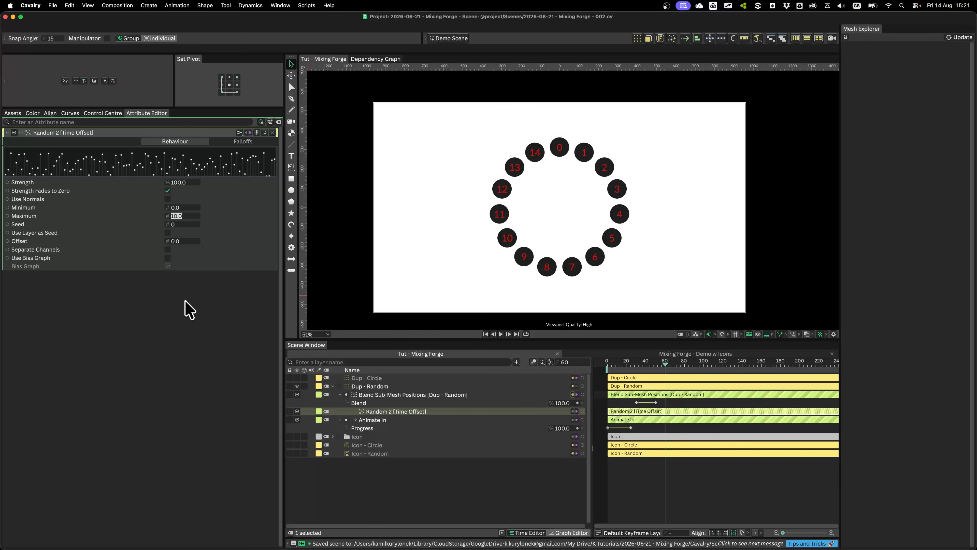
pyautogui.write('-7')
pyautogui.press('Return')
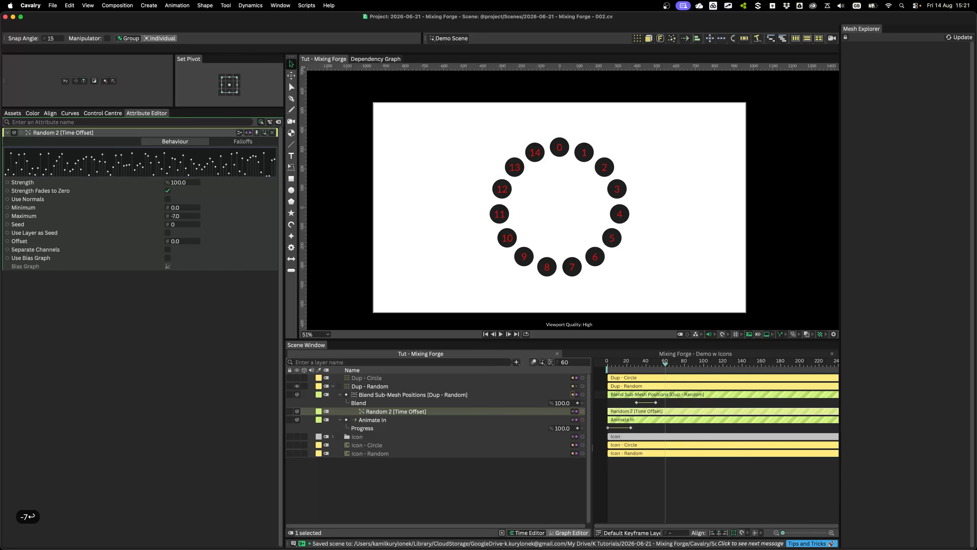
# Replay the animation from the start to check the randomly delayed movement of the icons into the circle
pyautogui.click(609, 363)
pyautogui.press('space')
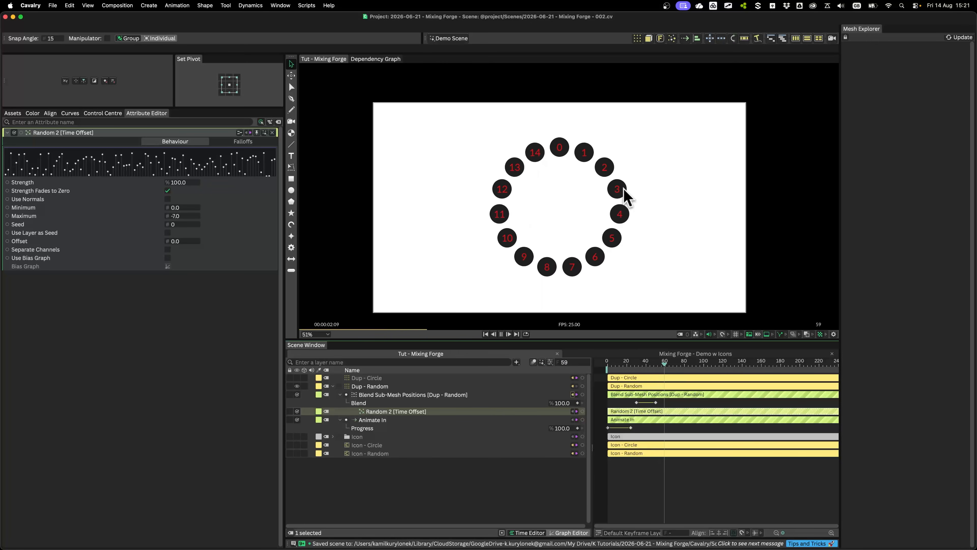
pyautogui.press('space')
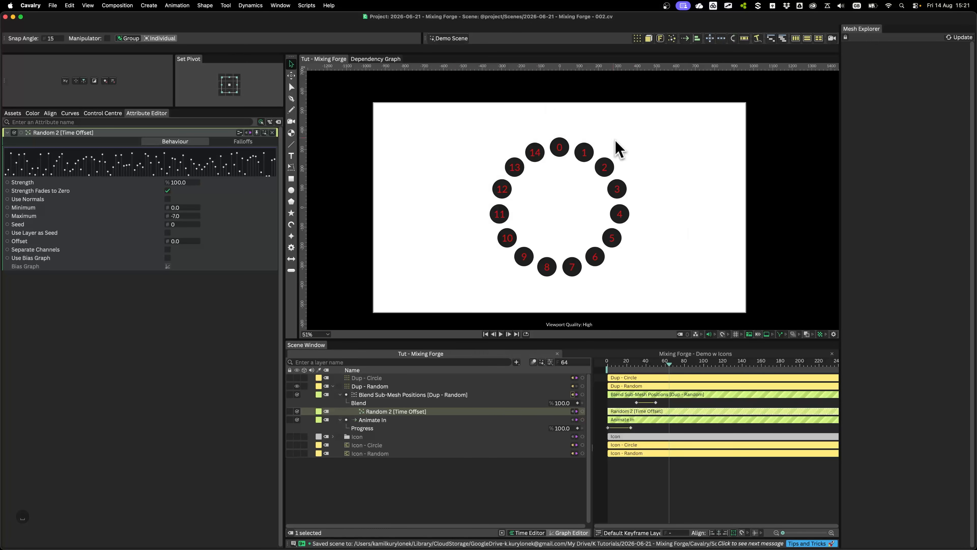
pyautogui.press('space')
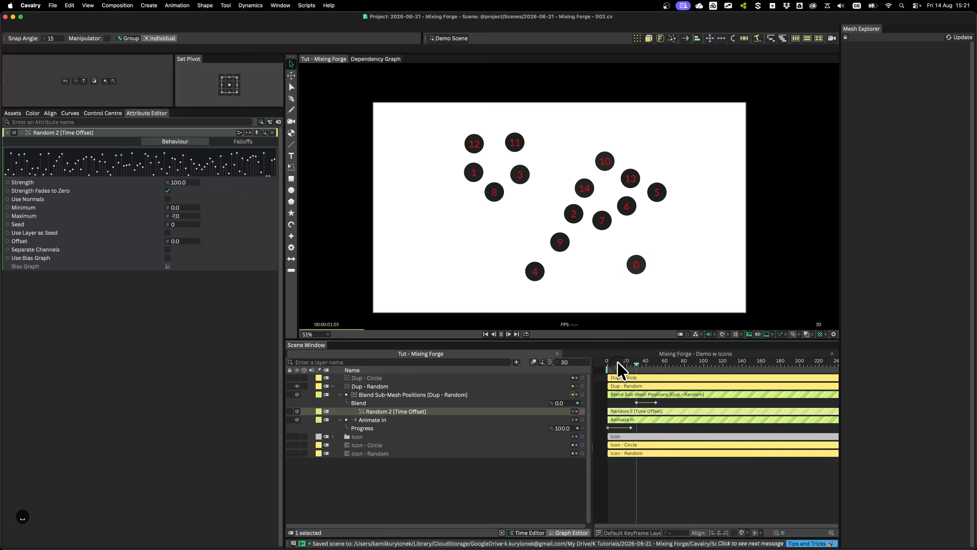
pyautogui.press('space')
pyautogui.press('space')
pyautogui.press('space')
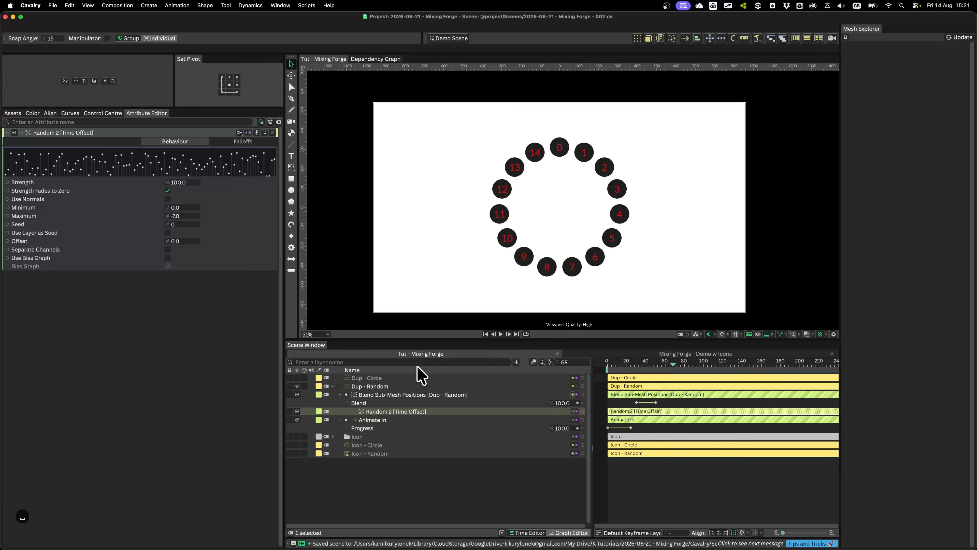
# Rename the Blend Sub-Mesh Positions deformer to "Move to Circle Distro" and its Random behaviour to "Delay Move"
pyautogui.press('Return')
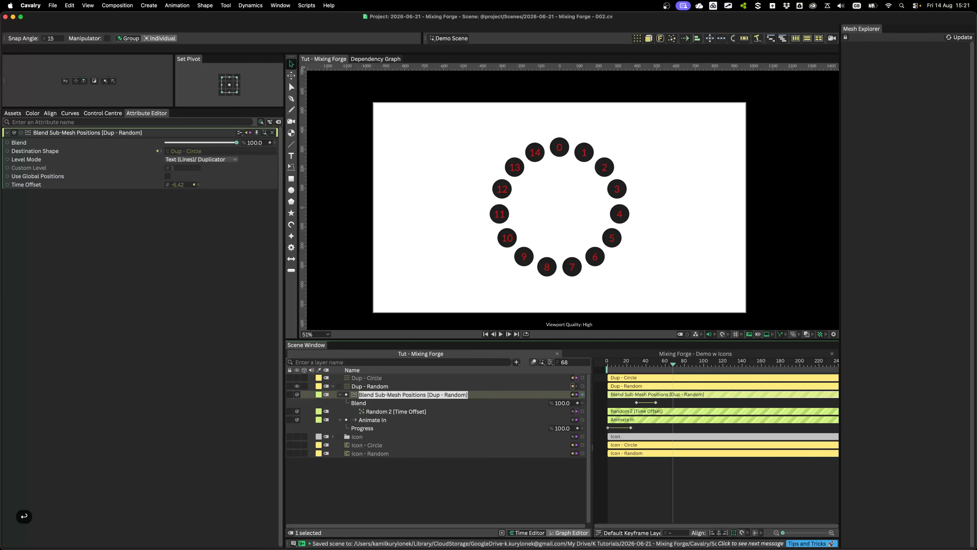
pyautogui.write('Move to Circle Distro')
pyautogui.click(392, 411)
pyautogui.press('Return')
pyautogui.write('Delay Move')
pyautogui.press('Return')
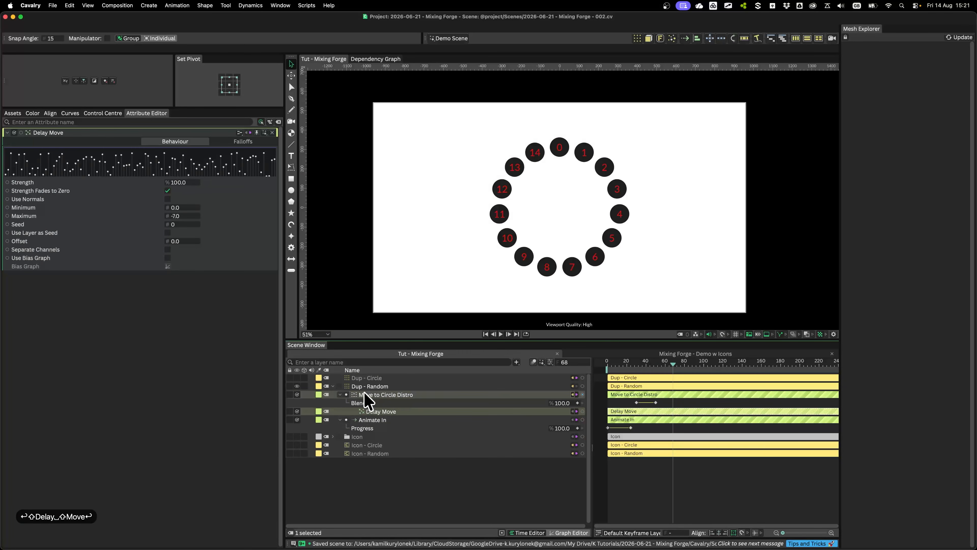
# Collapse the layers nested under Dup - Random and play the whole animation from the beginning
pyautogui.click(378, 395)
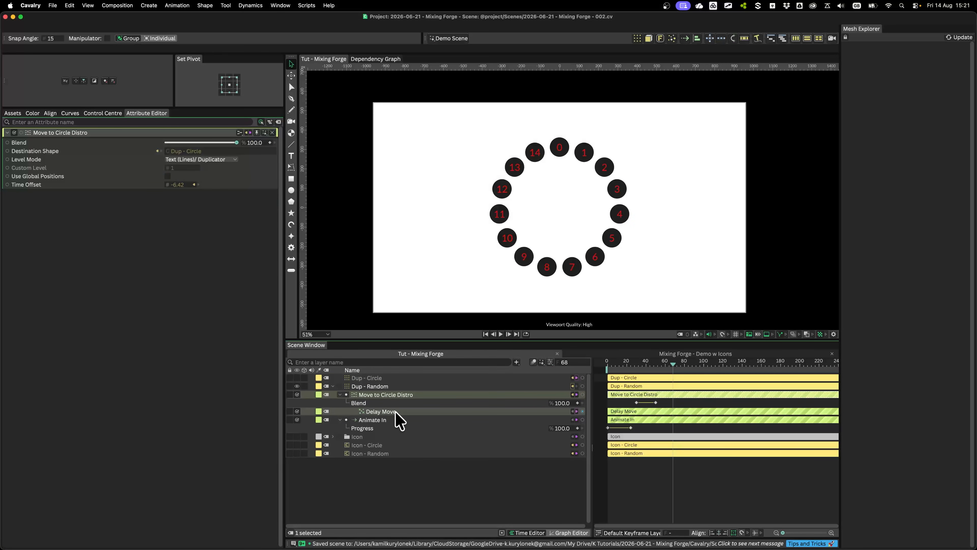
pyautogui.click(333, 386)
pyautogui.click(381, 474)
pyautogui.click(598, 365)
pyautogui.press('space')
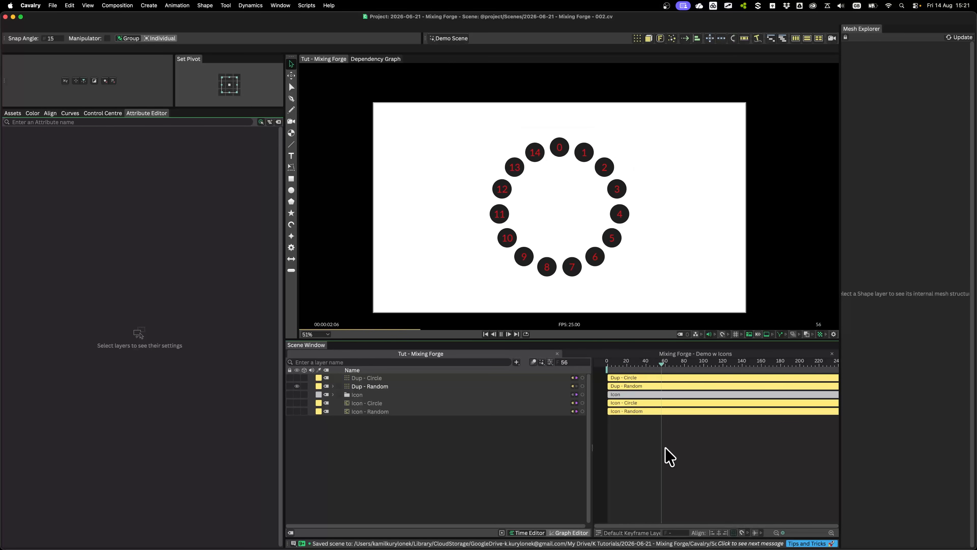
pyautogui.press('space')
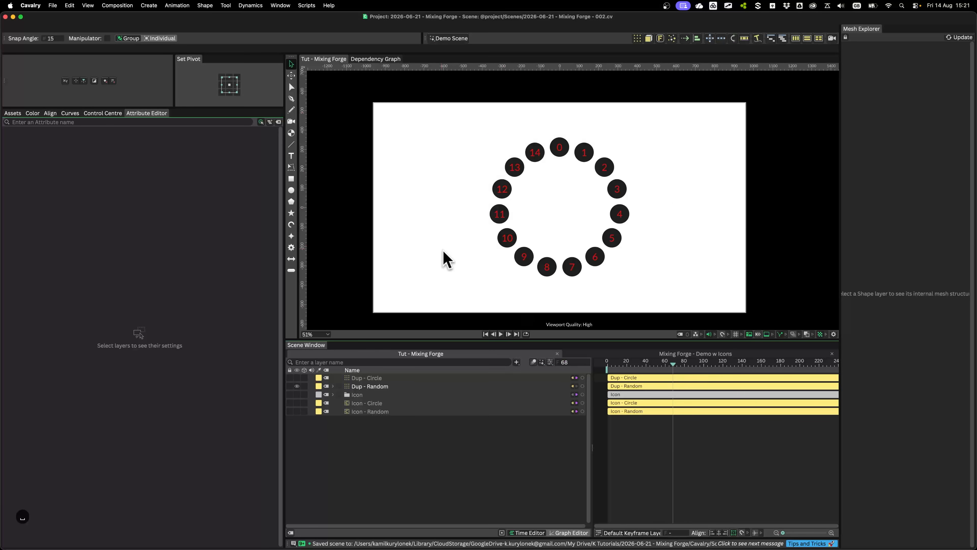
# Hide Dup - Random, show Dup - Circle instead and give Dup - Circle a green layer colour
pyautogui.click(377, 386)
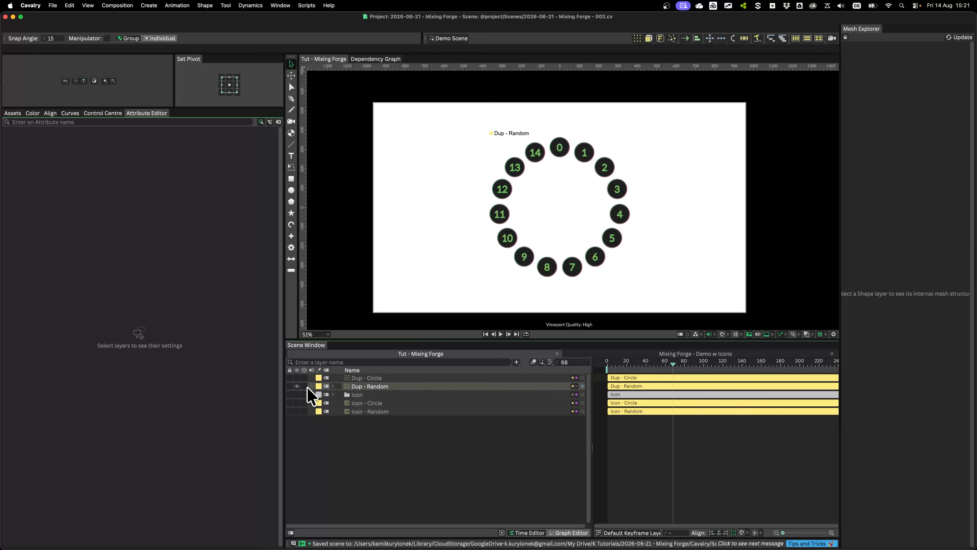
pyautogui.click(297, 386)
pyautogui.click(367, 379)
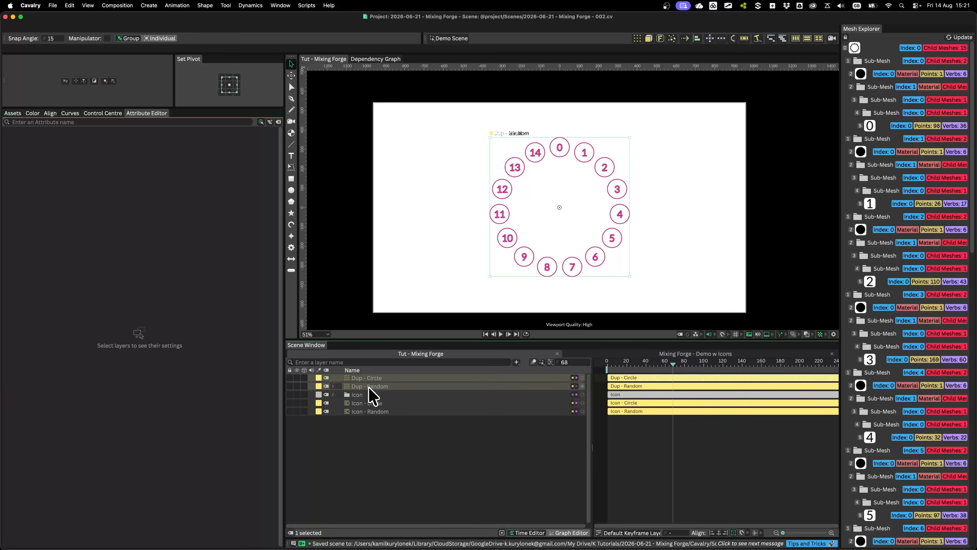
pyautogui.click(297, 386)
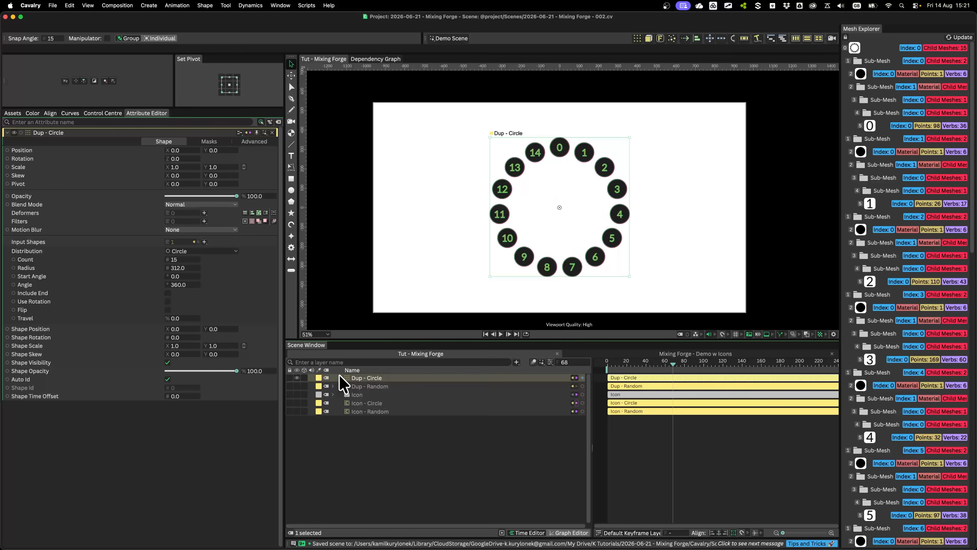
pyautogui.click(317, 378)
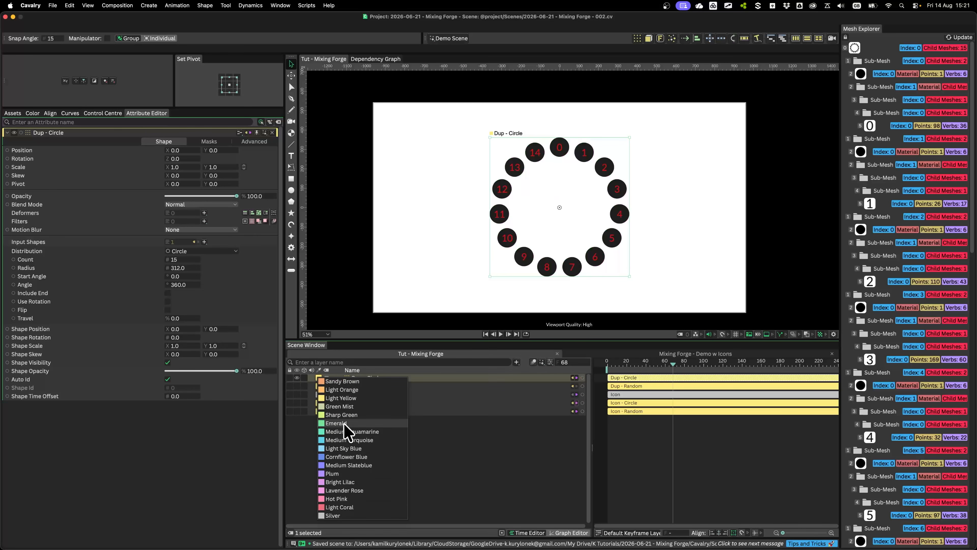
pyautogui.click(345, 432)
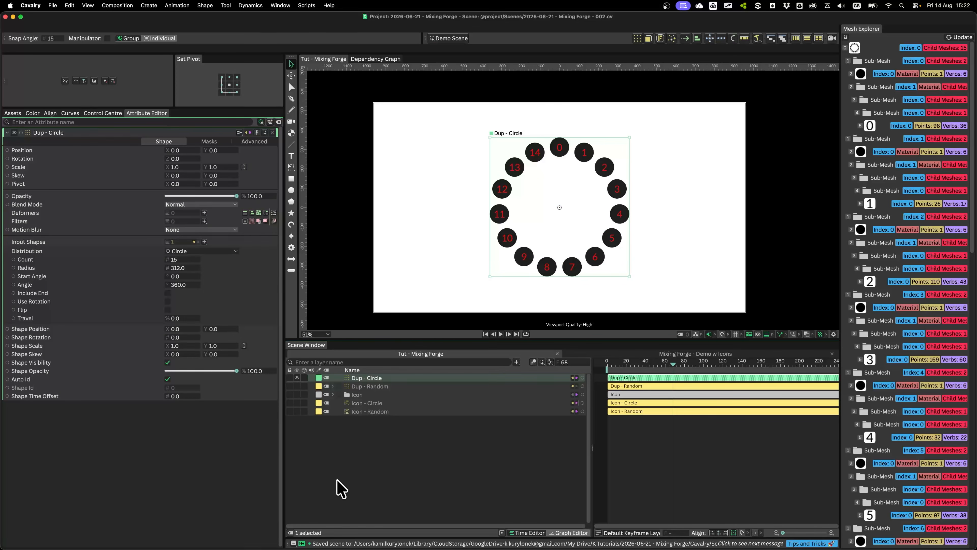
# Test shifting the icons around the circle with Dup - Circle's Travel, and reset it to 0
pyautogui.moveTo(175, 319); pyautogui.dragTo(207, 323)
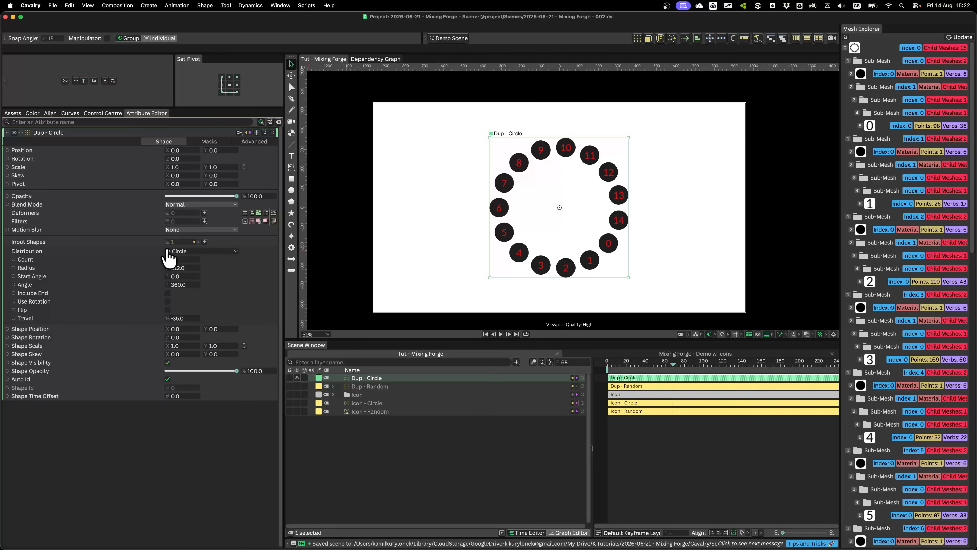
pyautogui.click(175, 318)
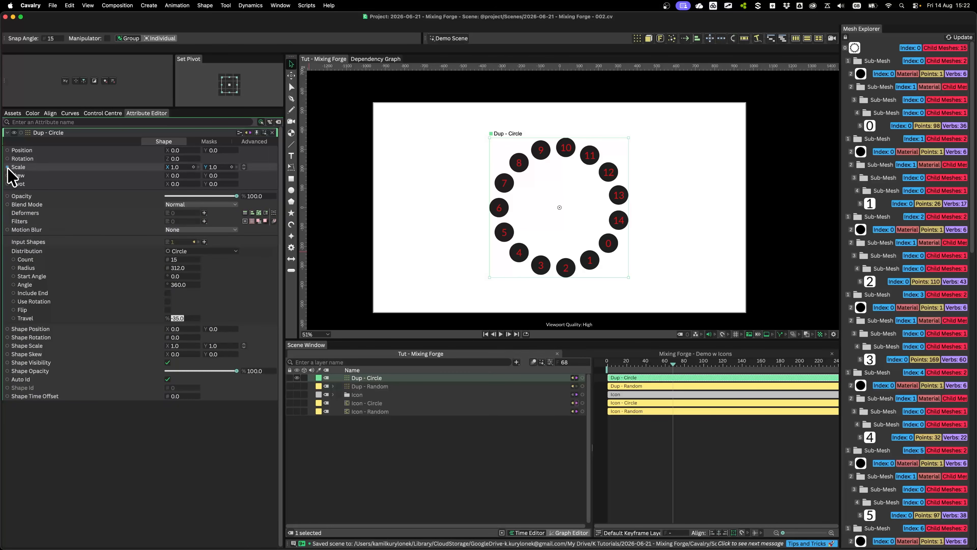
pyautogui.write('0')
pyautogui.press('Return')
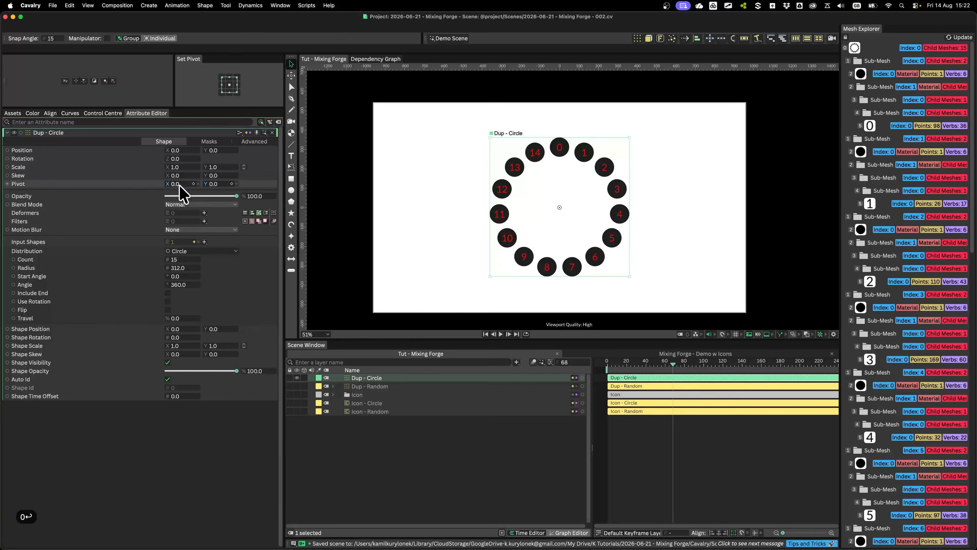
# Keyframe Dup - Circle's Travel at 0 on frame 41 and at -60 on frame 80, and play the rotation back
pyautogui.click(193, 318)
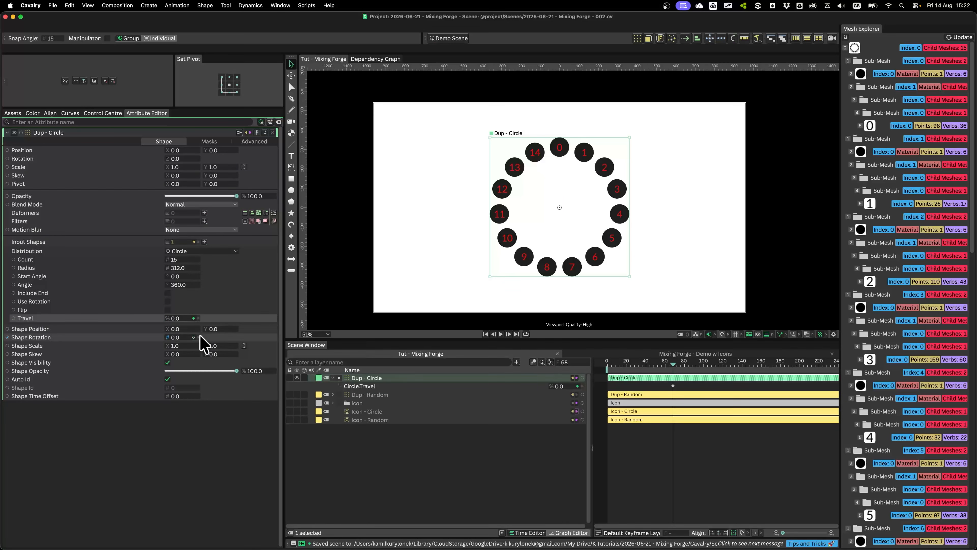
pyautogui.click(659, 386)
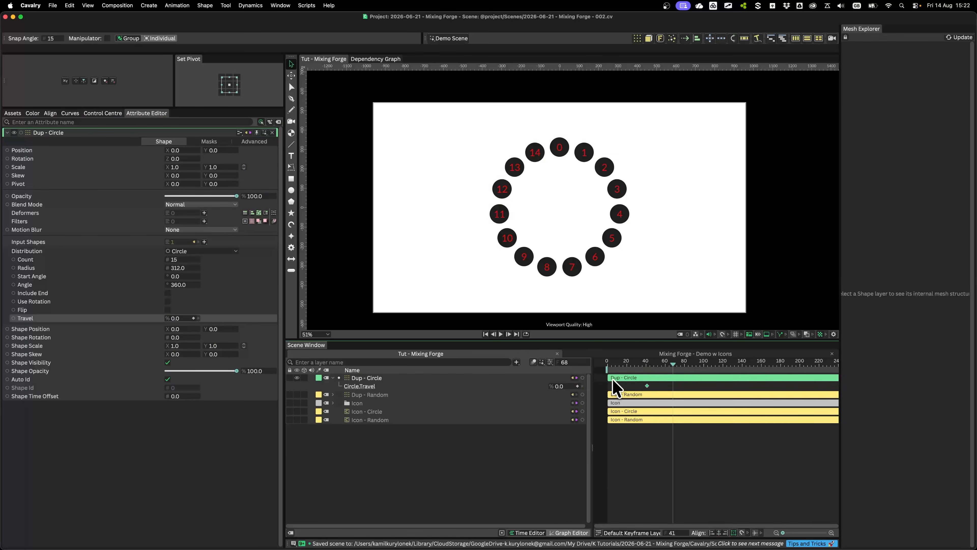
pyautogui.moveTo(683, 371); pyautogui.dragTo(684, 372)
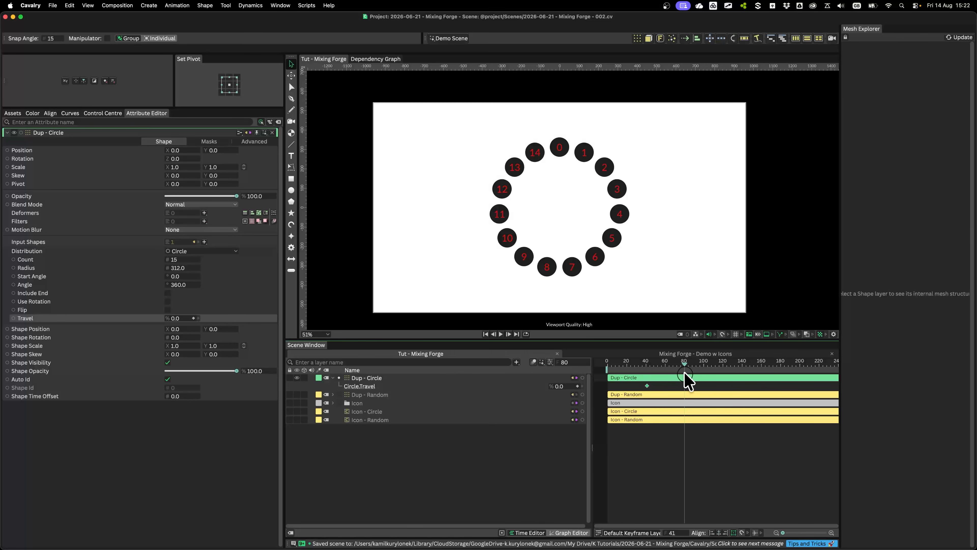
pyautogui.moveTo(564, 386); pyautogui.dragTo(540, 390)
pyautogui.click(560, 386)
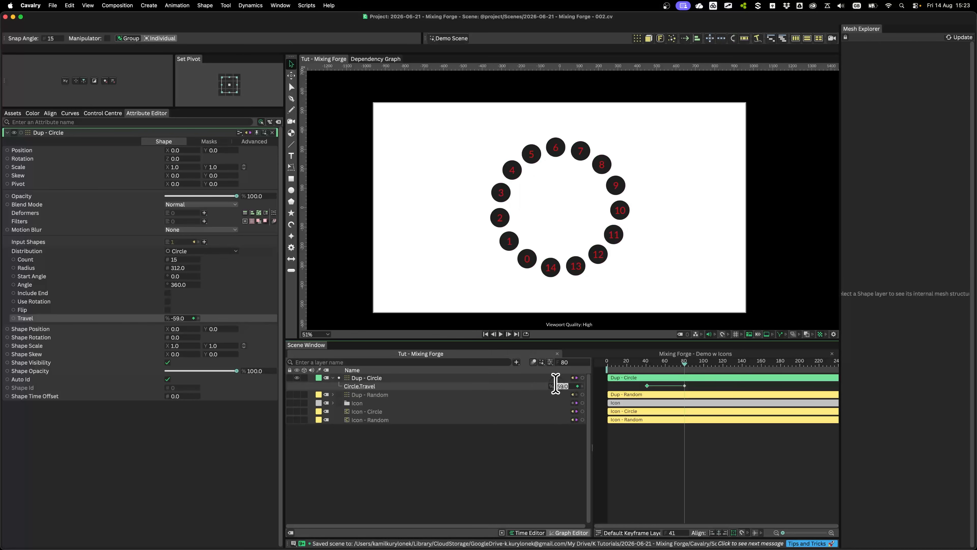
pyautogui.write('-60')
pyautogui.press('Return')
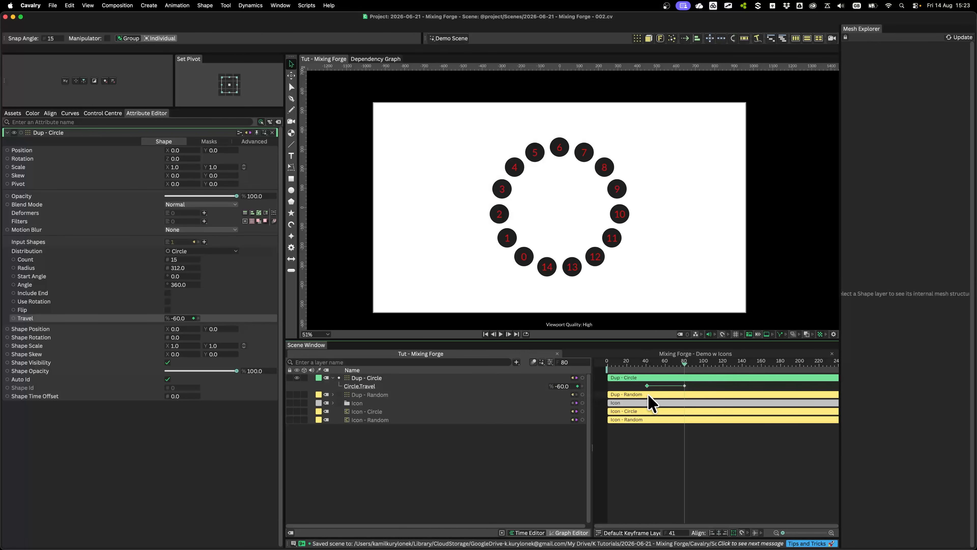
pyautogui.click(632, 362)
pyautogui.press('space')
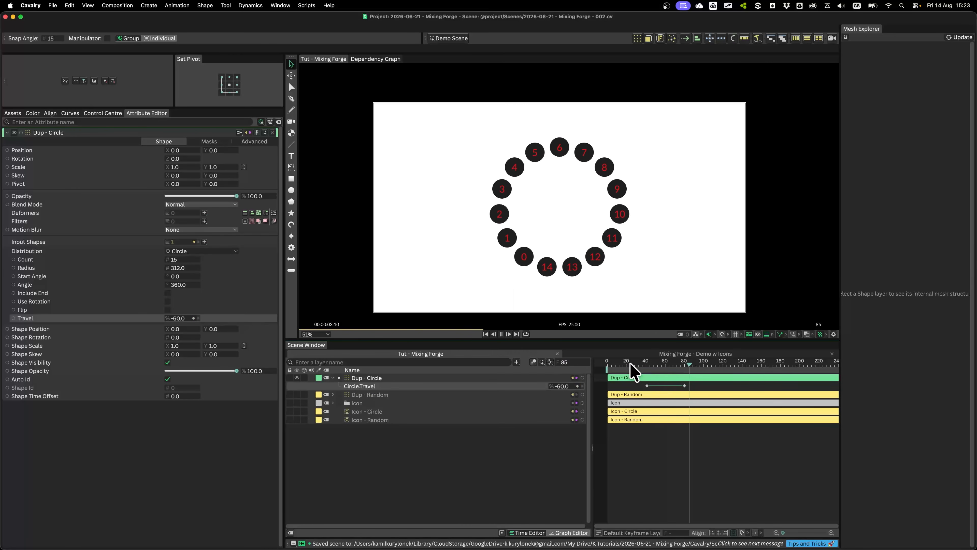
# Make Dup - Circle's Travel keyframes Bézier, pull the last key's handle vertically upward for a steep finish, and play the rotation
pyautogui.press('space')
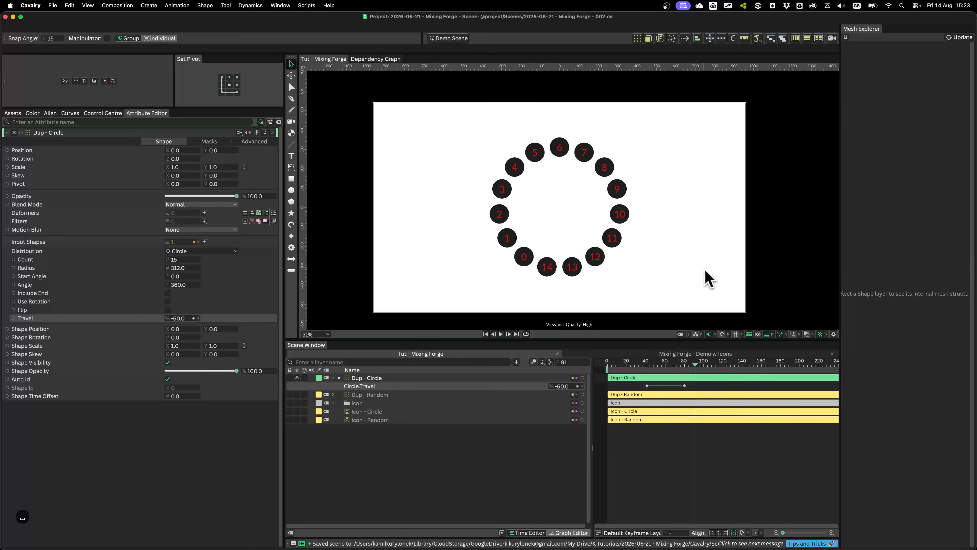
pyautogui.click(569, 532)
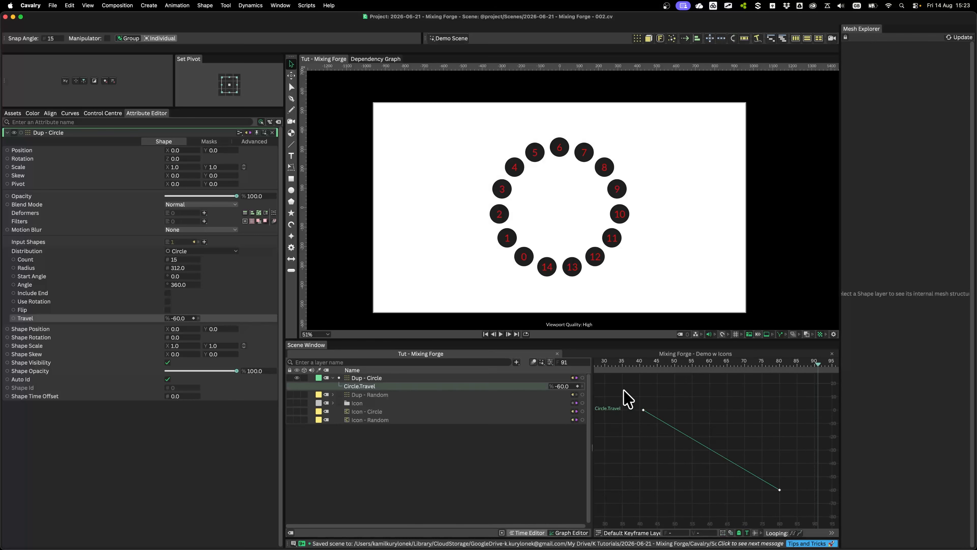
pyautogui.rightClick(771, 470)
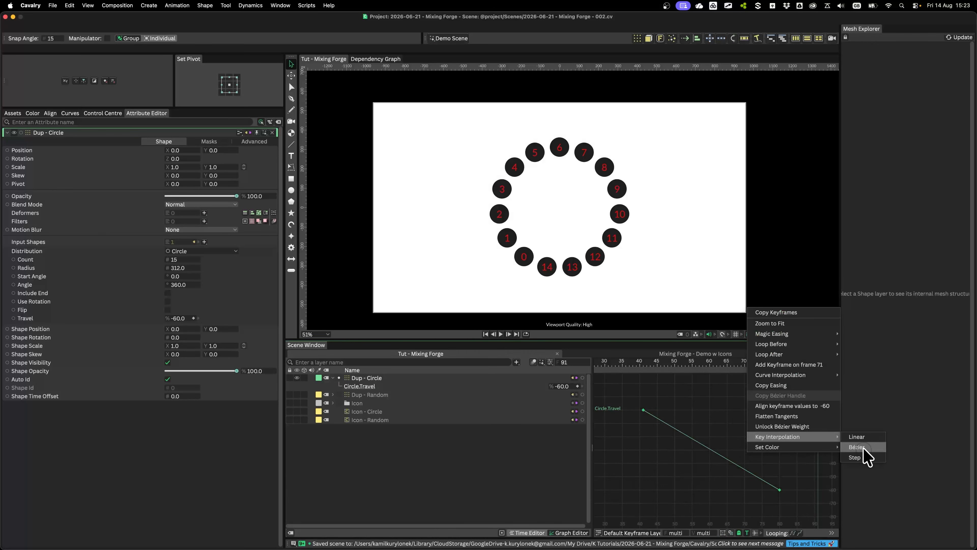
pyautogui.click(863, 451)
pyautogui.click(762, 490)
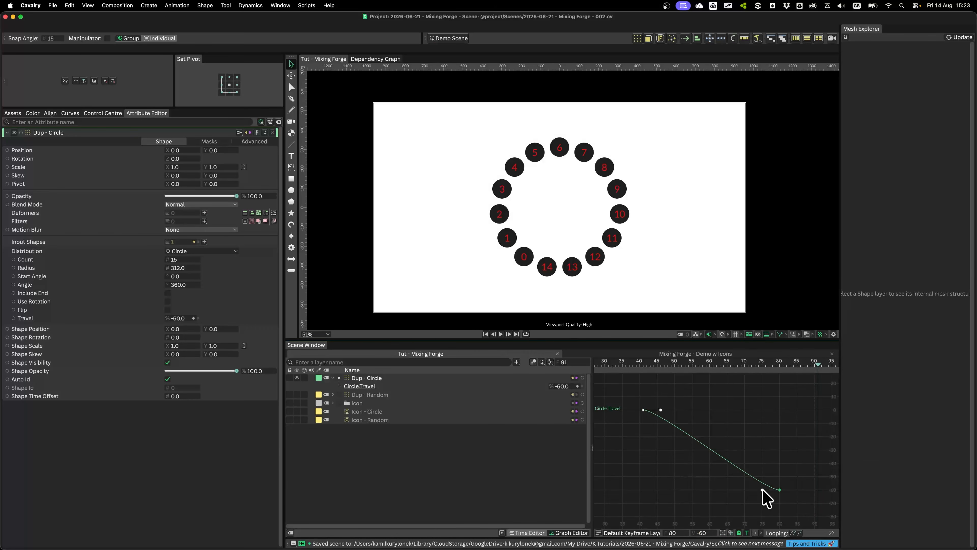
pyautogui.moveTo(762, 490); pyautogui.dragTo(801, 417)
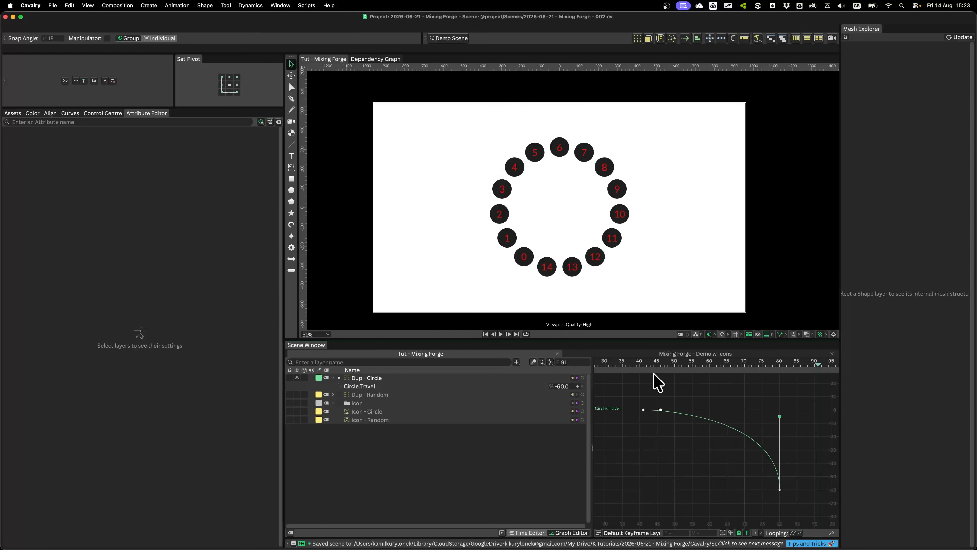
pyautogui.press('space')
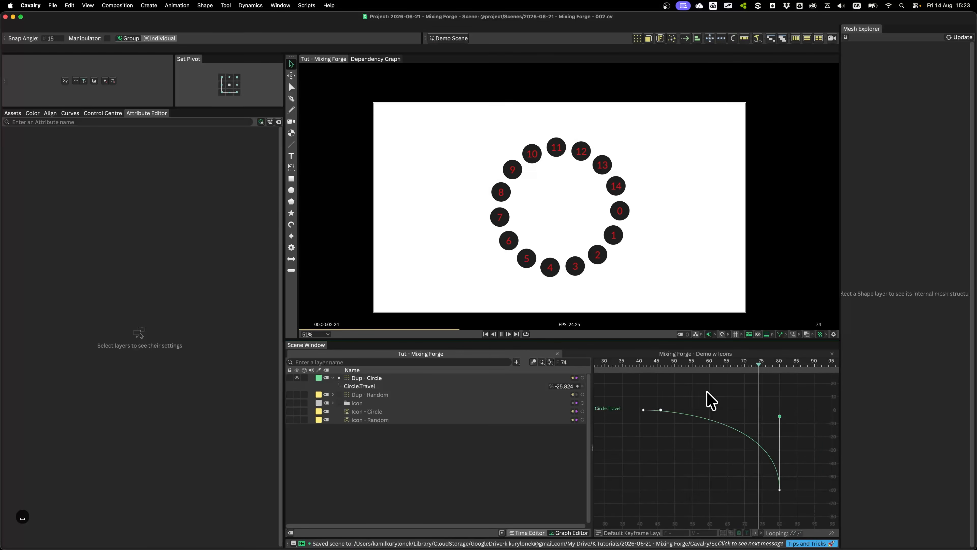
pyautogui.press('space')
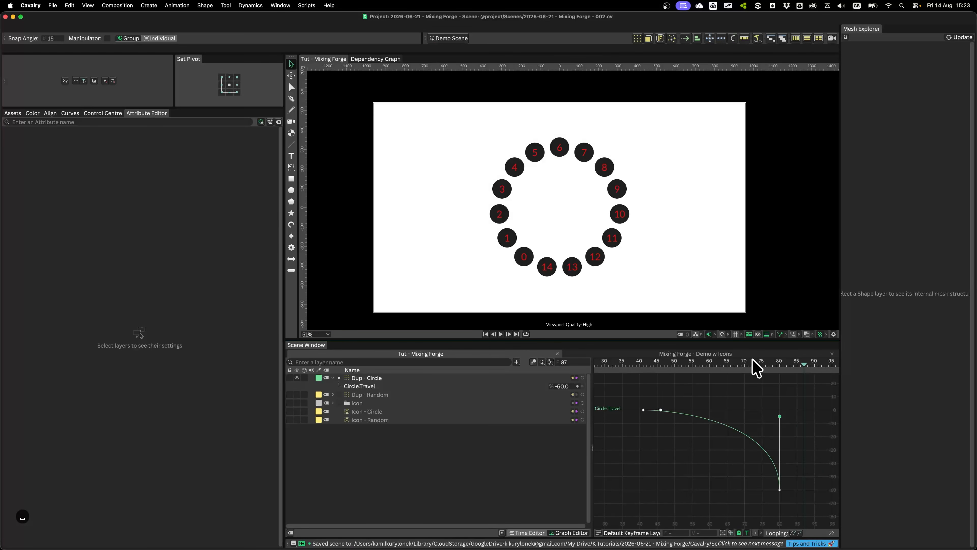
# Move Dup - Circle's last Travel keyframe to frame 100 and deselect the keyframes
pyautogui.click(525, 532)
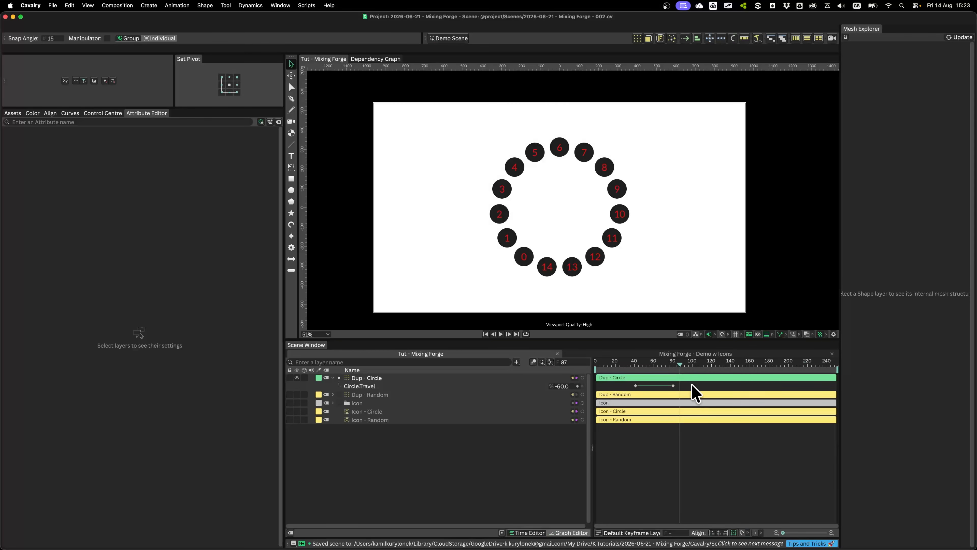
pyautogui.moveTo(678, 365); pyautogui.dragTo(692, 365)
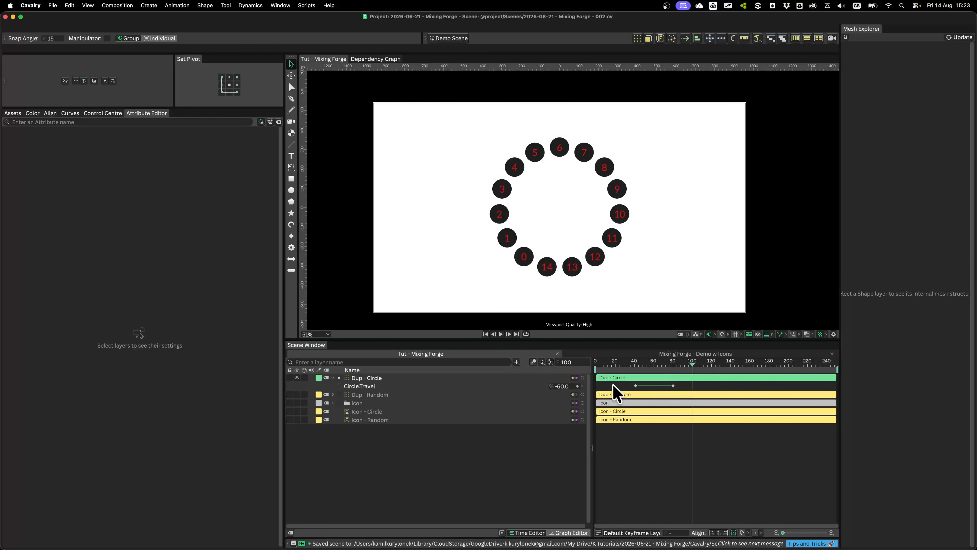
pyautogui.moveTo(614, 386); pyautogui.dragTo(692, 389)
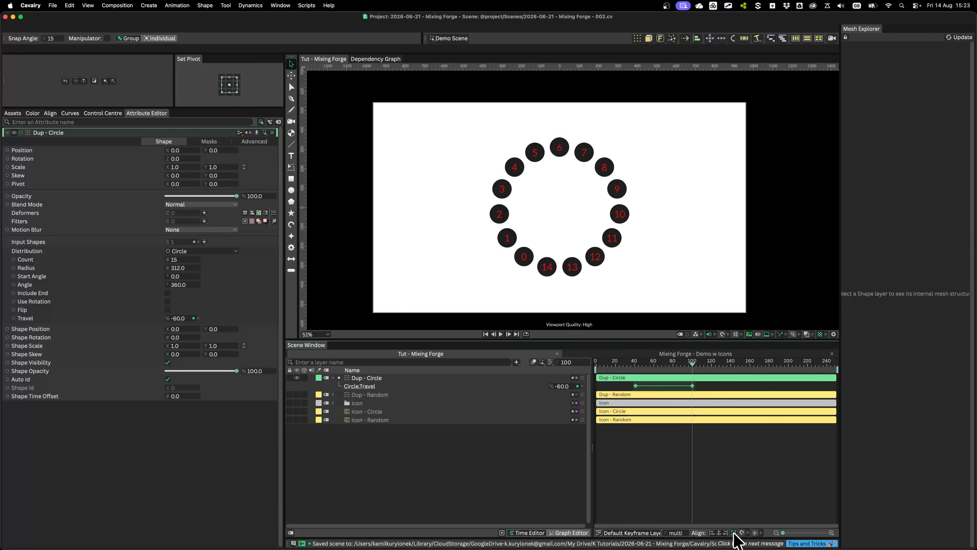
pyautogui.click(443, 480)
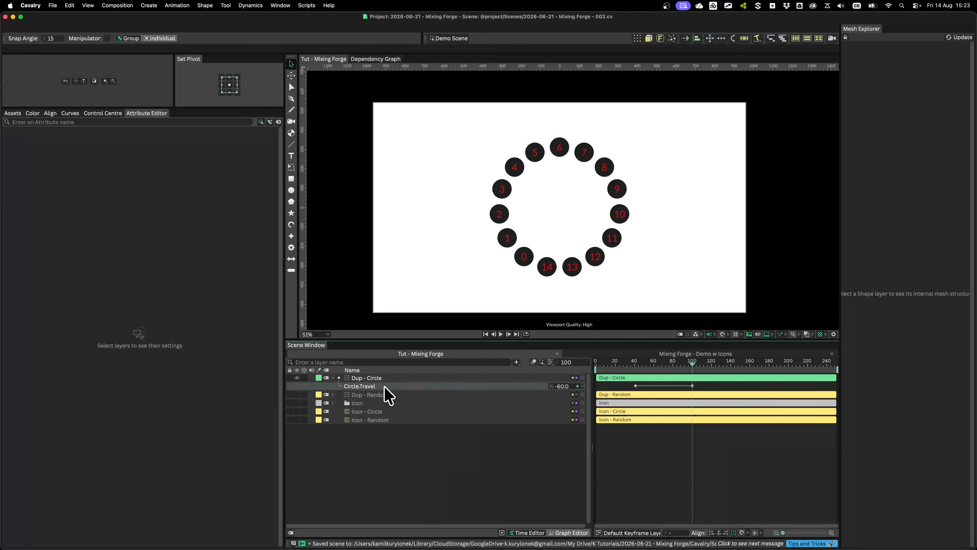
# Filter the layer list to the animated attributes, scrub through the rotation, and restore the full layer list
pyautogui.click(501, 532)
pyautogui.moveTo(607, 365); pyautogui.dragTo(676, 364)
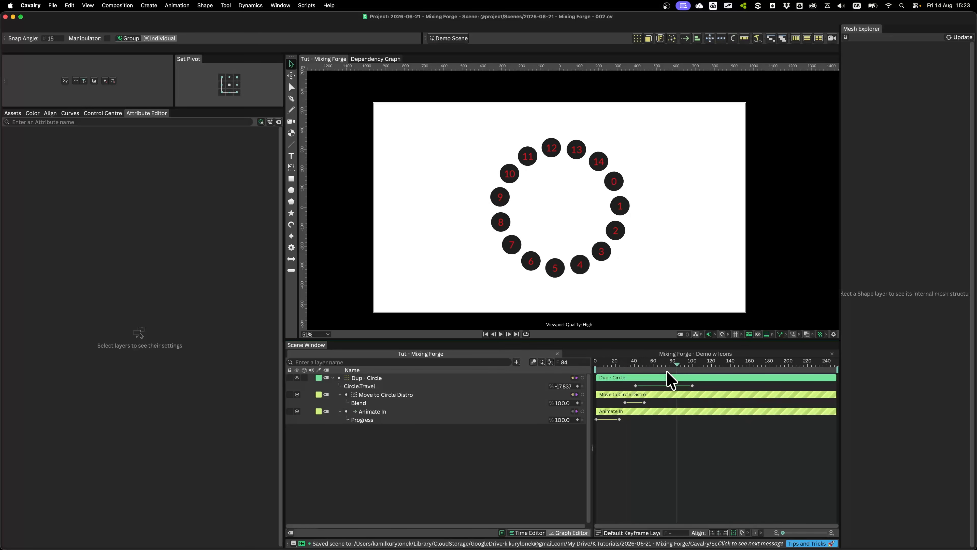
pyautogui.click(502, 532)
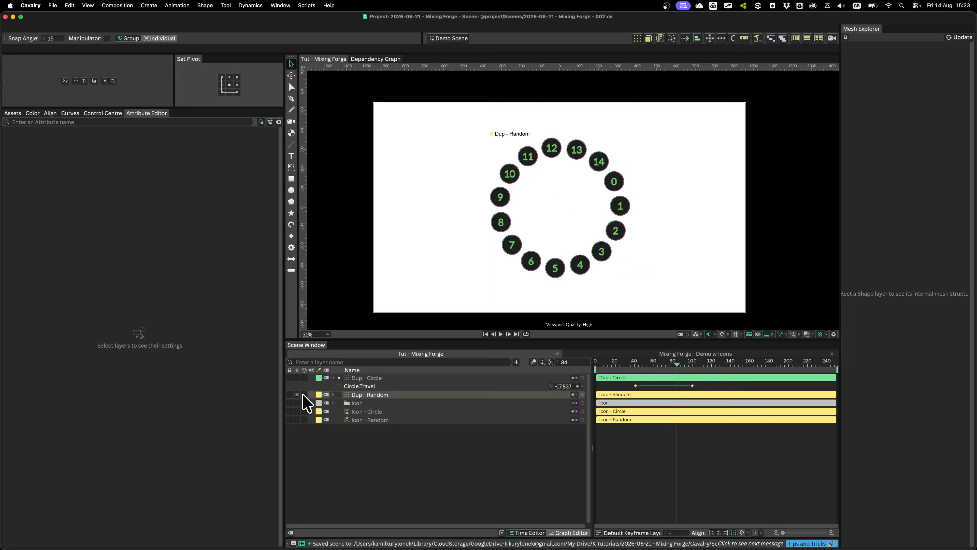
# Play Dup - Random from the first frame and scrub through its move into the rotating circle
pyautogui.click(366, 394)
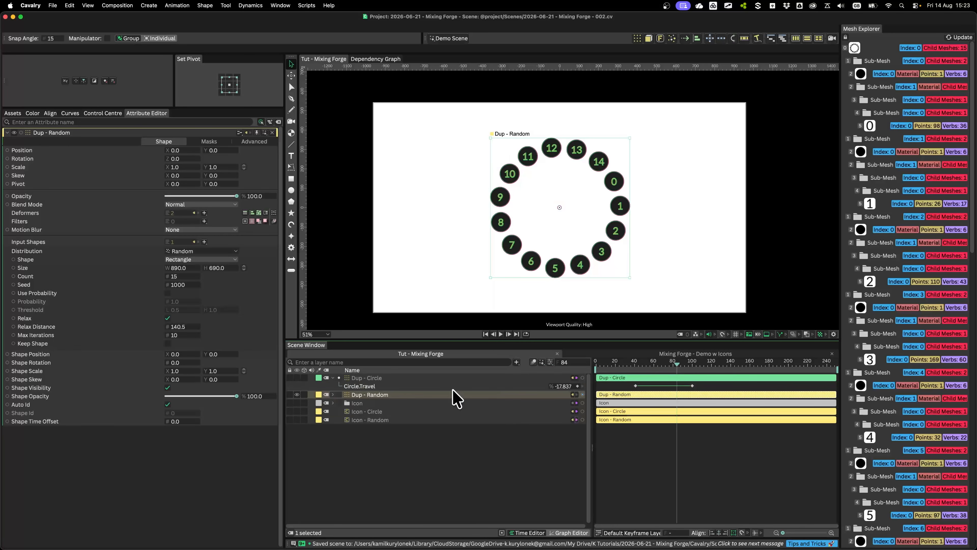
pyautogui.click(611, 364)
pyautogui.click(596, 365)
pyautogui.press('space')
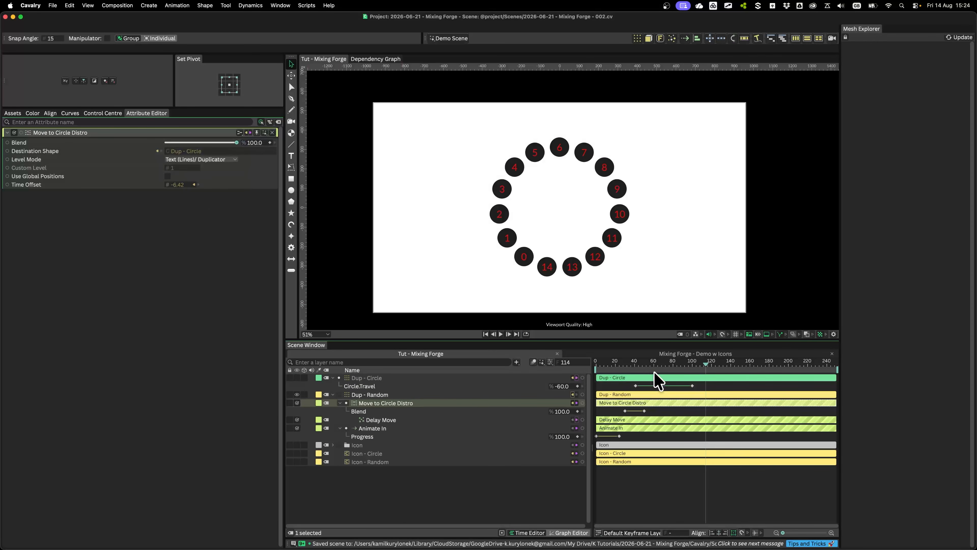
pyautogui.moveTo(636, 364); pyautogui.dragTo(670, 368)
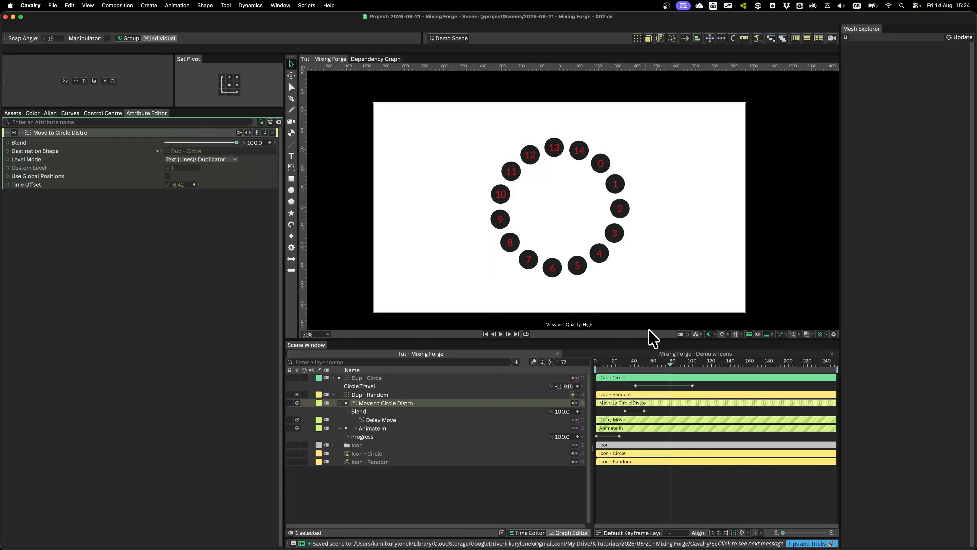
pyautogui.moveTo(673, 365)
pyautogui.mouseDown()
pyautogui.moveTo(694, 365)
pyautogui.moveTo(681, 365)
pyautogui.mouseUp()
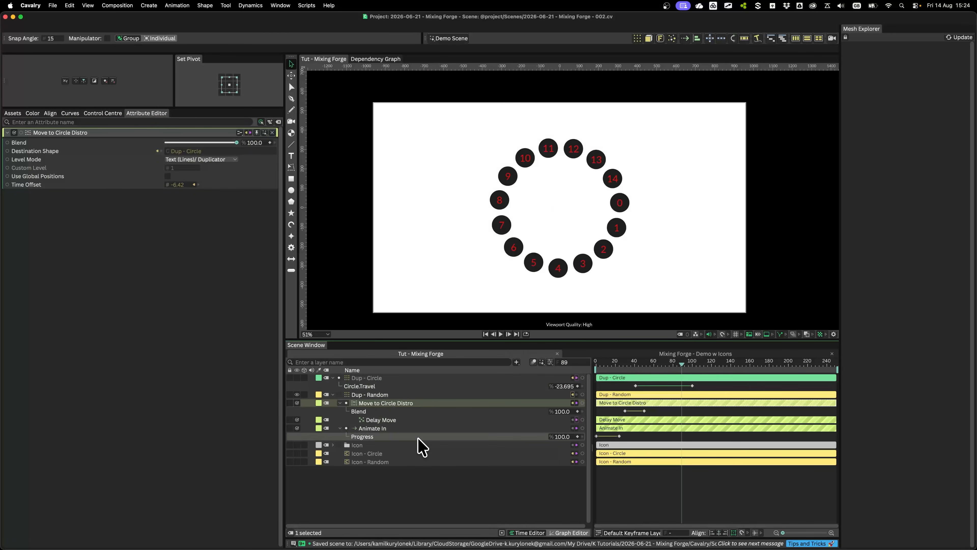
# Hide and collapse Dup - Random, show and select Dup - Circle instead, and collapse Dup - Circle as well
pyautogui.click(333, 394)
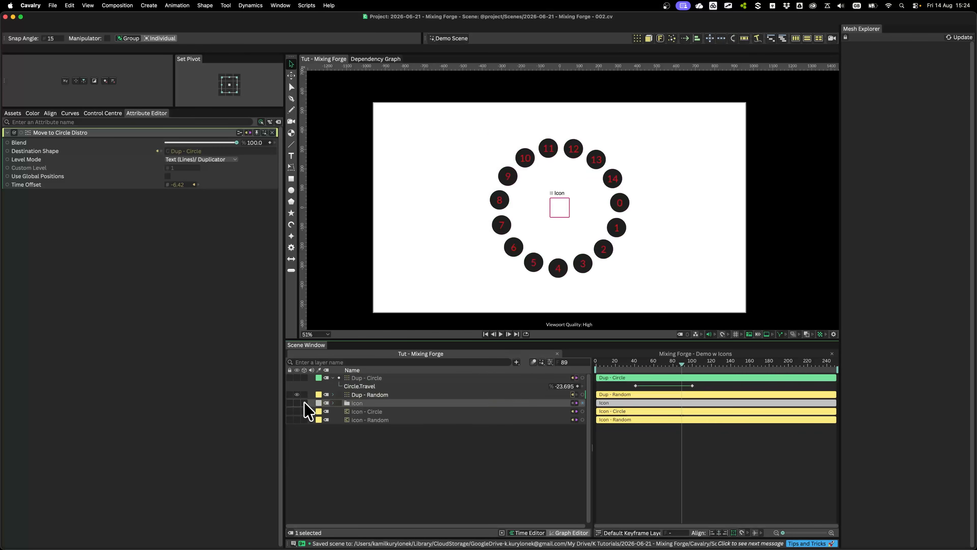
pyautogui.click(297, 394)
pyautogui.click(297, 394)
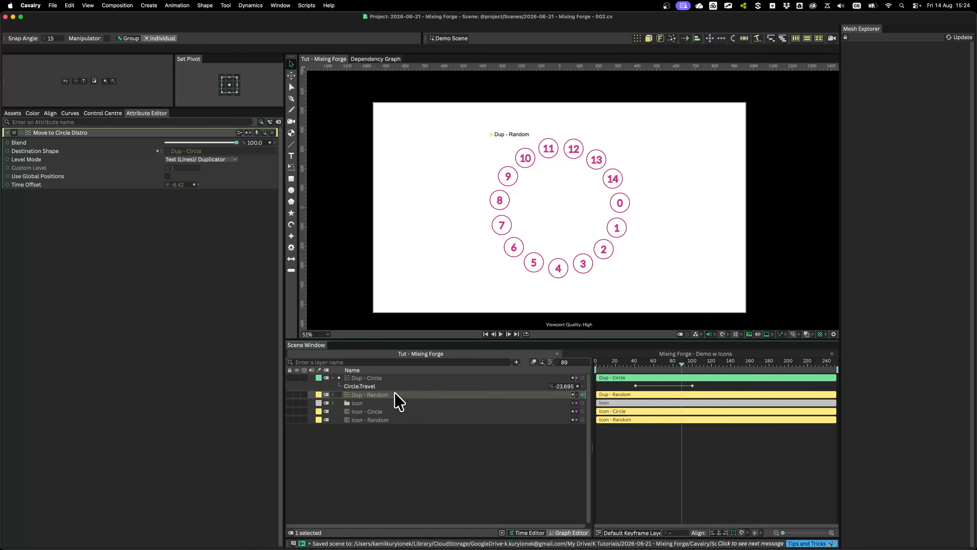
pyautogui.click(297, 378)
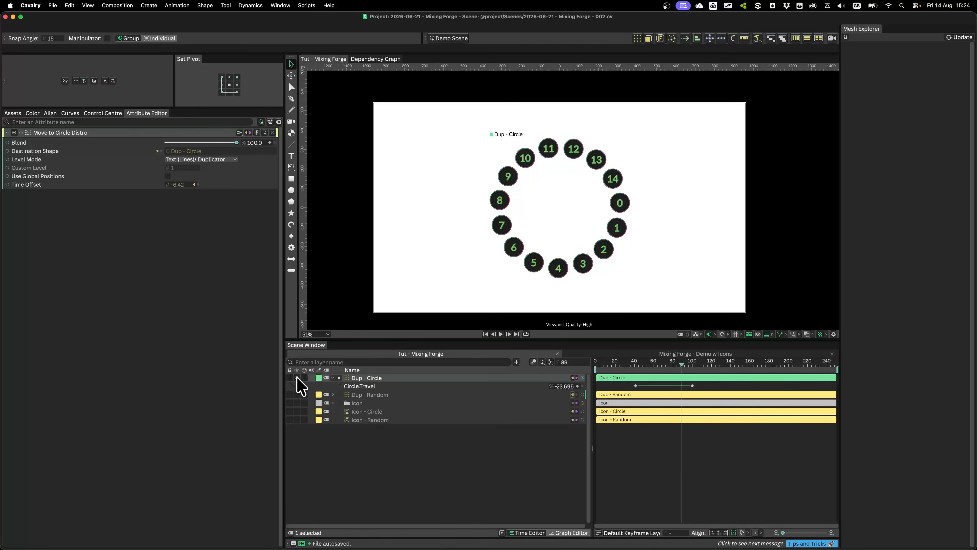
pyautogui.click(374, 377)
pyautogui.click(333, 378)
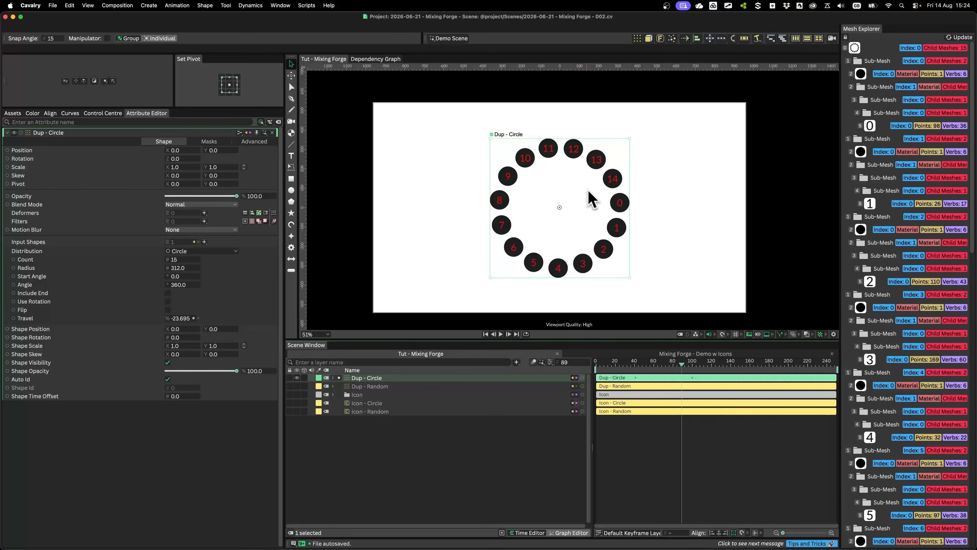
pyautogui.hotkey('ctrl', 'alt', 'a')
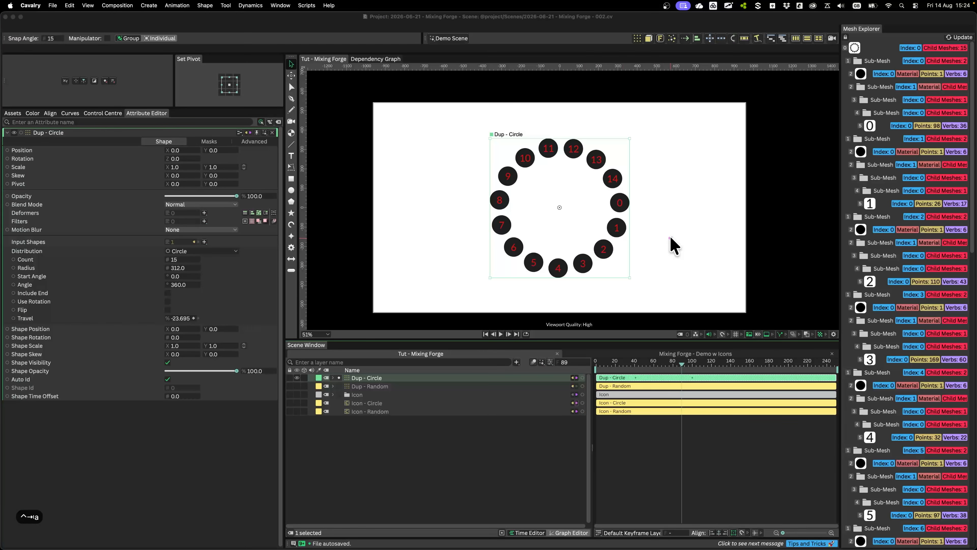
pyautogui.moveTo(600, 196)
pyautogui.mouseDown()
pyautogui.moveTo(639, 190)
pyautogui.moveTo(711, 154)
pyautogui.mouseUp()
pyautogui.moveTo(621, 212)
pyautogui.mouseDown()
pyautogui.moveTo(654, 247)
pyautogui.moveTo(722, 281)
pyautogui.mouseUp()
pyautogui.moveTo(587, 236); pyautogui.dragTo(519, 298)
pyautogui.moveTo(541, 221); pyautogui.dragTo(411, 235)
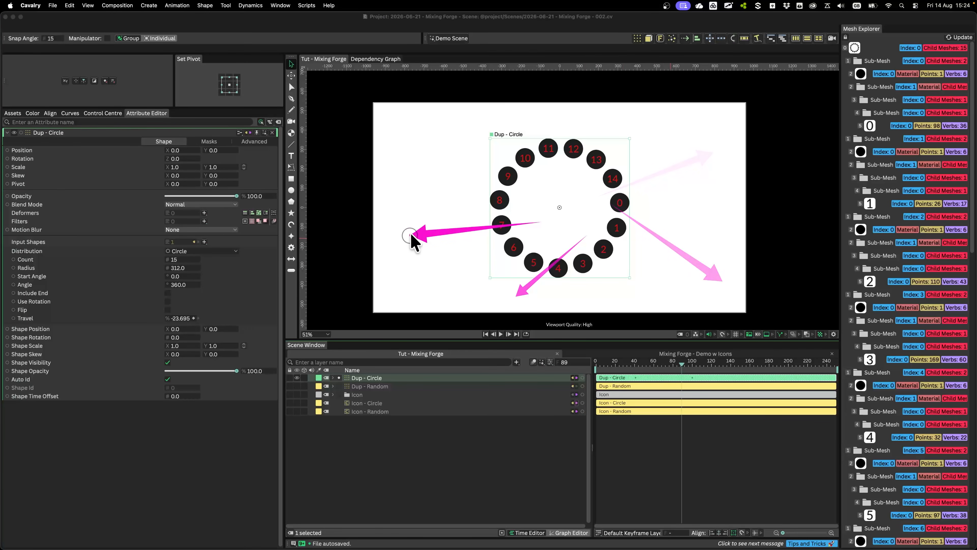
pyautogui.moveTo(489, 203); pyautogui.dragTo(373, 116)
pyautogui.moveTo(440, 103); pyautogui.dragTo(485, 163)
pyautogui.moveTo(494, 109); pyautogui.dragTo(533, 163)
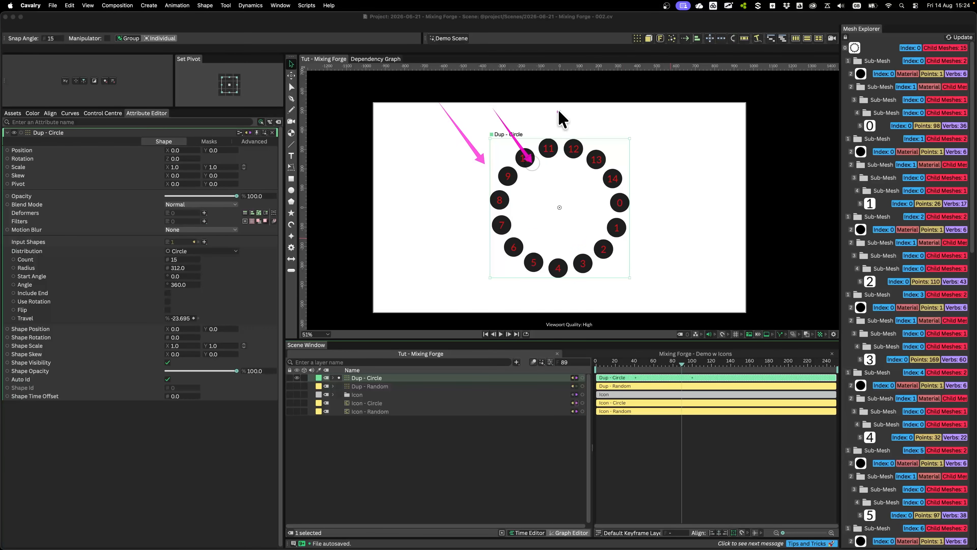
pyautogui.moveTo(718, 186); pyautogui.dragTo(632, 218)
pyautogui.moveTo(613, 272); pyautogui.dragTo(571, 206)
pyautogui.moveTo(499, 177); pyautogui.dragTo(447, 223)
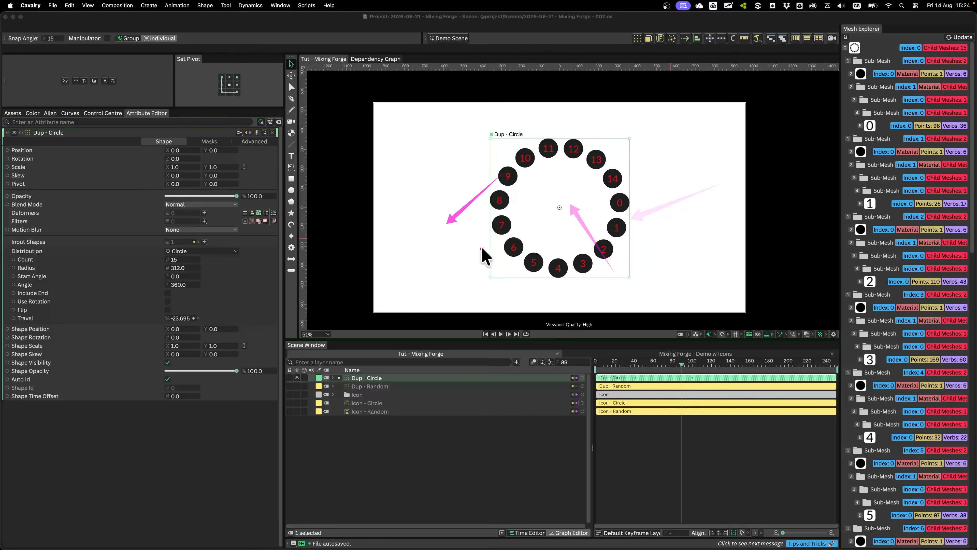
pyautogui.hotkey('ctrl', 'Tab')
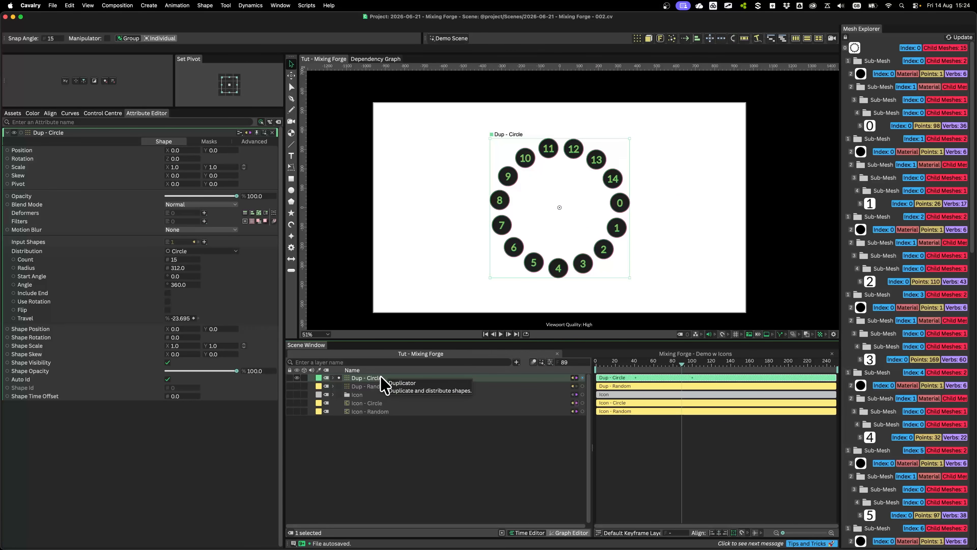
# Create a Forge Dynamics simulation from Dup - Circle and play it from the start of the timeline
pyautogui.click(661, 38)
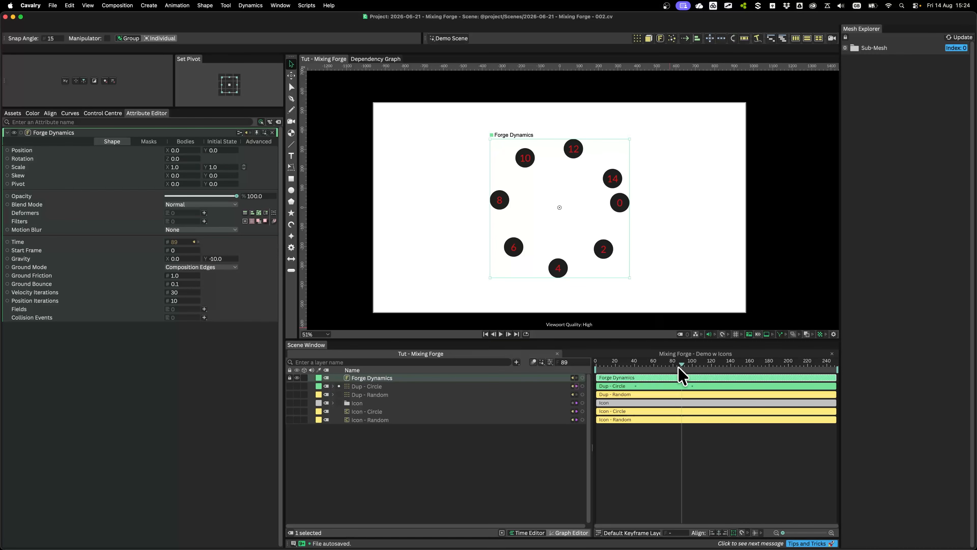
pyautogui.press('space')
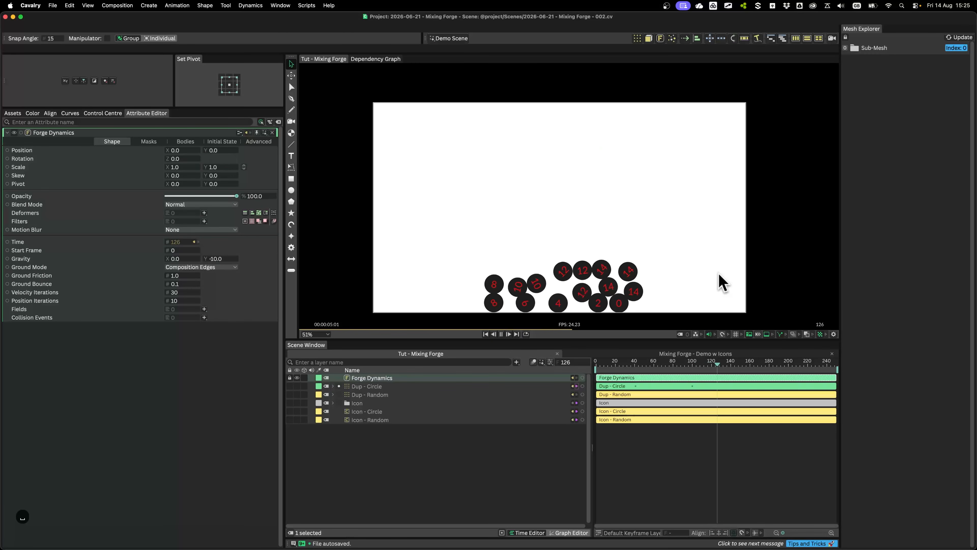
pyautogui.press('space')
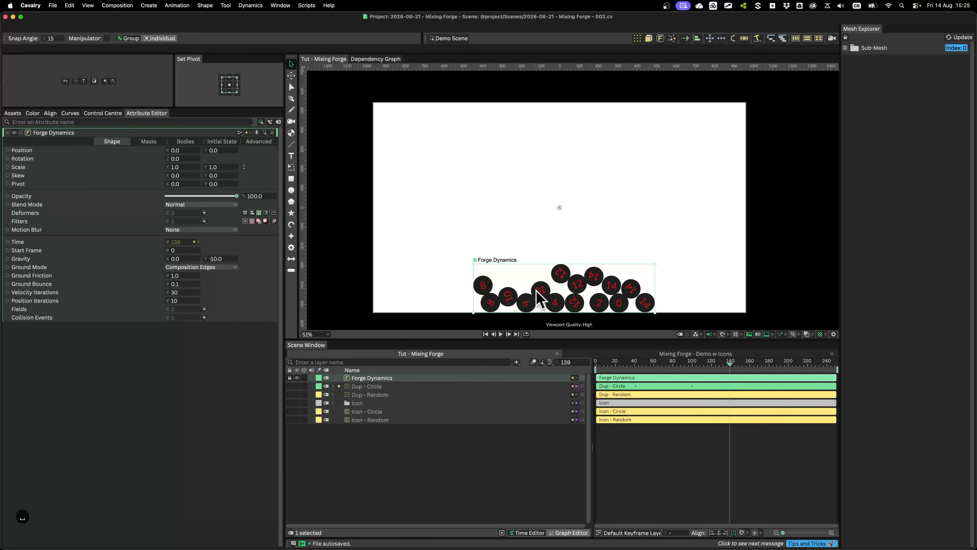
pyautogui.click(599, 364)
pyautogui.press('space')
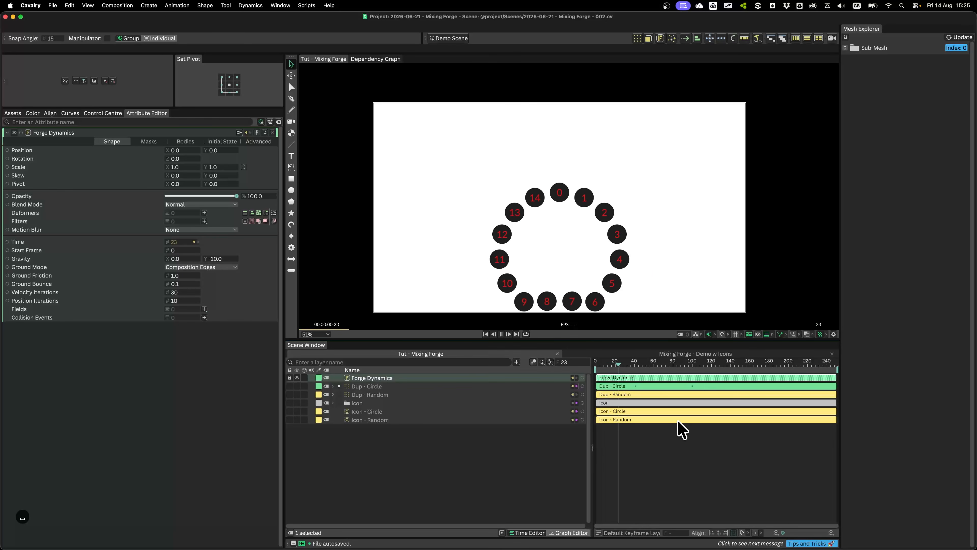
pyautogui.press('space')
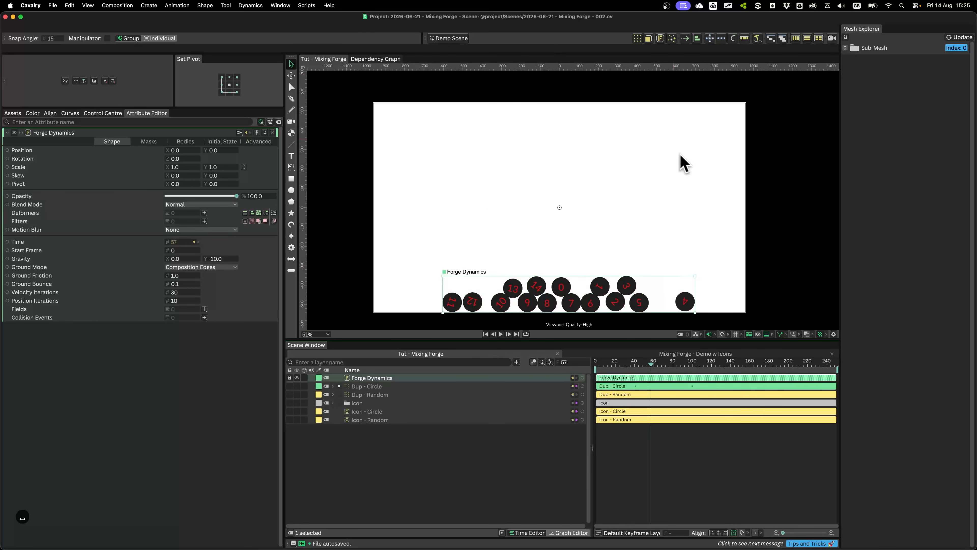
# Set Forge Dynamics' vertical gravity to 0, deselect the layer and keep the full layer list shown
pyautogui.moveTo(660, 367); pyautogui.dragTo(665, 364)
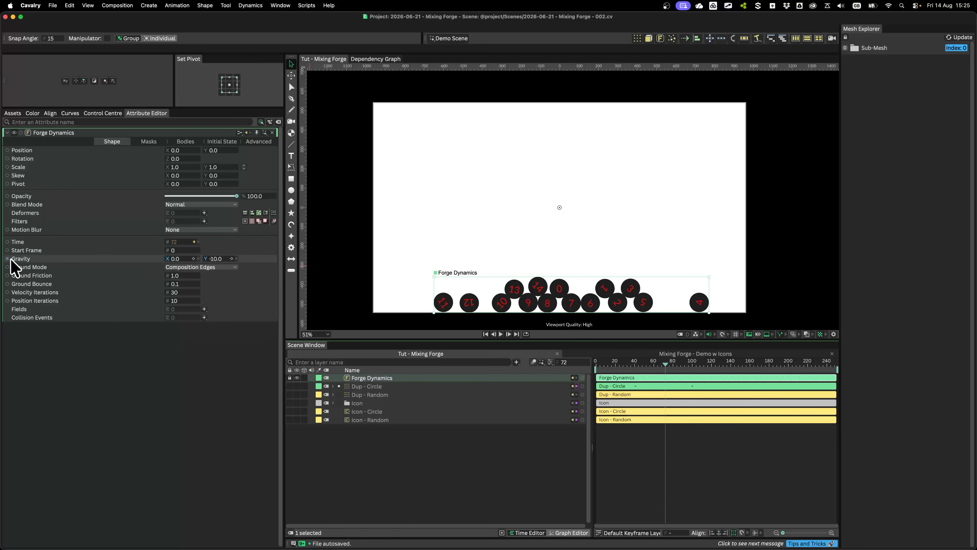
pyautogui.click(207, 258)
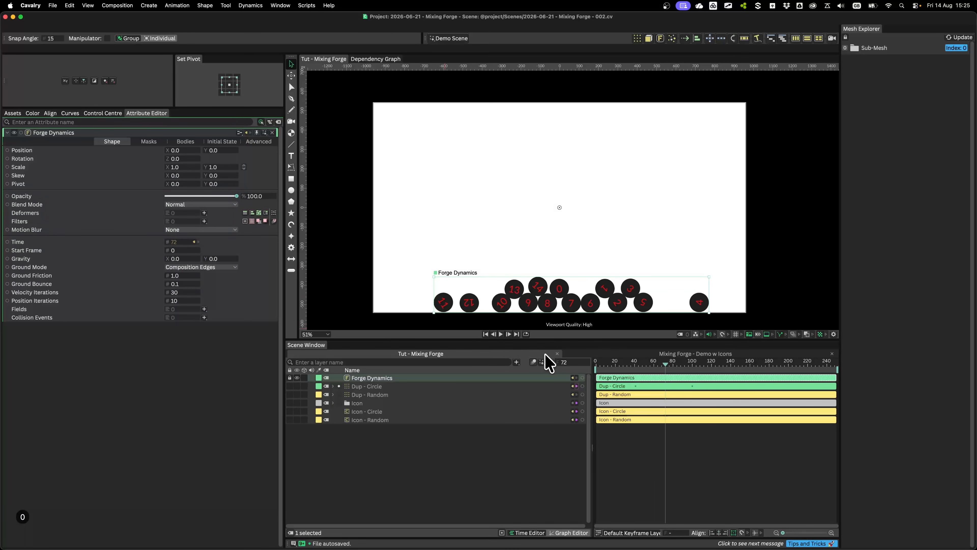
pyautogui.click(502, 531)
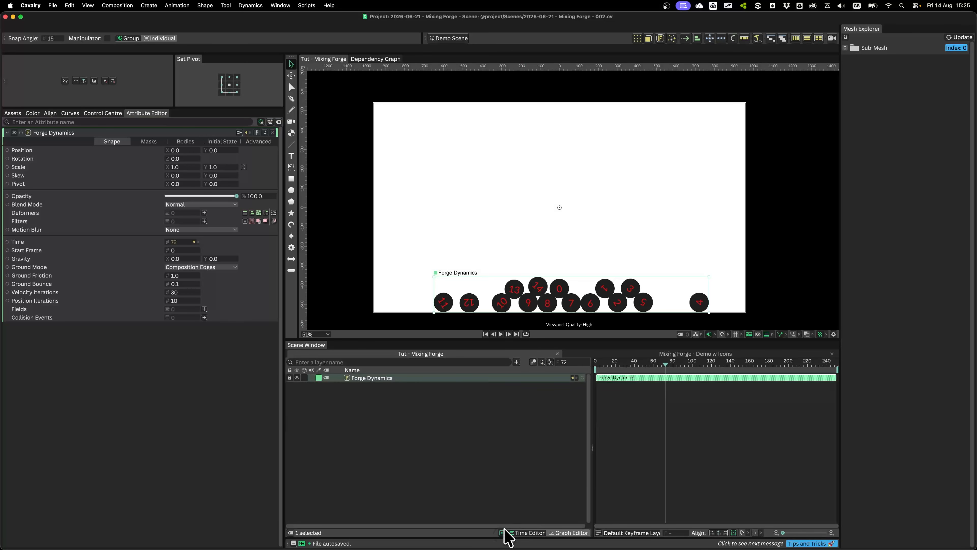
pyautogui.click(551, 509)
pyautogui.click(502, 532)
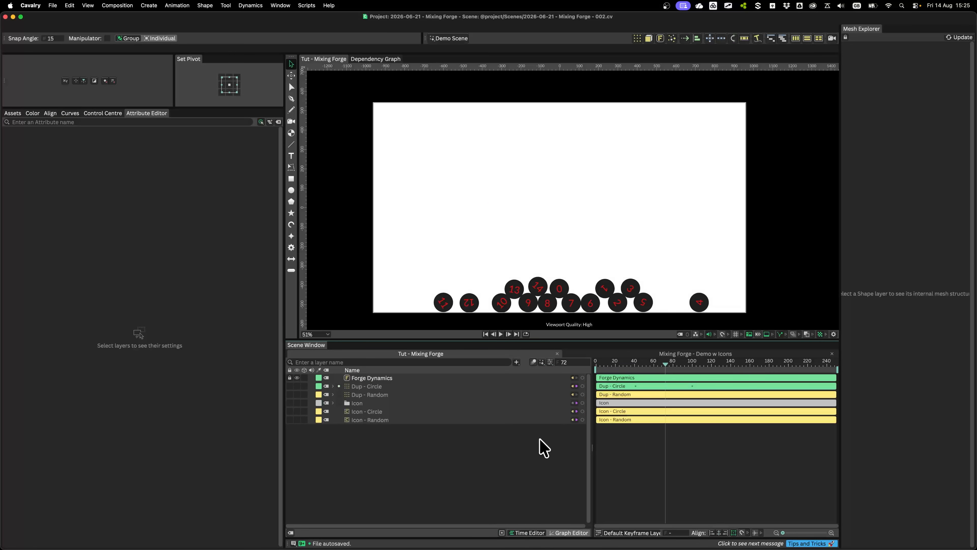
# Filter the layer list to animated attributes and show Dup - Circle's Circle.Travel curve in the Graph Editor
pyautogui.click(502, 532)
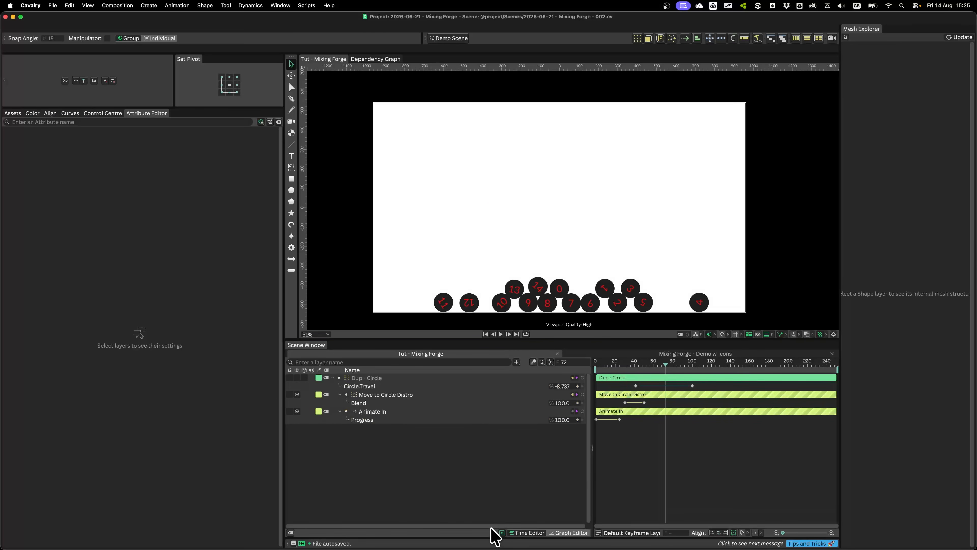
pyautogui.click(669, 363)
pyautogui.moveTo(669, 363); pyautogui.dragTo(670, 364)
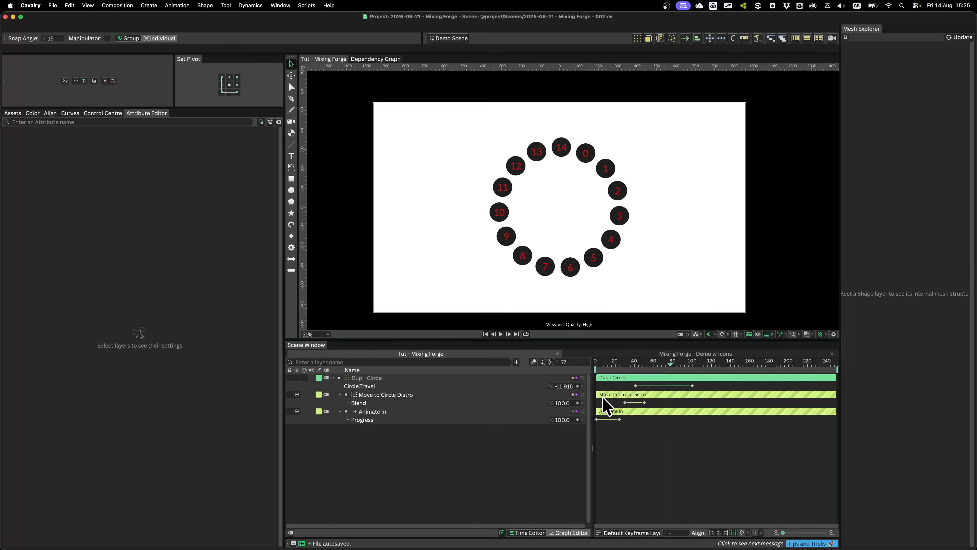
pyautogui.click(432, 386)
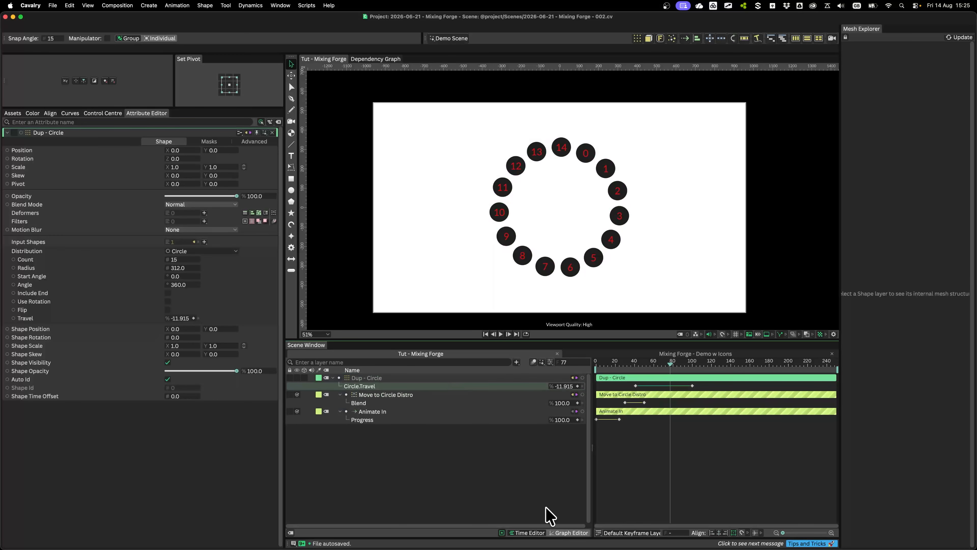
pyautogui.click(562, 531)
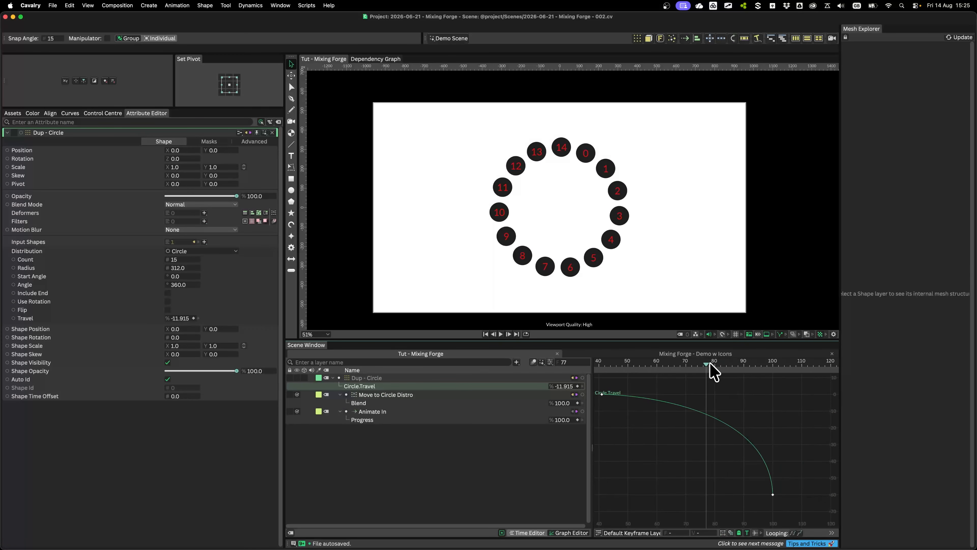
# Add a time marker at frame 90 along the Travel curve and return to the full layer list in the Time Editor
pyautogui.moveTo(709, 364); pyautogui.dragTo(742, 377)
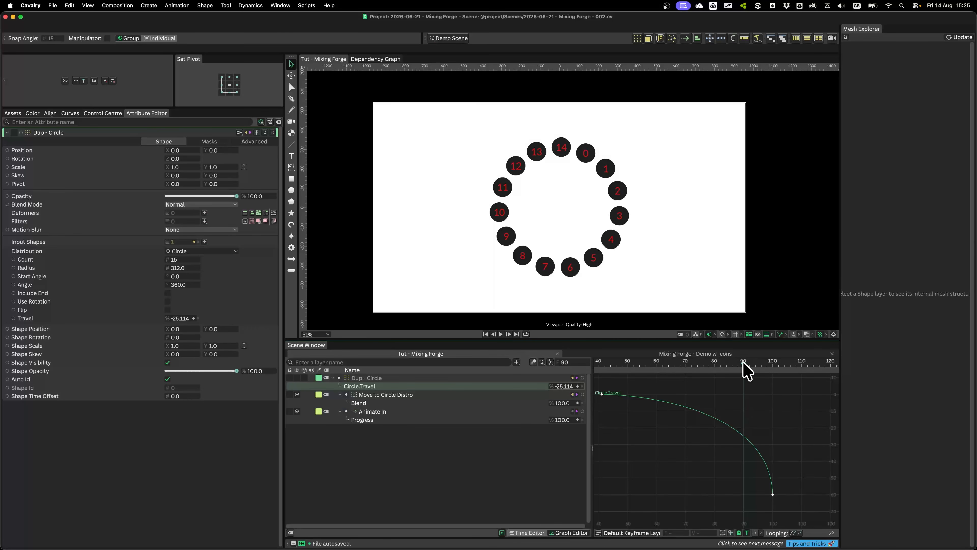
pyautogui.moveTo(744, 363); pyautogui.dragTo(754, 369)
pyautogui.click(744, 363)
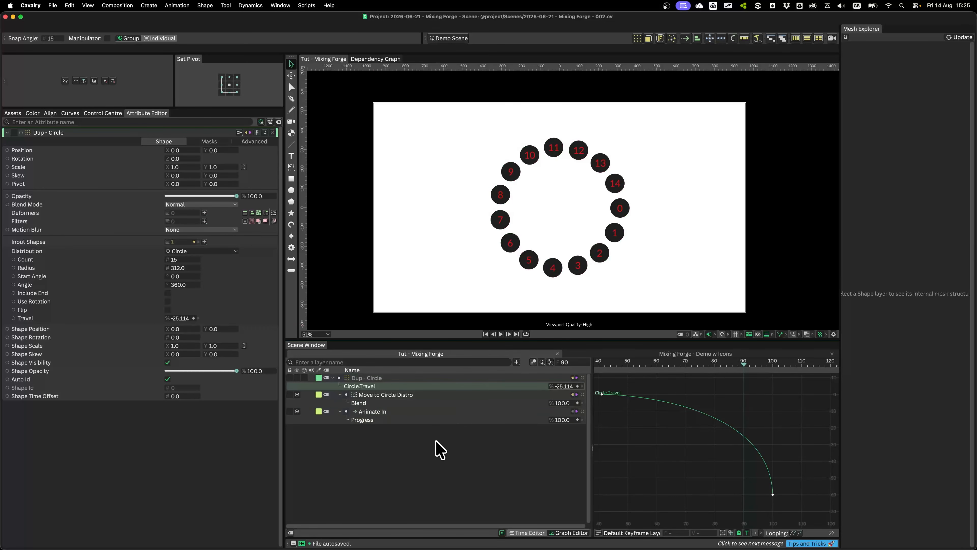
pyautogui.moveTo(763, 406)
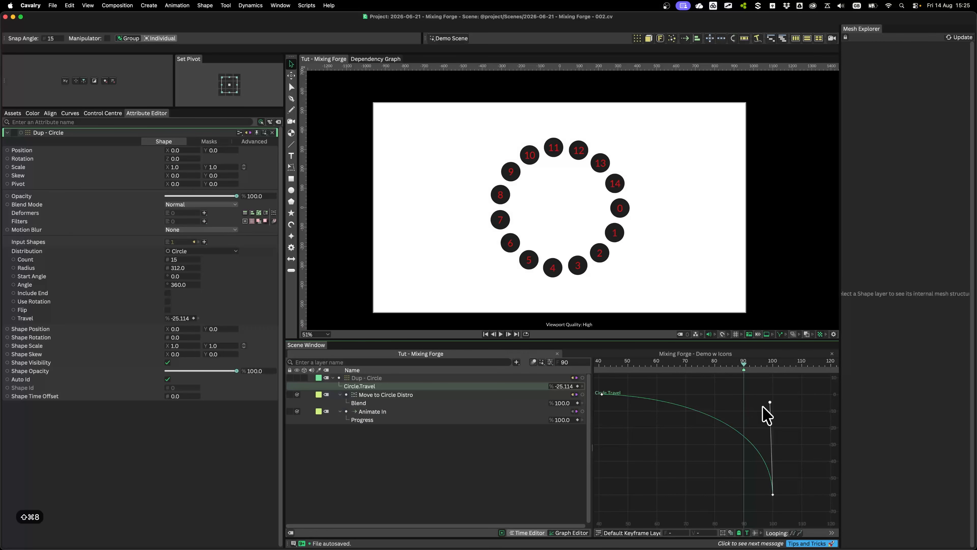
pyautogui.click(767, 362)
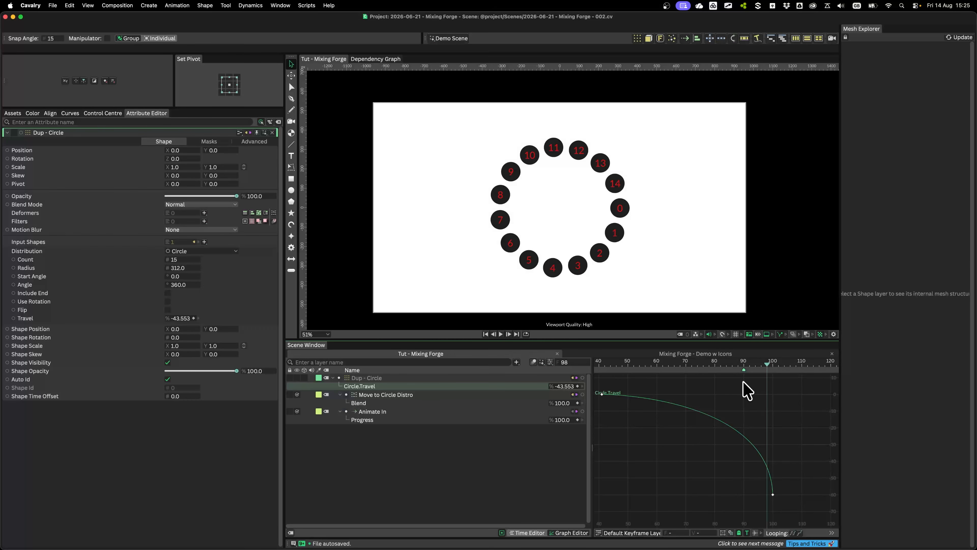
pyautogui.click(528, 531)
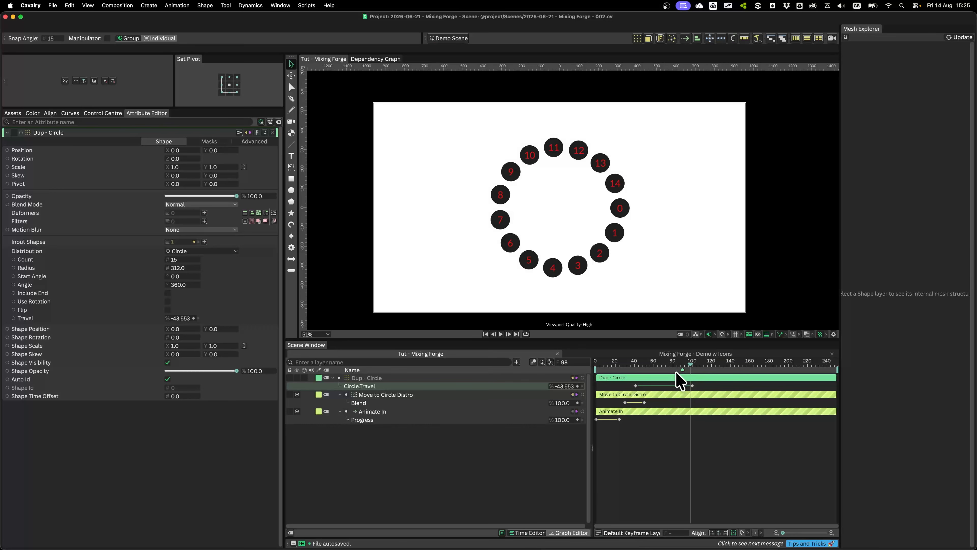
pyautogui.click(462, 464)
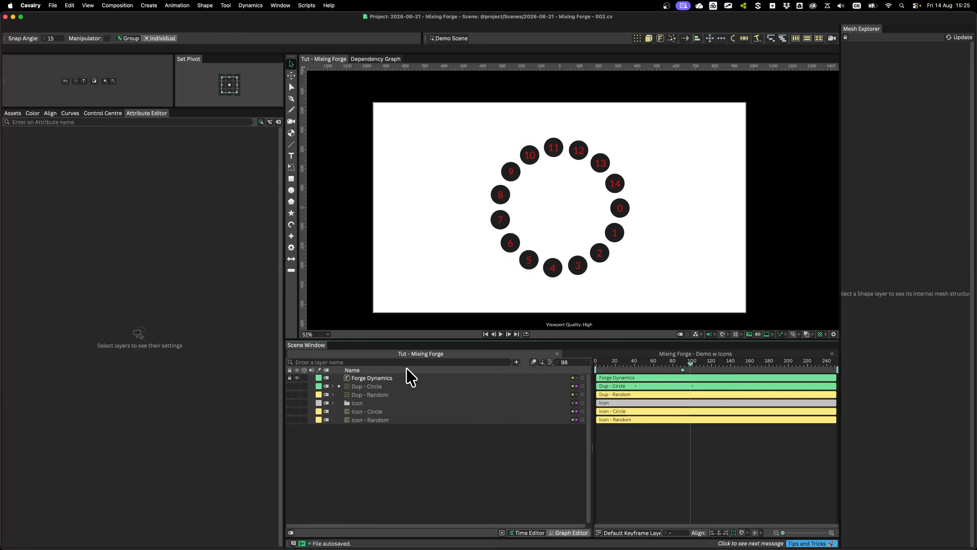
# Trim the start of the Forge Dynamics layer to the time marker at frame 90
pyautogui.click(683, 366)
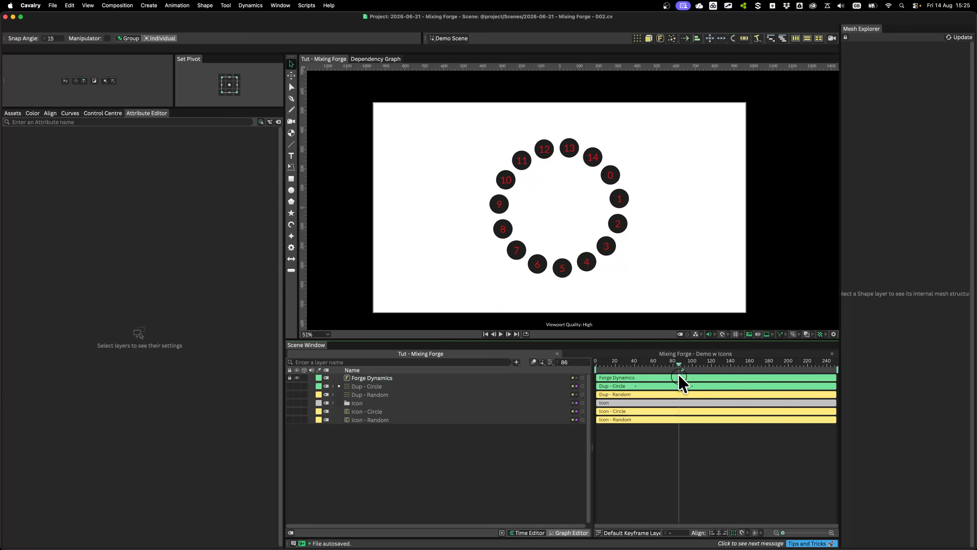
pyautogui.click(677, 376)
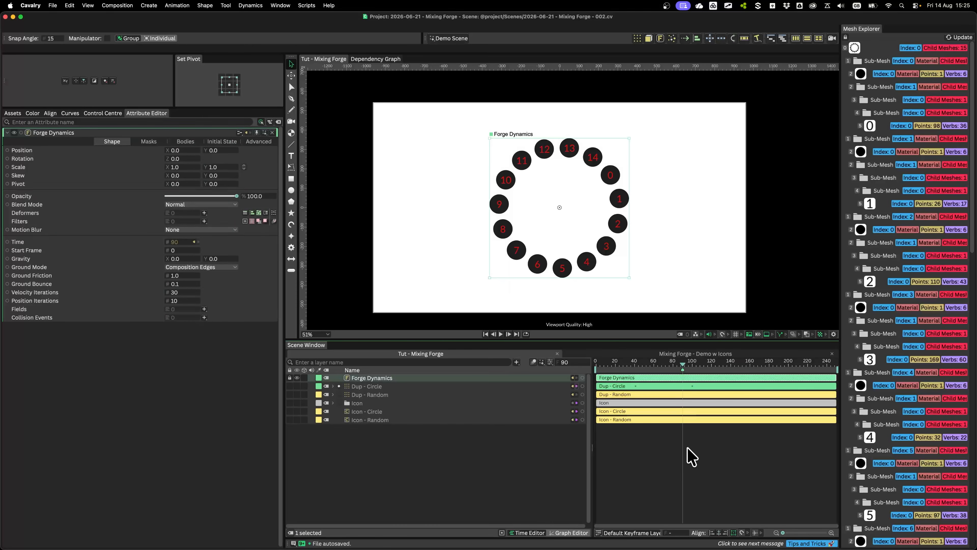
pyautogui.press('[')
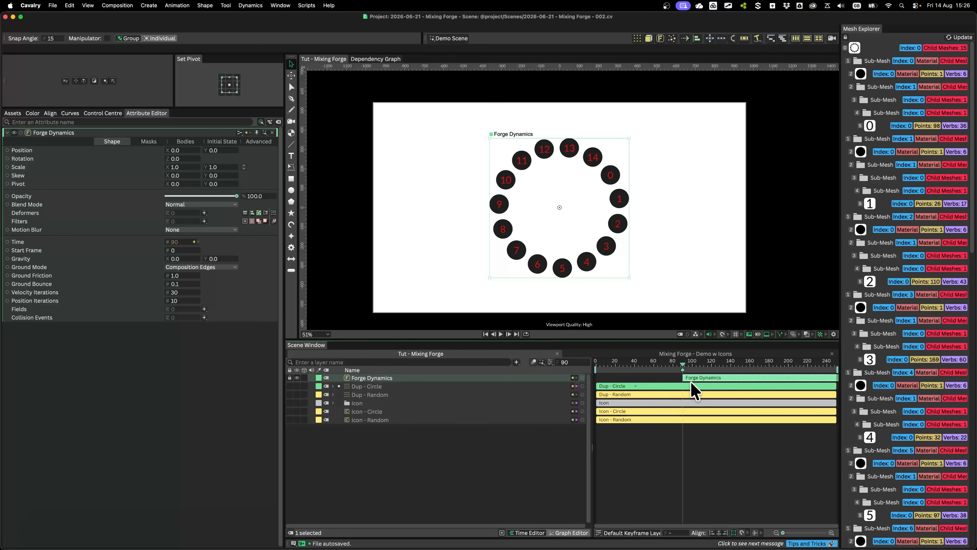
# Play past the trimmed start and connect the frame 90 time marker to Forge Dynamics' Start Frame
pyautogui.press('space')
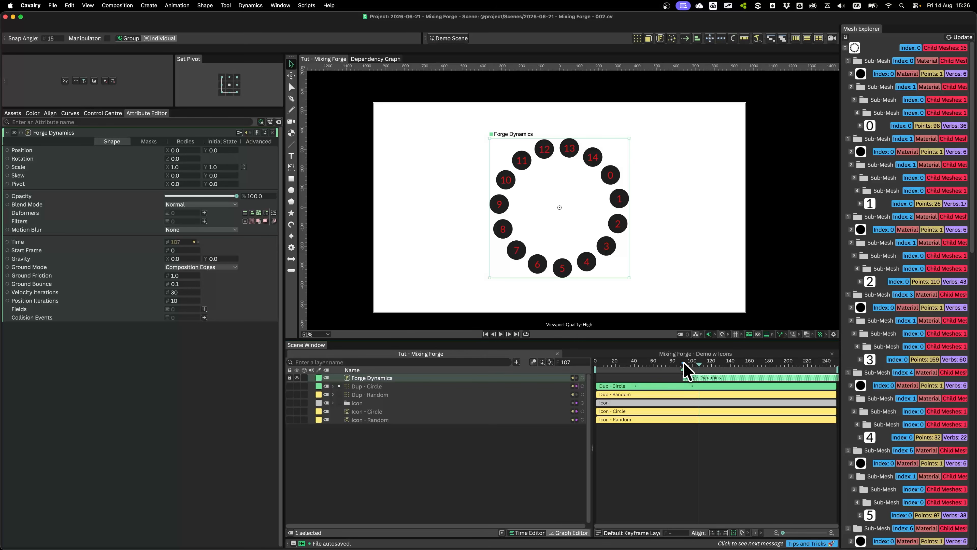
pyautogui.click(669, 372)
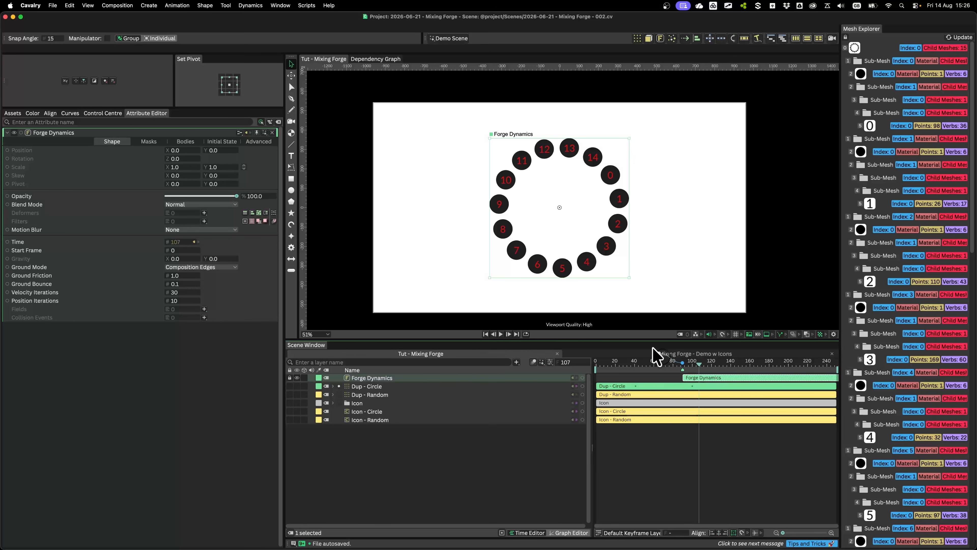
pyautogui.moveTo(653, 348); pyautogui.dragTo(184, 251)
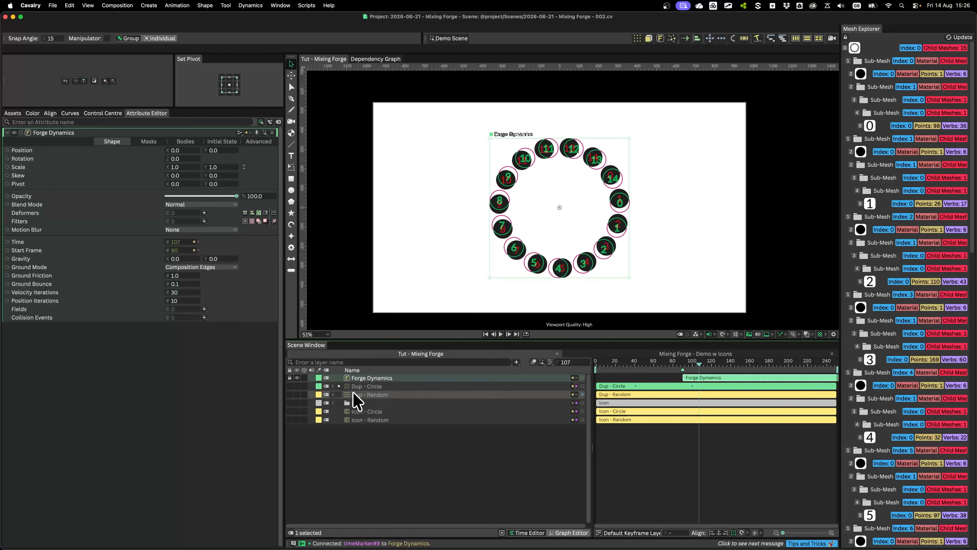
# Show Dup - Circle at the first frame and change the Forge Dynamics layer colour to a light violet
pyautogui.click(296, 386)
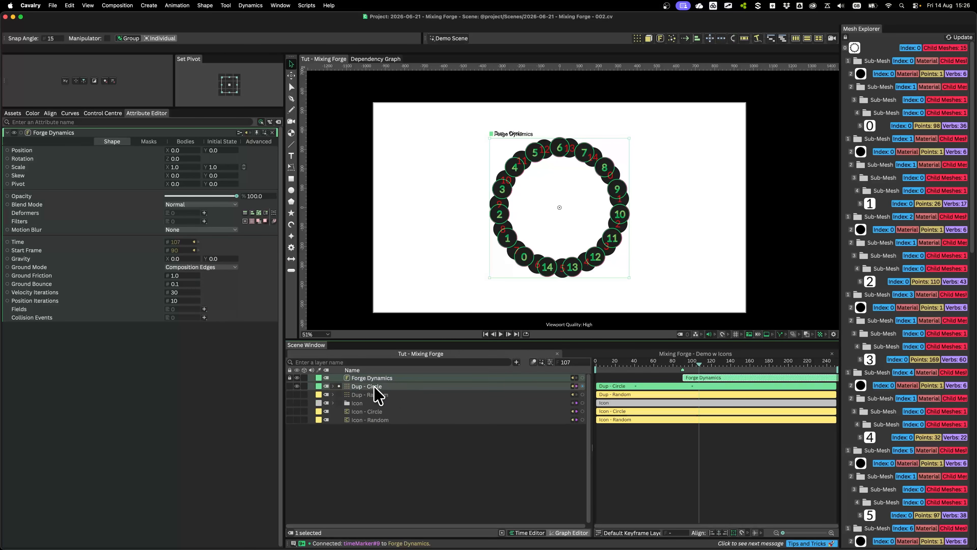
pyautogui.moveTo(640, 364); pyautogui.dragTo(564, 361)
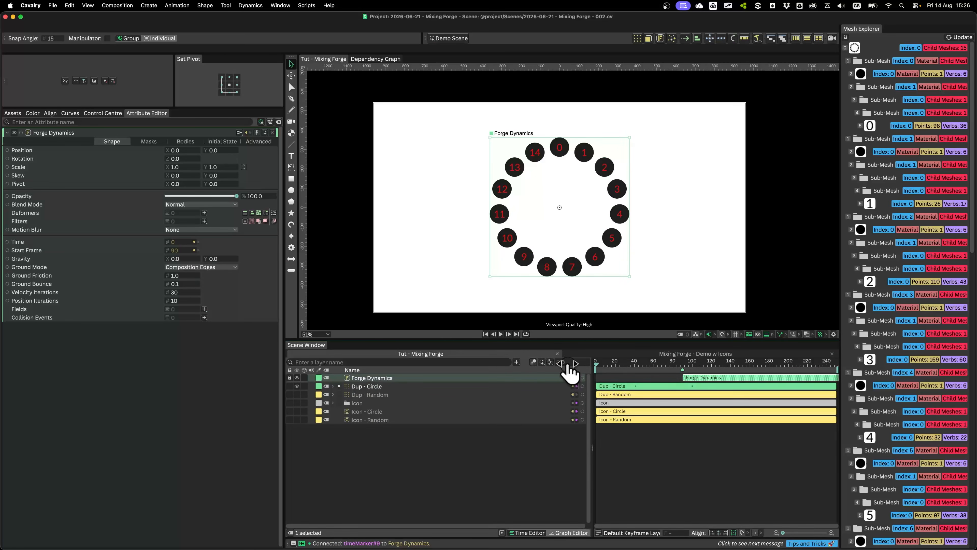
pyautogui.click(320, 378)
pyautogui.click(354, 482)
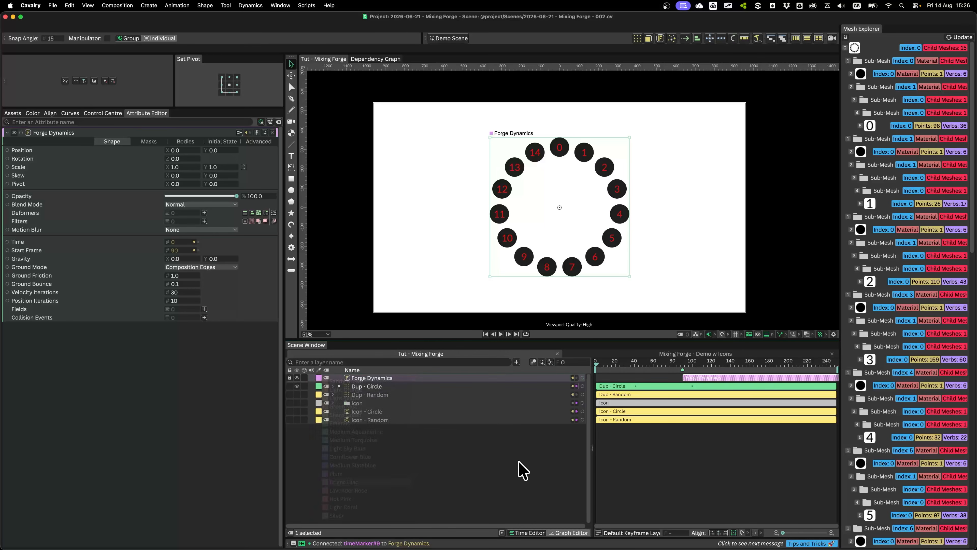
pyautogui.click(628, 437)
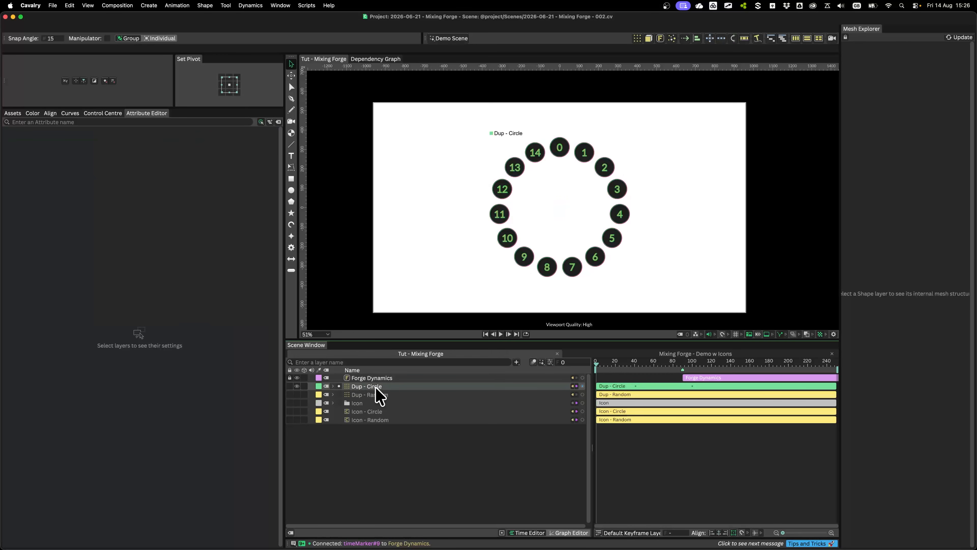
# Play the timeline with Dup - Circle and Forge Dynamics both visible, stop at frame 118 and hide Dup - Circle
pyautogui.click(370, 387)
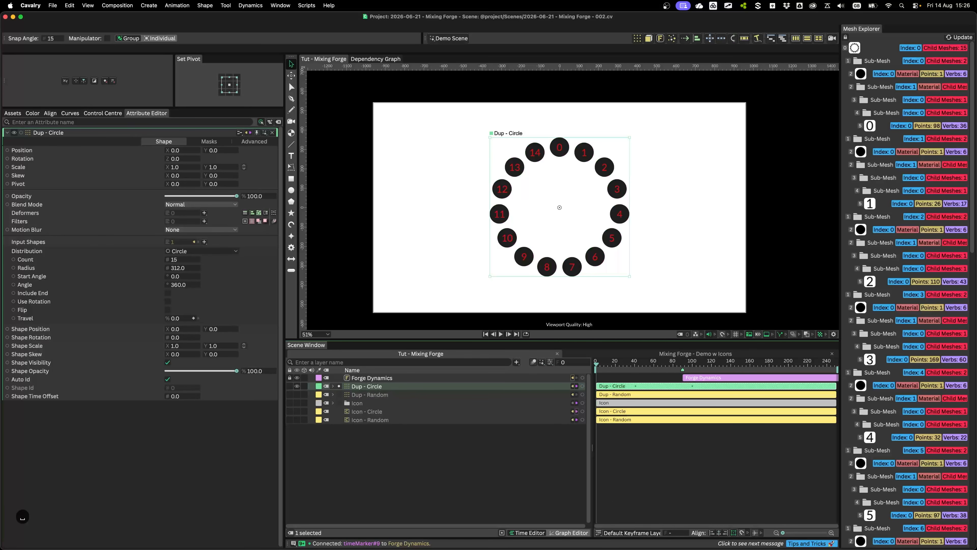
pyautogui.press('space')
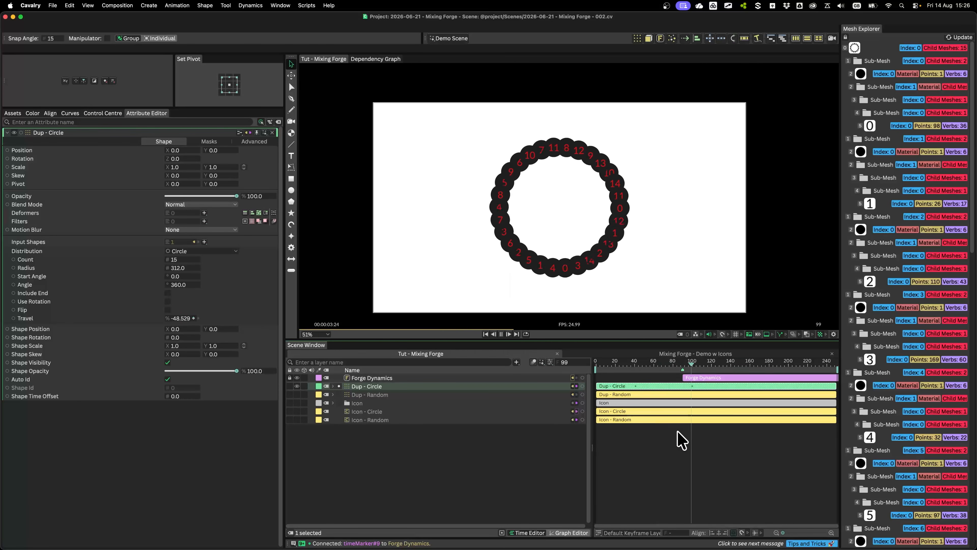
pyautogui.press('space')
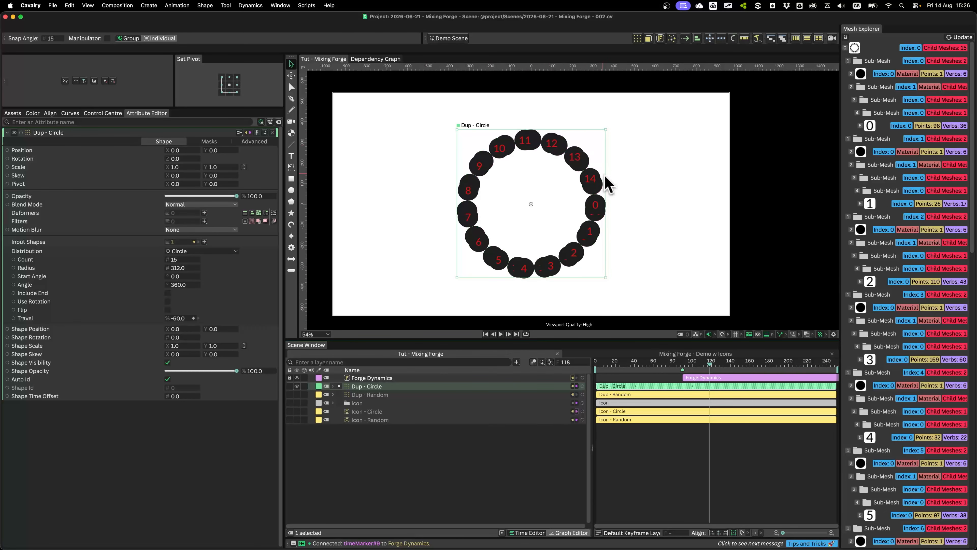
pyautogui.click(297, 386)
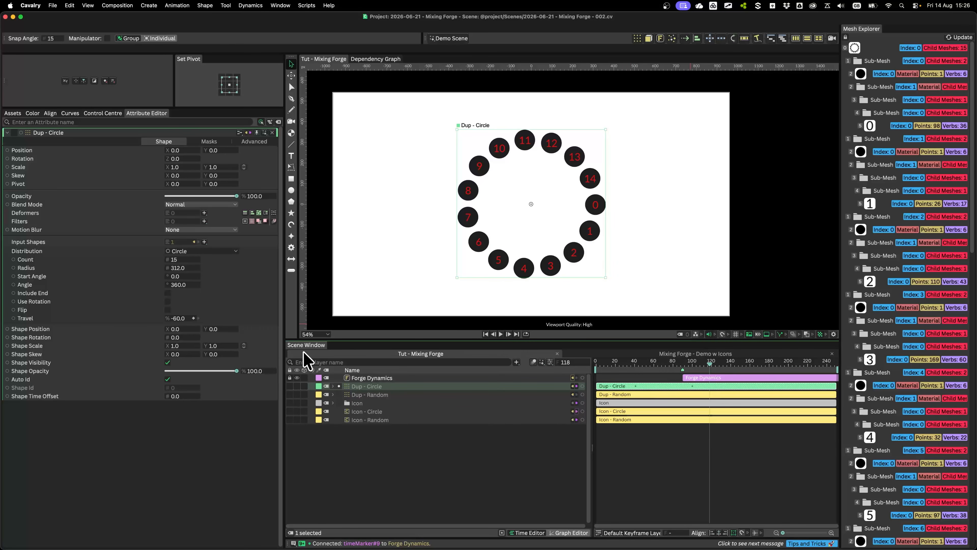
# Add a Vortex Field to Forge Dynamics, nest it under that layer and clear the selection
pyautogui.click(360, 379)
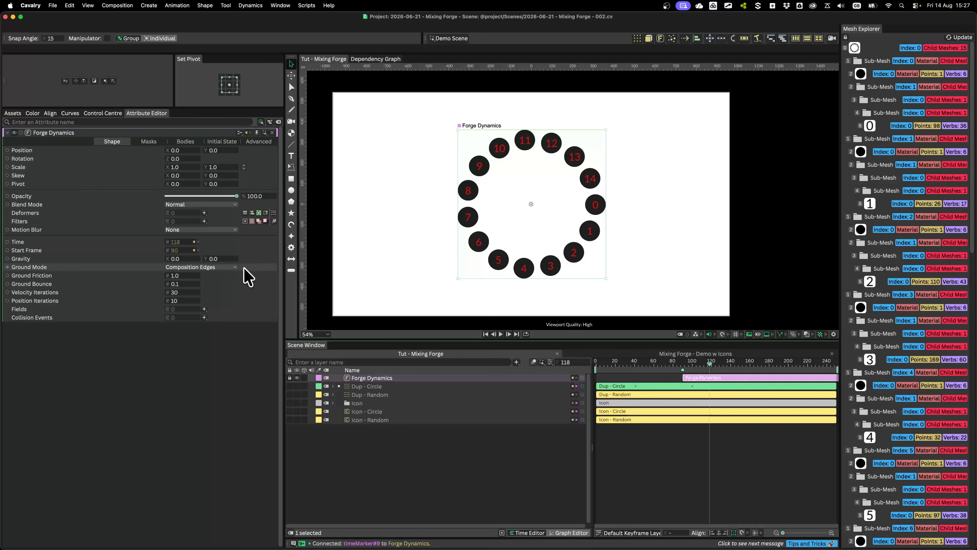
pyautogui.click(204, 309)
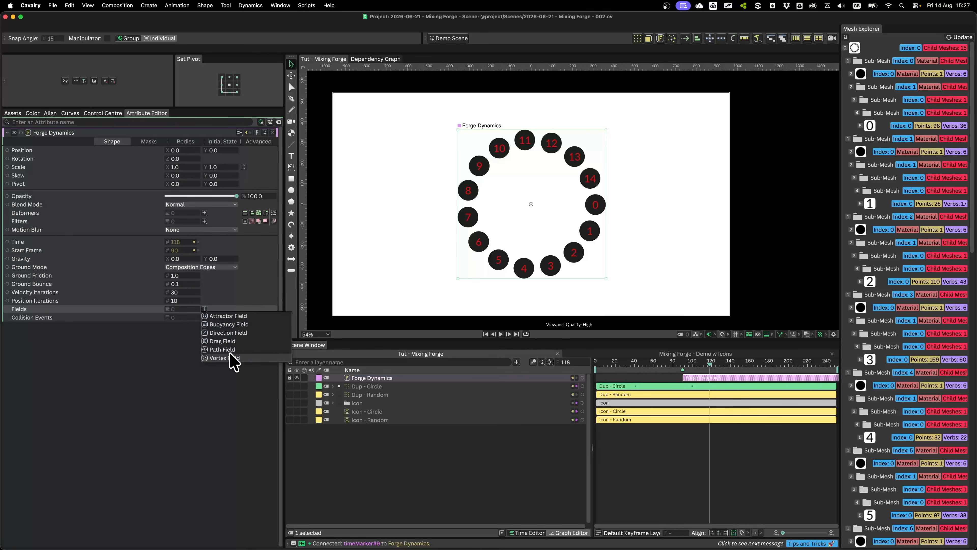
pyautogui.click(226, 357)
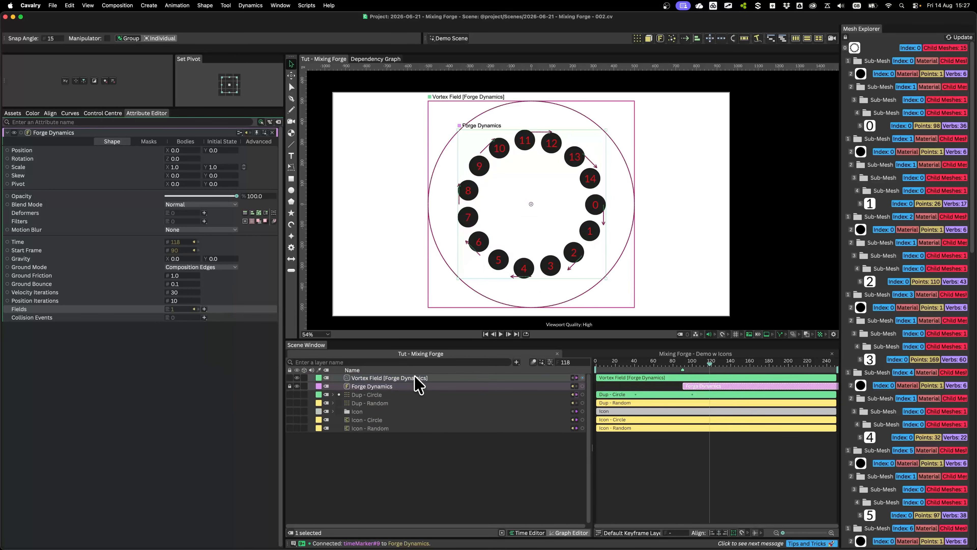
pyautogui.click(558, 225)
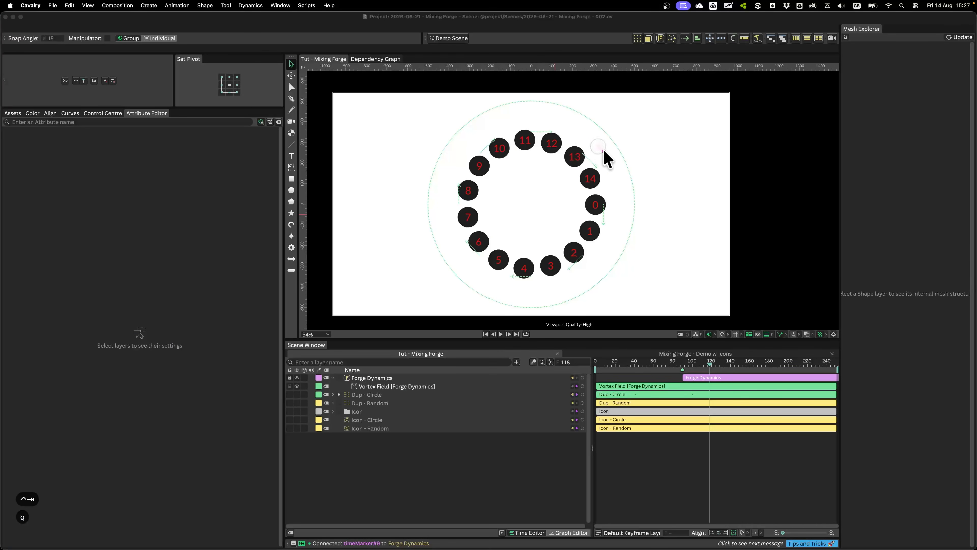
pyautogui.moveTo(599, 146)
pyautogui.mouseDown()
pyautogui.moveTo(584, 281)
pyautogui.moveTo(481, 297)
pyautogui.mouseUp()
pyautogui.moveTo(423, 284); pyautogui.dragTo(378, 140)
pyautogui.moveTo(434, 166)
pyautogui.mouseDown()
pyautogui.moveTo(605, 116)
pyautogui.moveTo(638, 256)
pyautogui.mouseUp()
pyautogui.moveTo(550, 237); pyautogui.dragTo(420, 273)
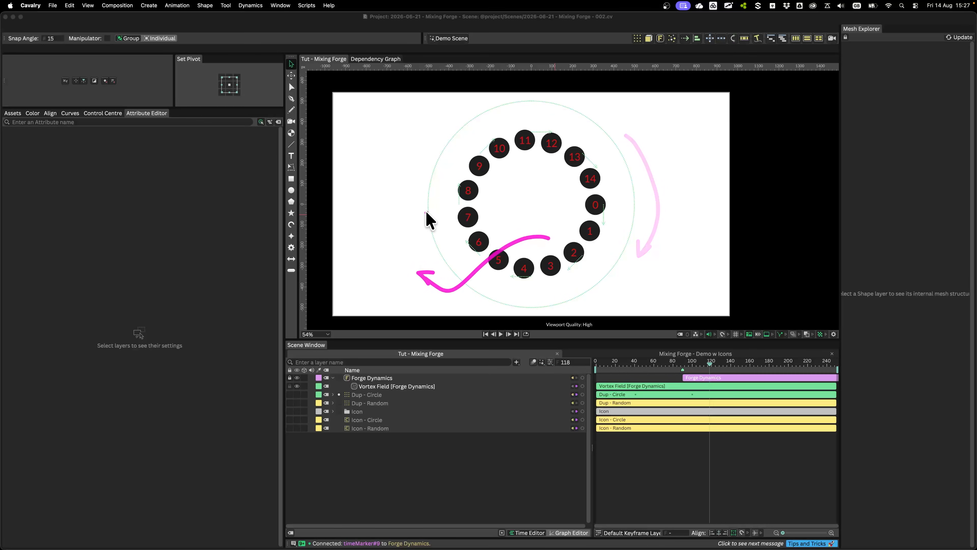
pyautogui.moveTo(426, 212); pyautogui.dragTo(349, 154)
pyautogui.moveTo(375, 235); pyautogui.dragTo(456, 247)
pyautogui.moveTo(713, 184)
pyautogui.mouseDown()
pyautogui.moveTo(669, 162)
pyautogui.moveTo(595, 222)
pyautogui.mouseUp()
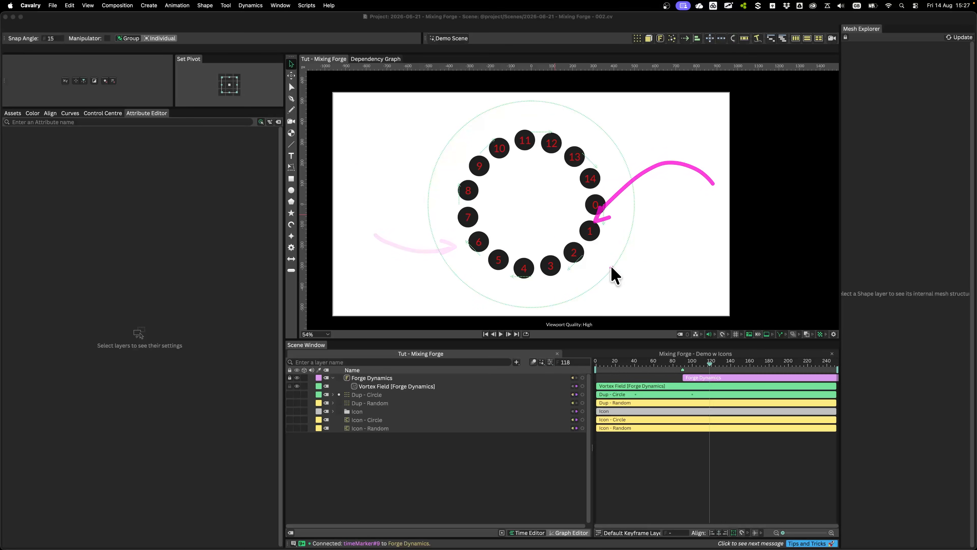
# Drive the Vortex Field's noise Maximum from its Minimum with the sign inverted so it gives 10.0
pyautogui.click(379, 386)
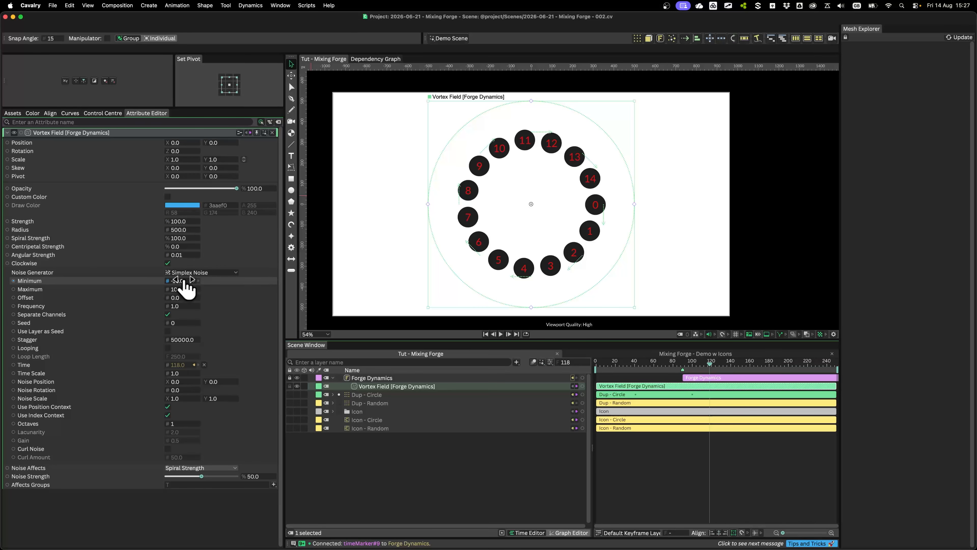
pyautogui.moveTo(169, 281); pyautogui.dragTo(211, 255)
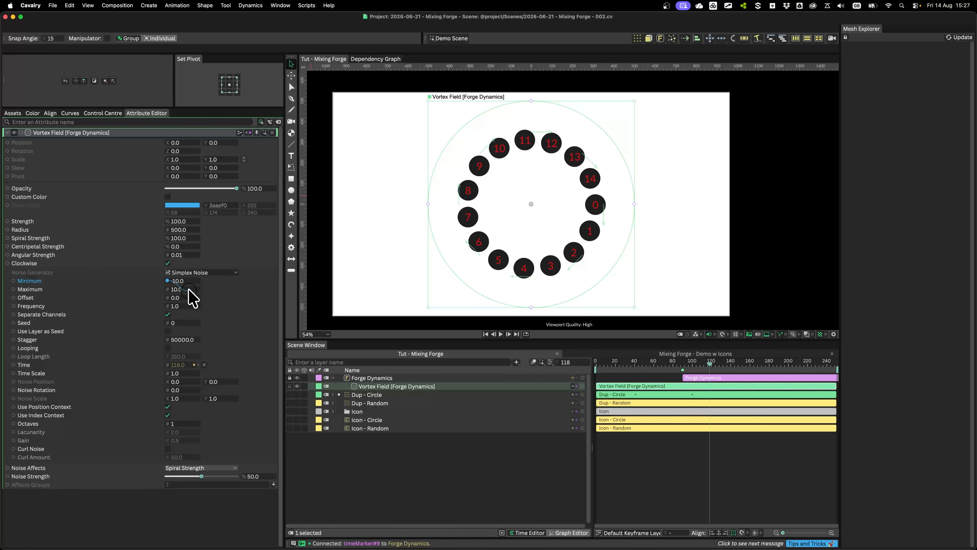
pyautogui.moveTo(189, 290); pyautogui.dragTo(157, 292)
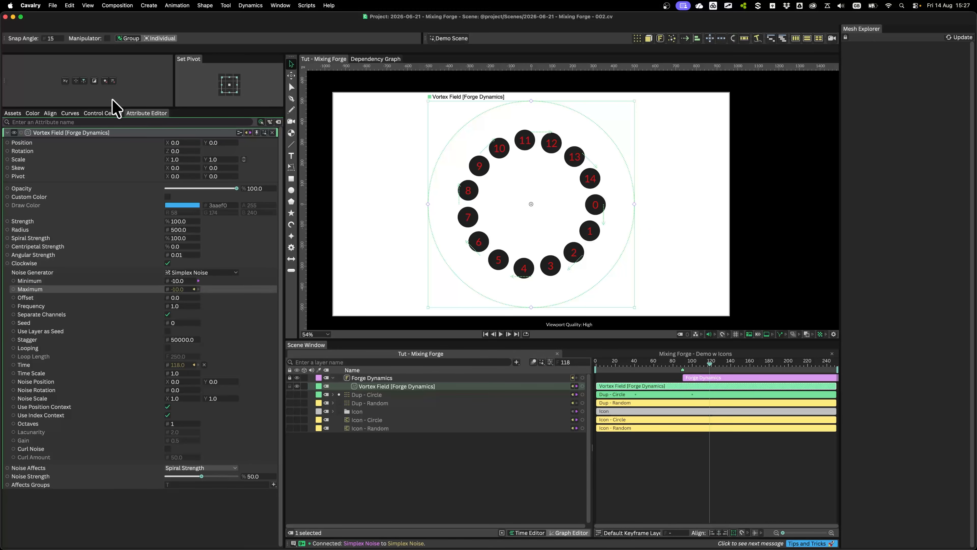
pyautogui.click(96, 82)
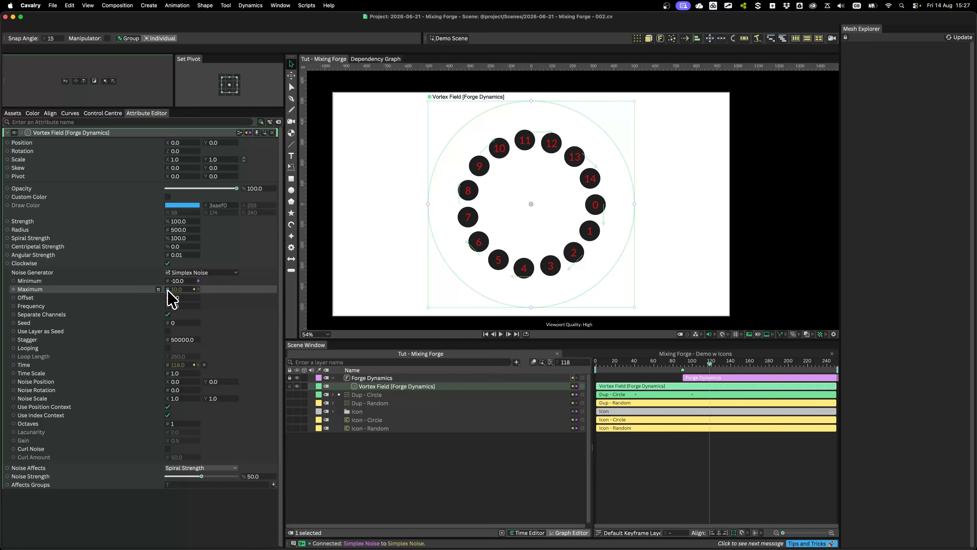
pyautogui.click(158, 290)
pyautogui.click(157, 290)
pyautogui.click(173, 332)
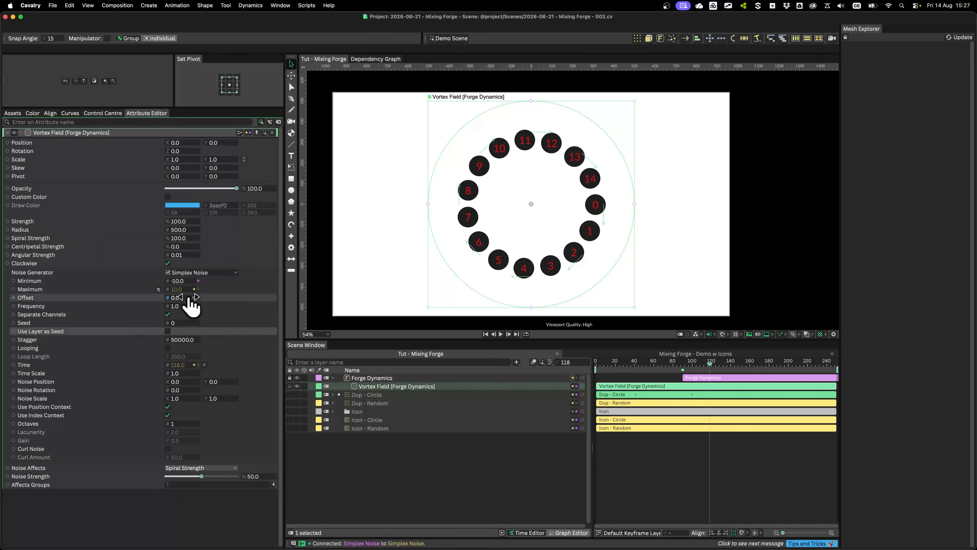
# Set the Vortex Field's noise Minimum to 500 and raise its Noise Strength to 100
pyautogui.click(178, 281)
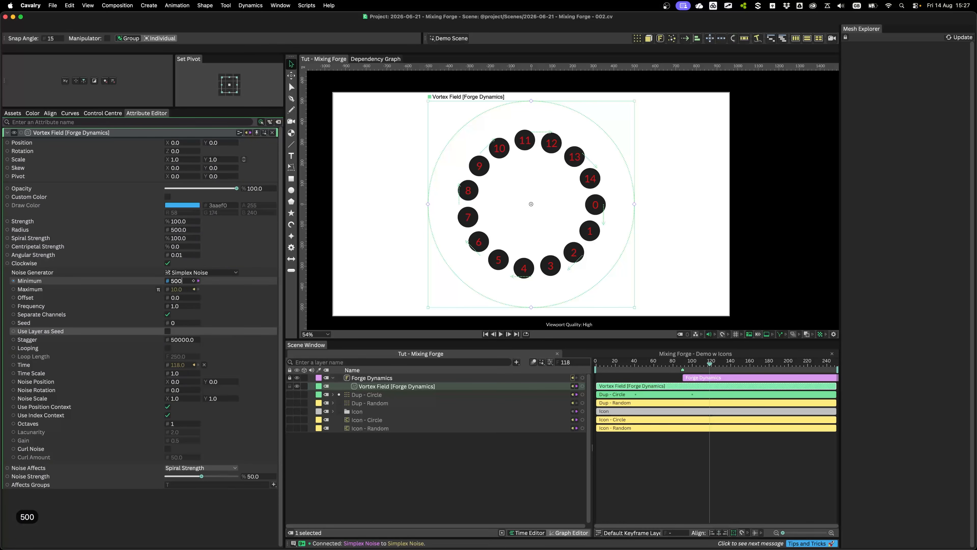
pyautogui.click(58, 476)
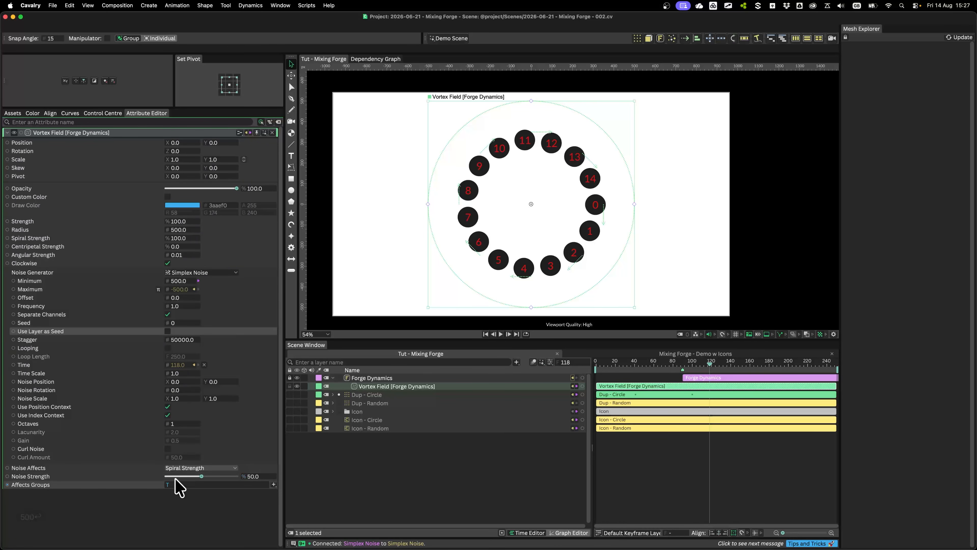
pyautogui.moveTo(201, 476); pyautogui.dragTo(257, 480)
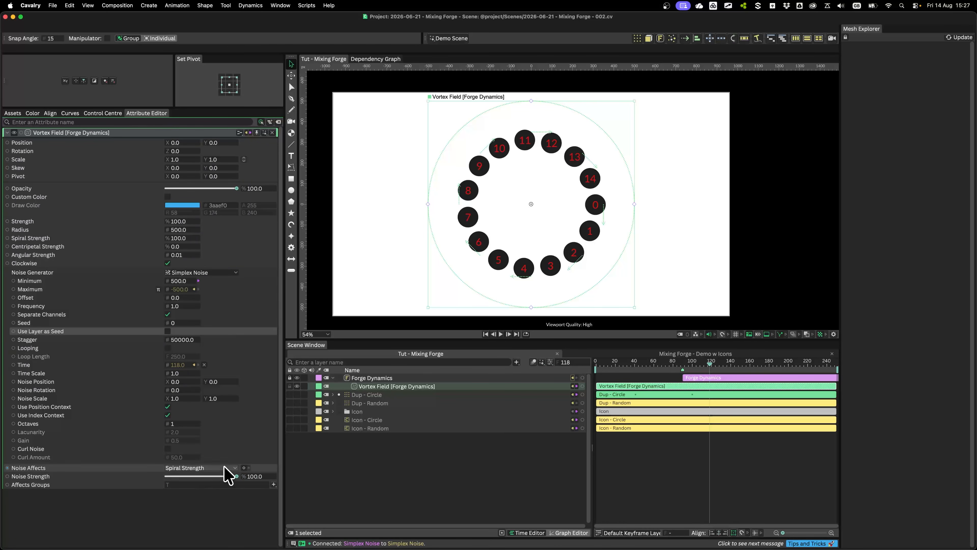
# Play the simulation from frame 84 to check the stronger vortex noise, stopping at frame 187
pyautogui.click(675, 364)
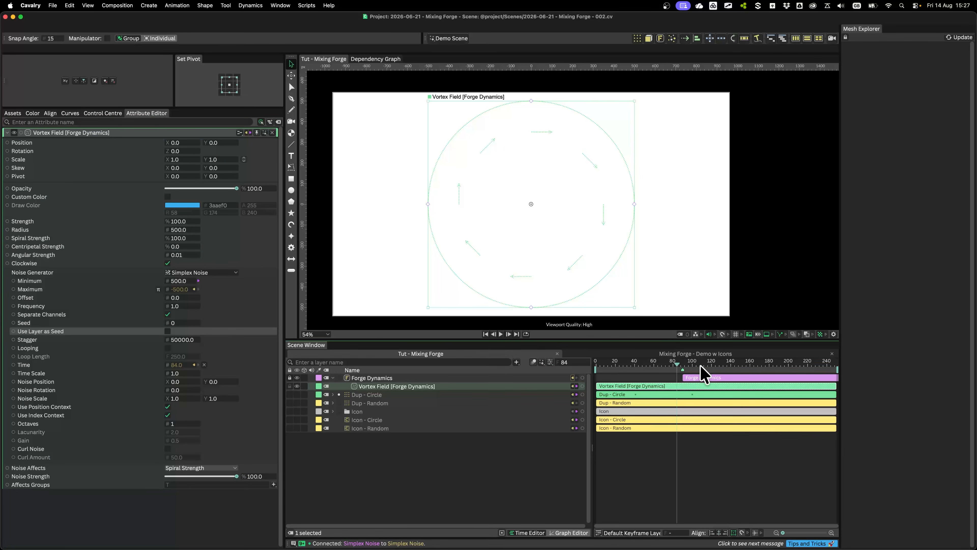
pyautogui.press('space')
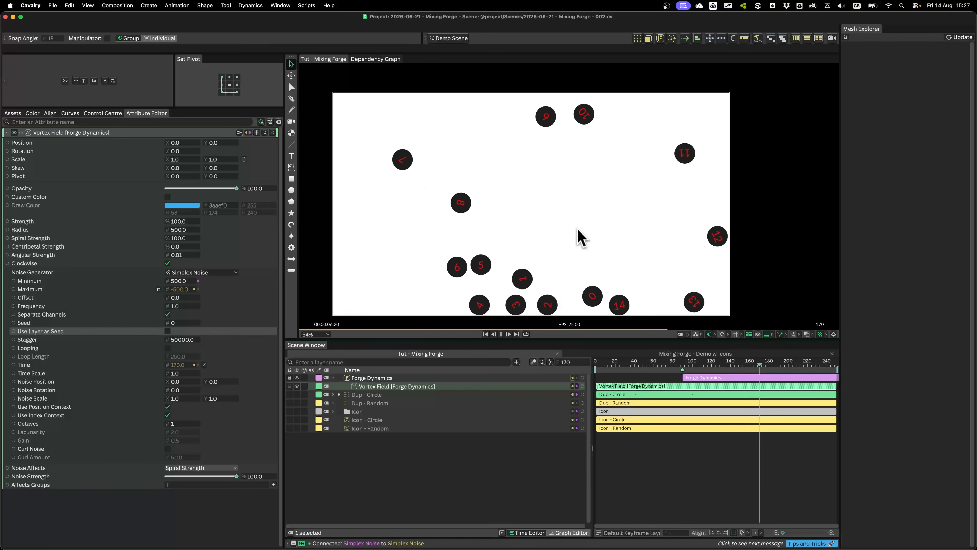
pyautogui.press('space')
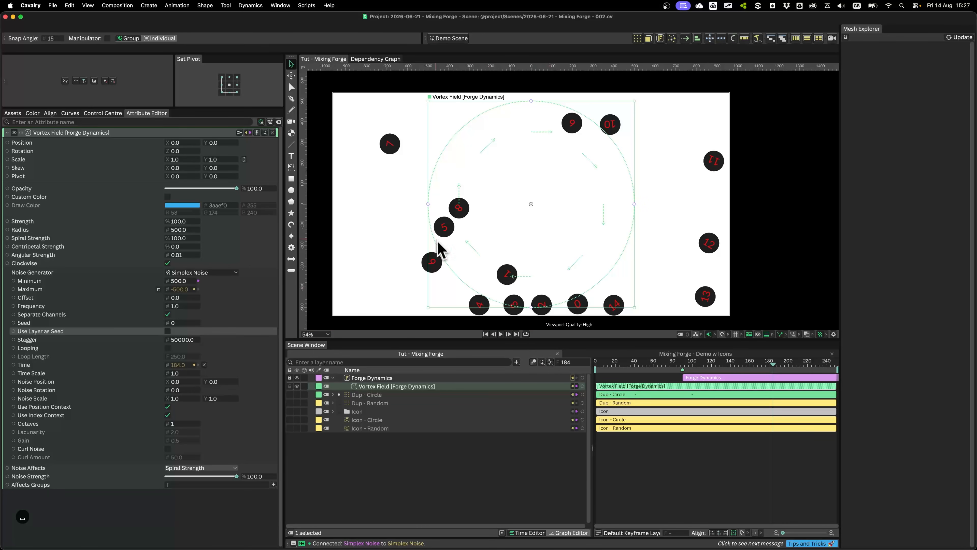
pyautogui.press('space')
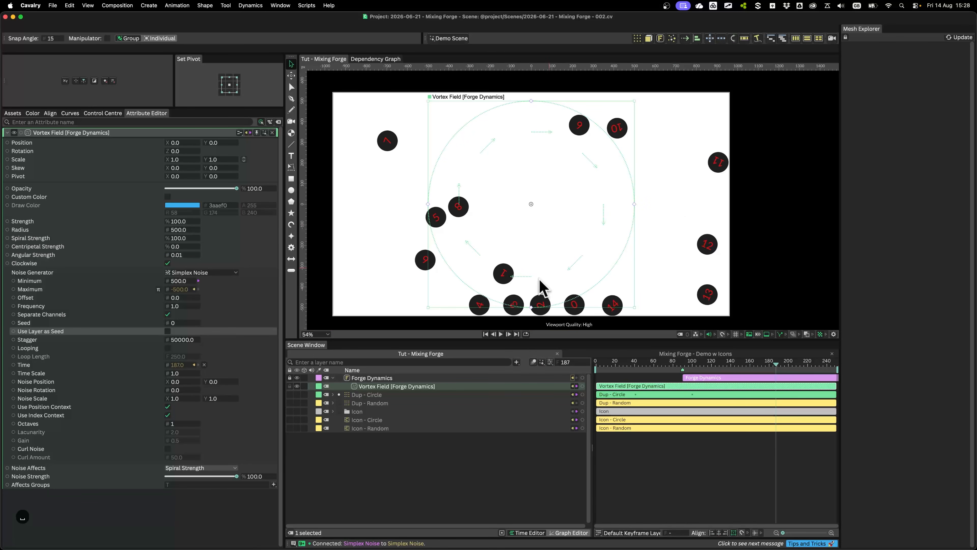
# Inspect the Dup - Circle body settings in Forge Dynamics, including its Density, and close them without changes
pyautogui.click(375, 380)
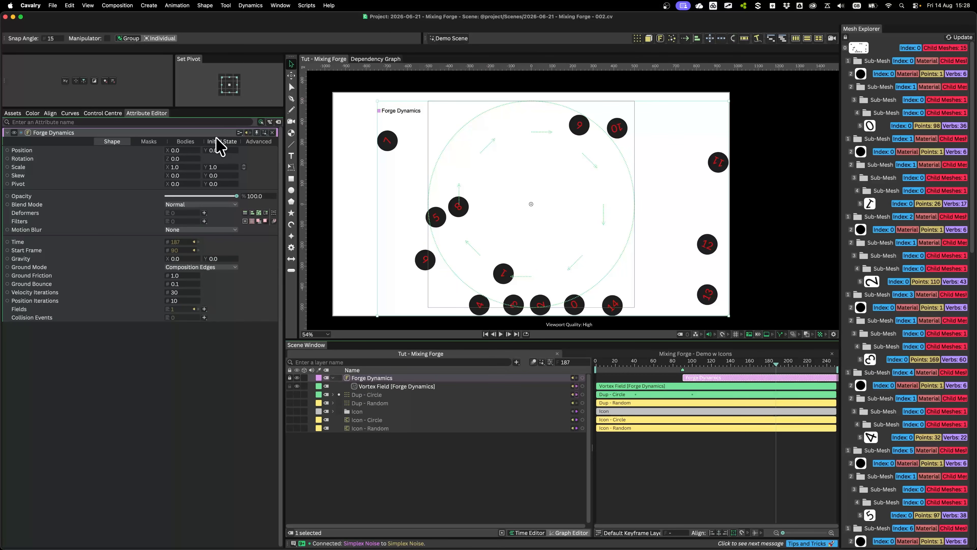
pyautogui.click(371, 386)
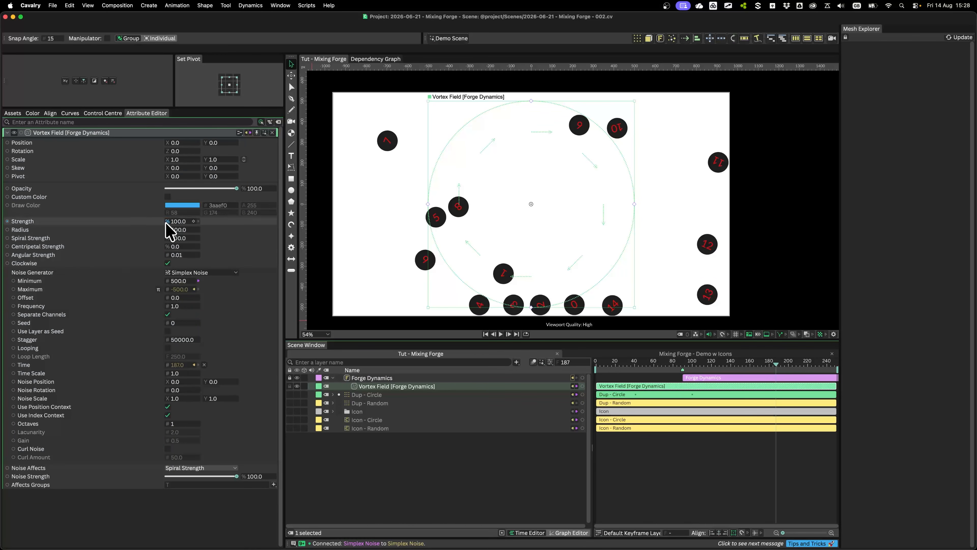
pyautogui.click(394, 379)
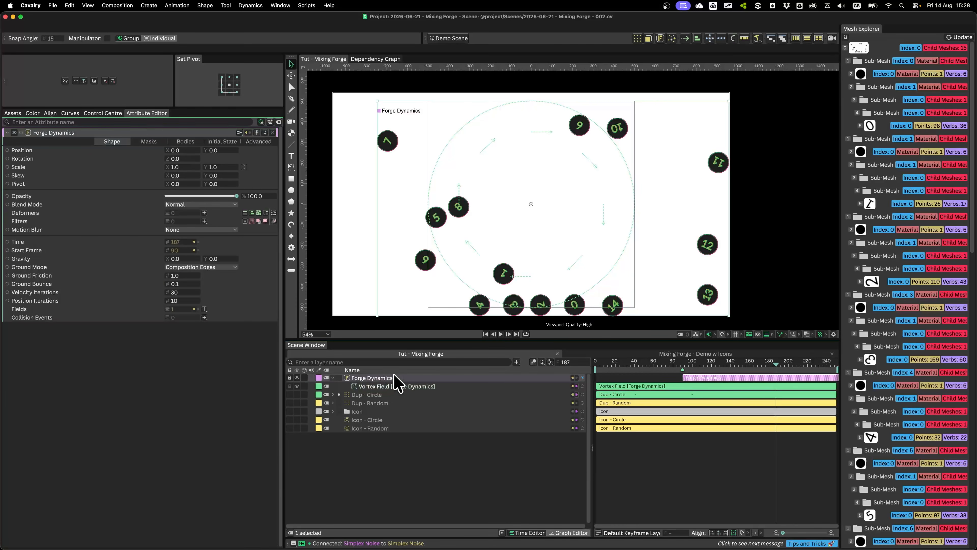
pyautogui.click(186, 142)
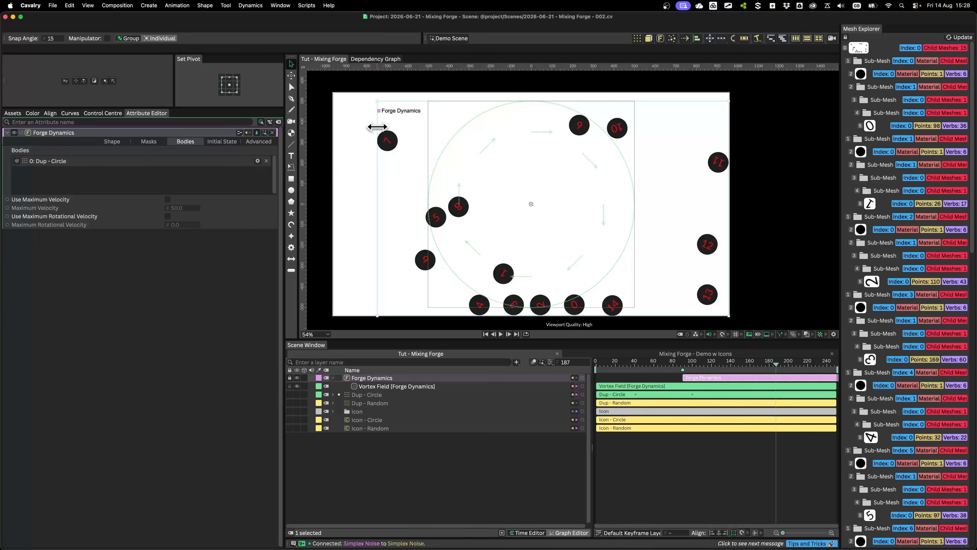
pyautogui.click(258, 161)
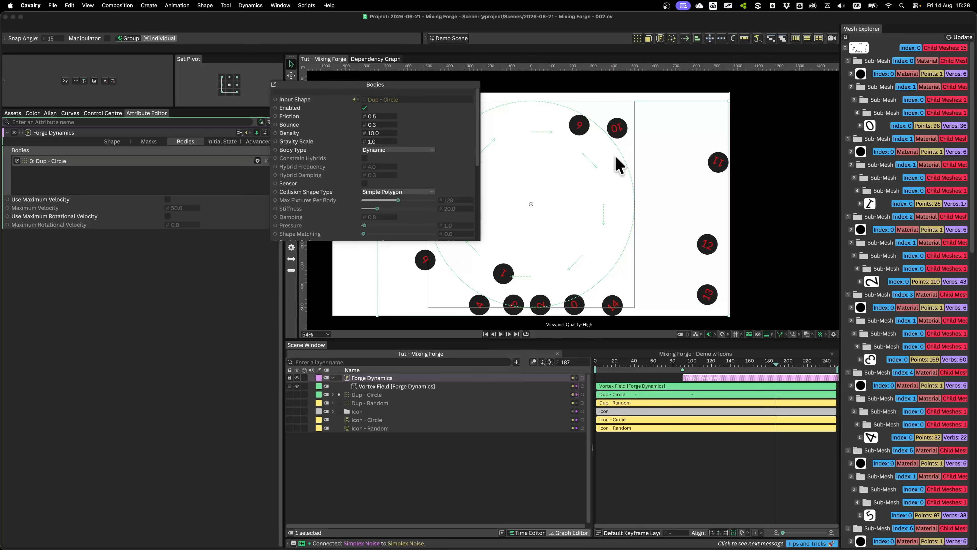
pyautogui.click(375, 132)
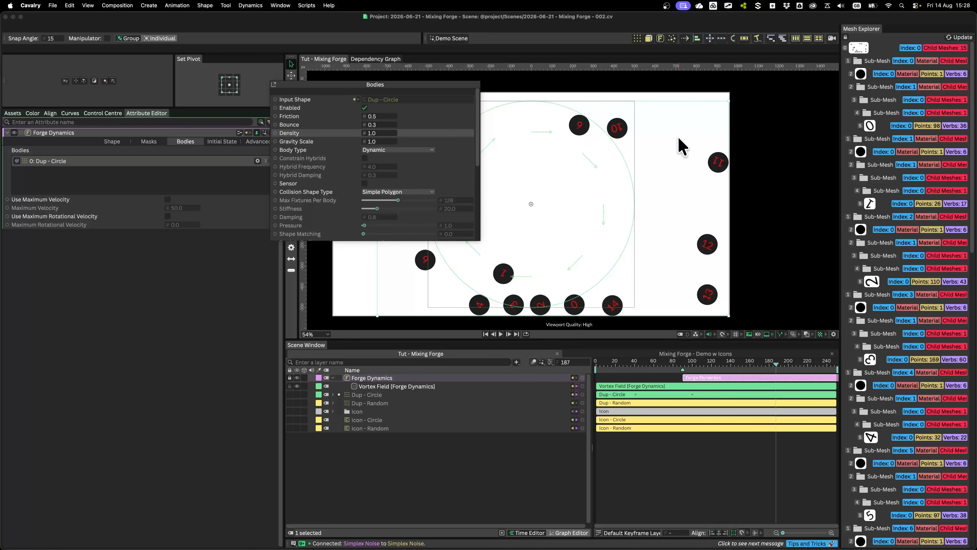
pyautogui.click(160, 273)
# Replay the simulation from frame 76, and set the Vortex Field's Radius to 840 and Centripetal Strength to 29
pyautogui.moveTo(644, 363); pyautogui.dragTo(668, 362)
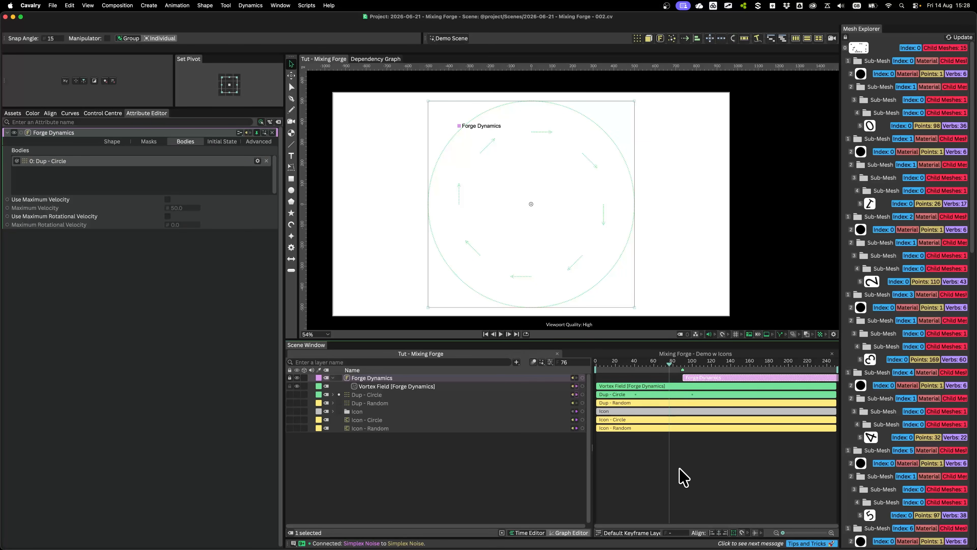
pyautogui.press('space')
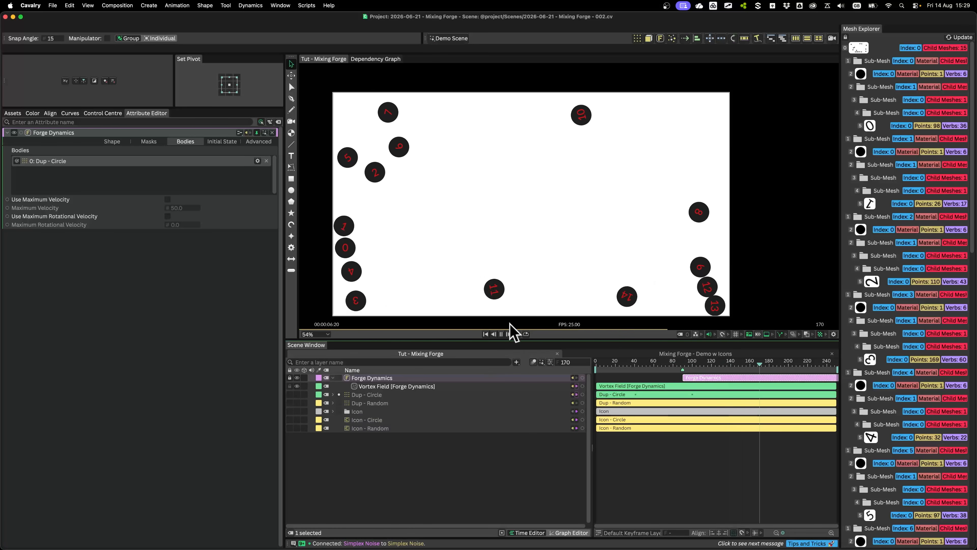
pyautogui.click(501, 334)
pyautogui.click(394, 386)
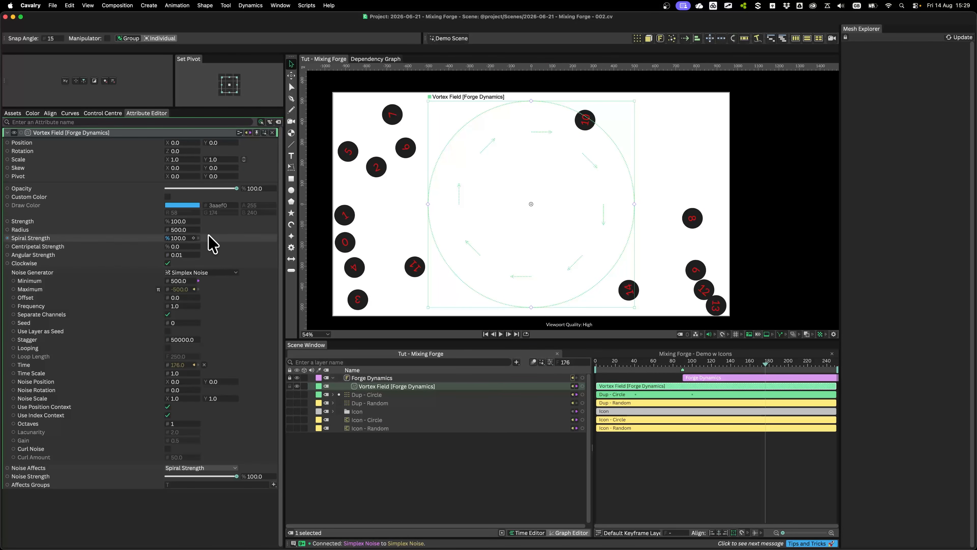
pyautogui.moveTo(188, 230); pyautogui.dragTo(227, 253)
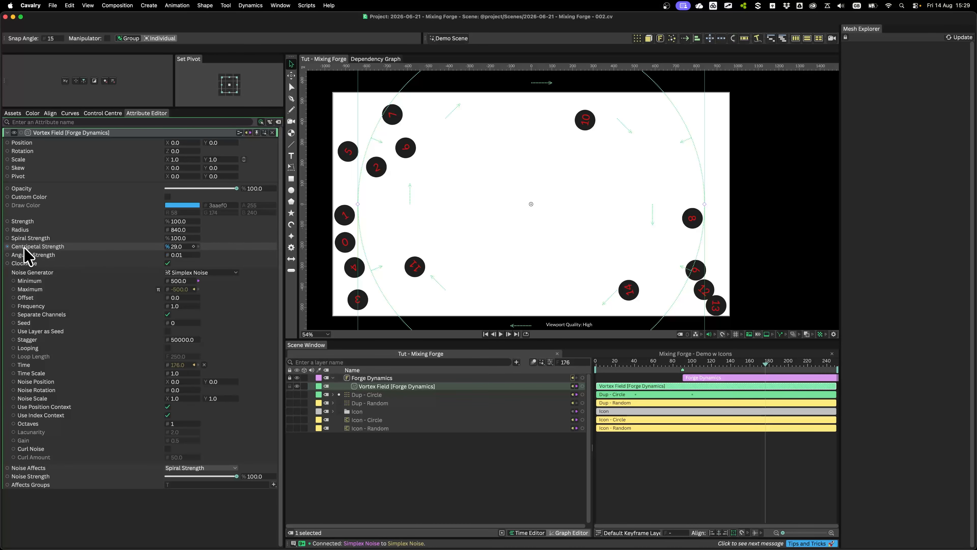
pyautogui.hotkey('ctrl', 'Tab')
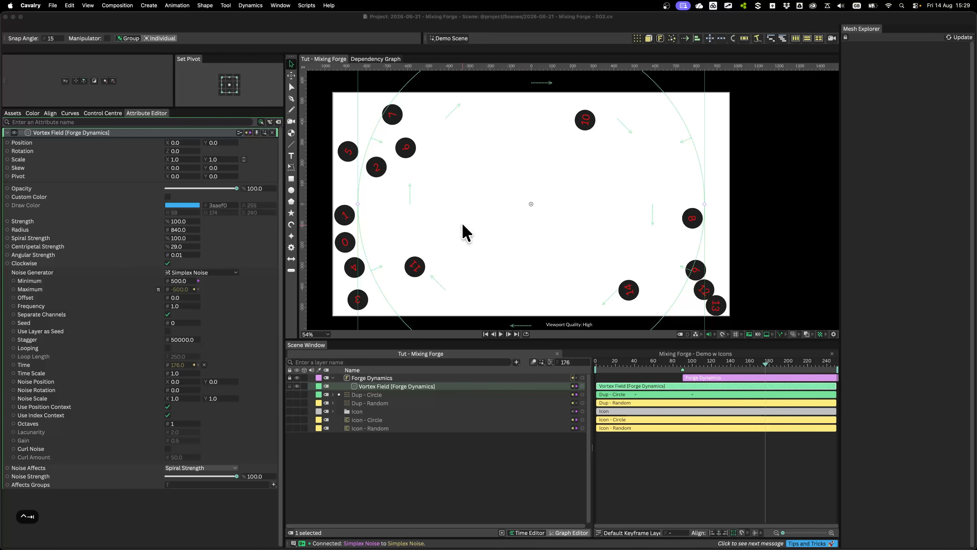
pyautogui.moveTo(379, 272)
pyautogui.mouseDown()
pyautogui.moveTo(452, 234)
pyautogui.moveTo(482, 198)
pyautogui.mouseUp()
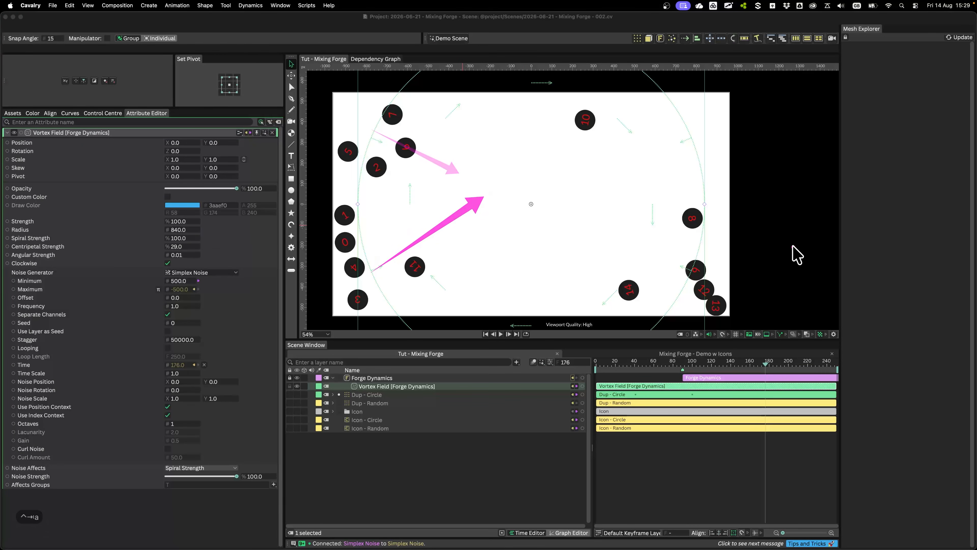
pyautogui.moveTo(773, 236); pyautogui.dragTo(598, 239)
pyautogui.moveTo(649, 141)
pyautogui.mouseDown()
pyautogui.moveTo(655, 228)
pyautogui.moveTo(584, 327)
pyautogui.moveTo(450, 184)
pyautogui.mouseUp()
pyautogui.press('q')
pyautogui.moveTo(443, 122); pyautogui.dragTo(590, 143)
pyautogui.press('a')
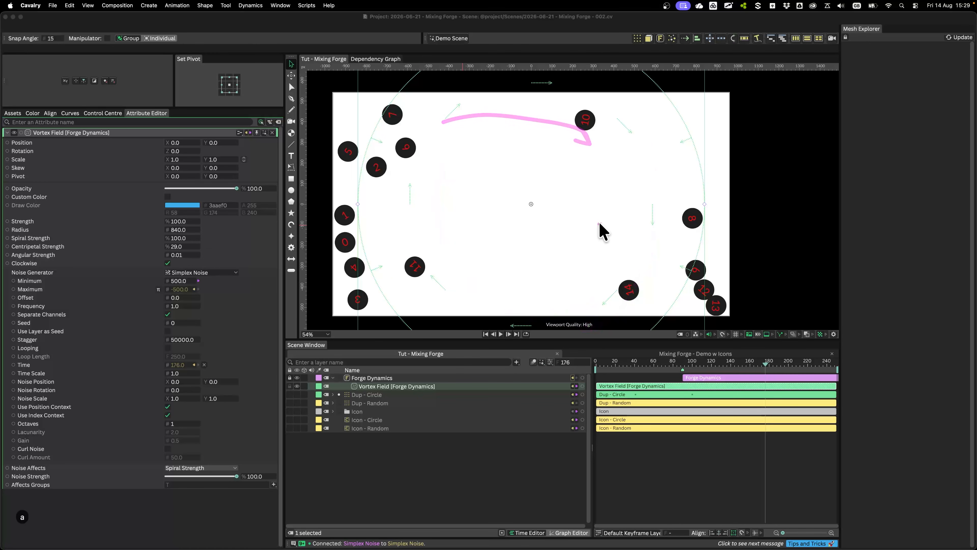
pyautogui.moveTo(598, 221); pyautogui.dragTo(763, 94)
pyautogui.moveTo(608, 222); pyautogui.dragTo(703, 253)
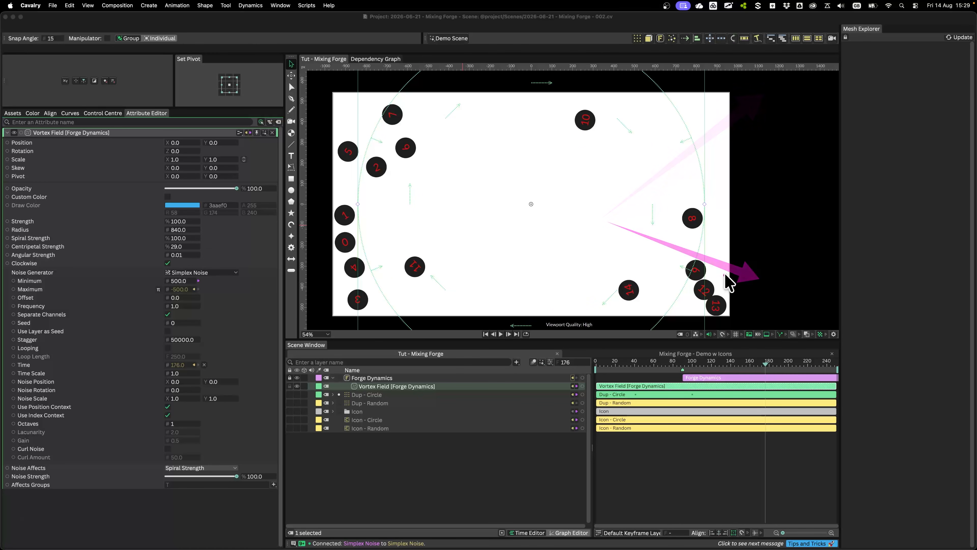
pyautogui.press('r')
pyautogui.moveTo(764, 254); pyautogui.dragTo(664, 333)
pyautogui.moveTo(753, 76); pyautogui.dragTo(654, 135)
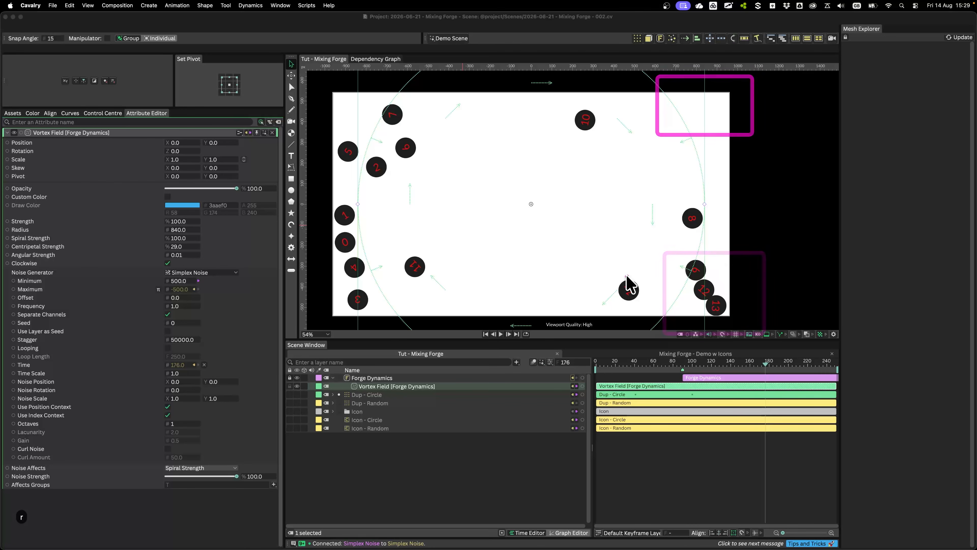
pyautogui.hotkey('alt', 'Tab')
# Play the simulation from shortly before frame 90 with the enlarged Vortex Field and stop at frame 138
pyautogui.click(672, 369)
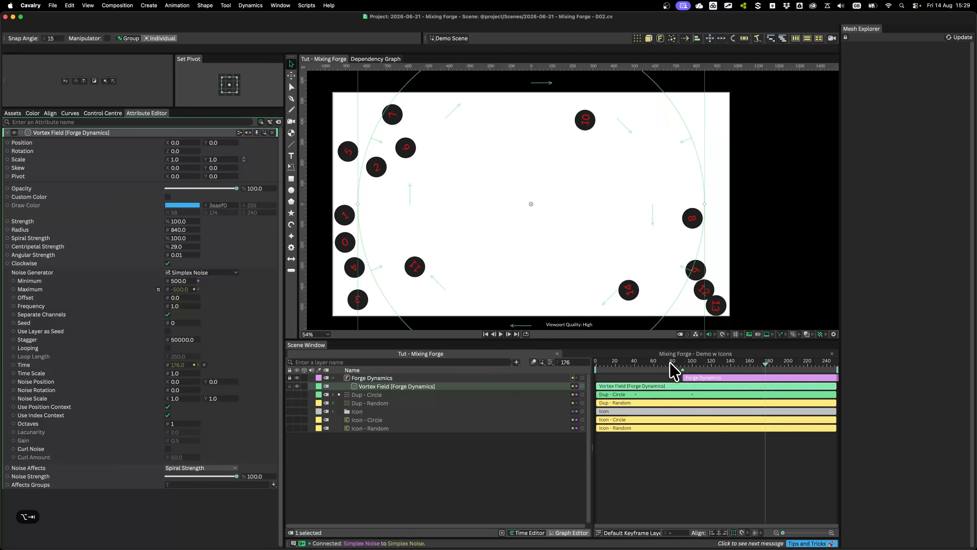
pyautogui.press('space')
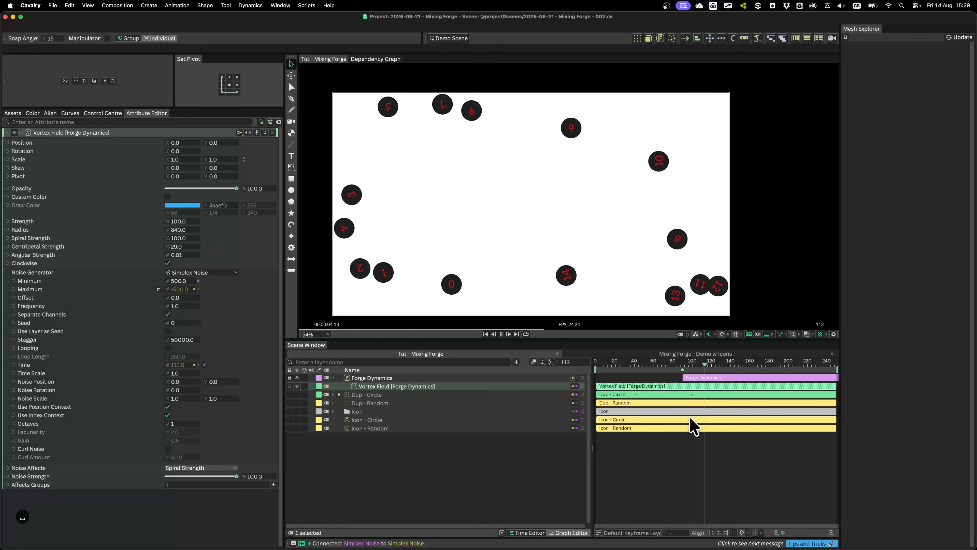
pyautogui.press('space')
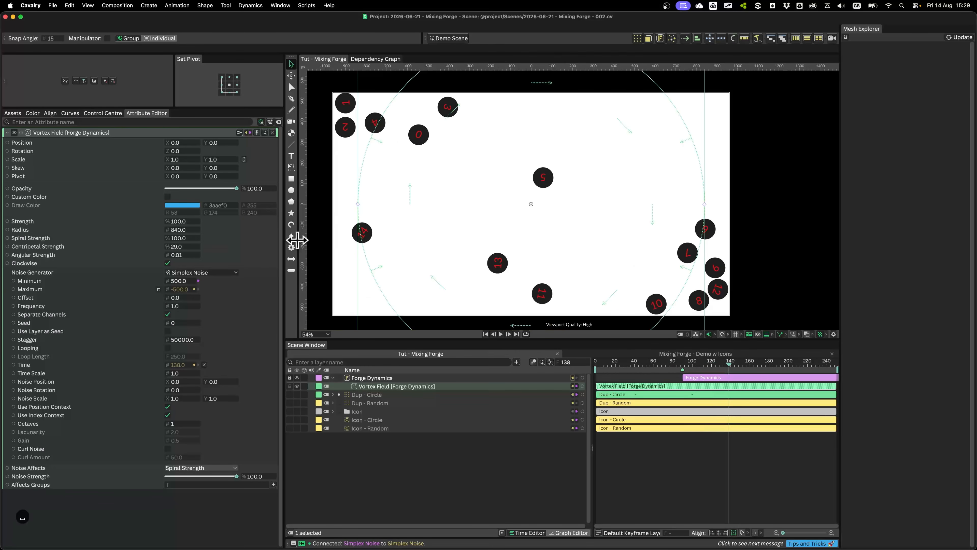
# Set the Vortex Field's Spiral Strength and Centripetal Strength to 20 each and play the simulation until frame 241
pyautogui.click(180, 238)
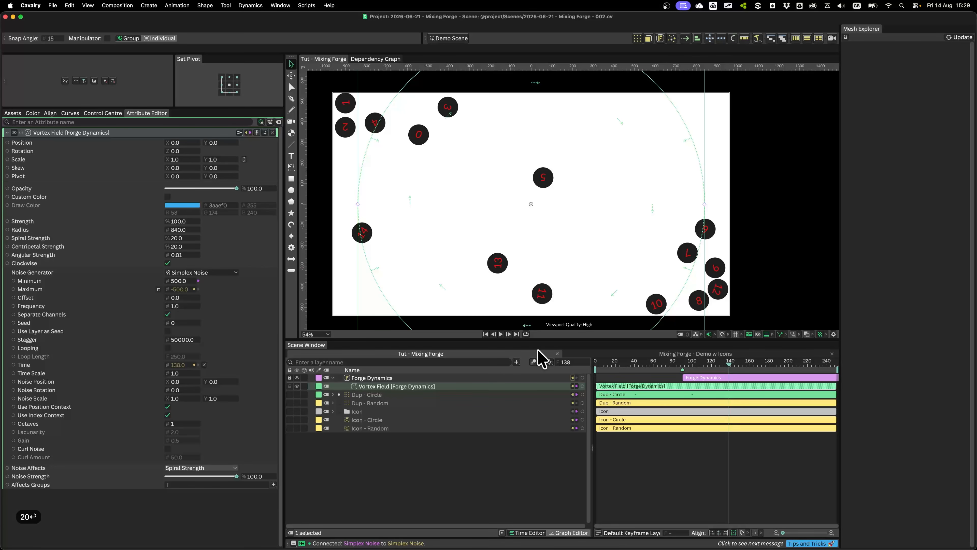
pyautogui.click(661, 365)
pyautogui.press('space')
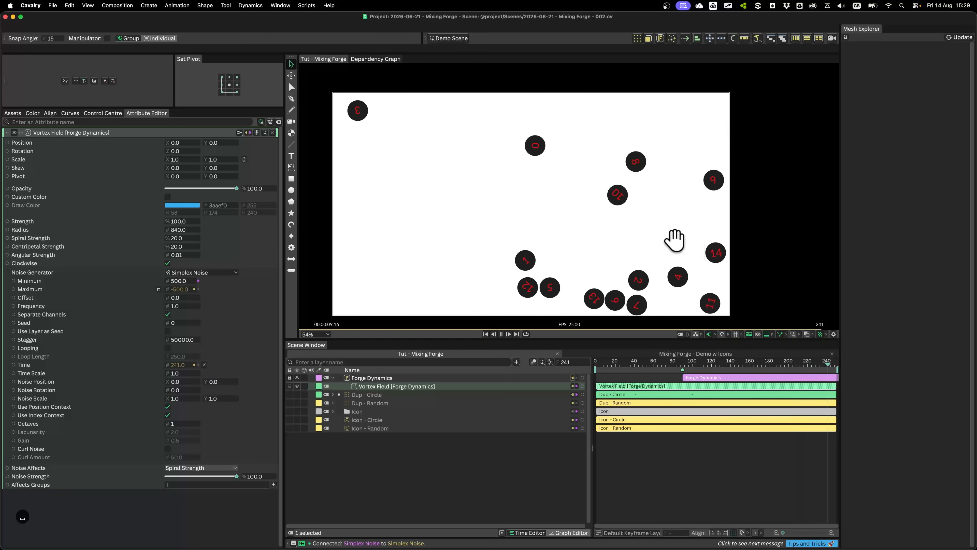
pyautogui.press('space')
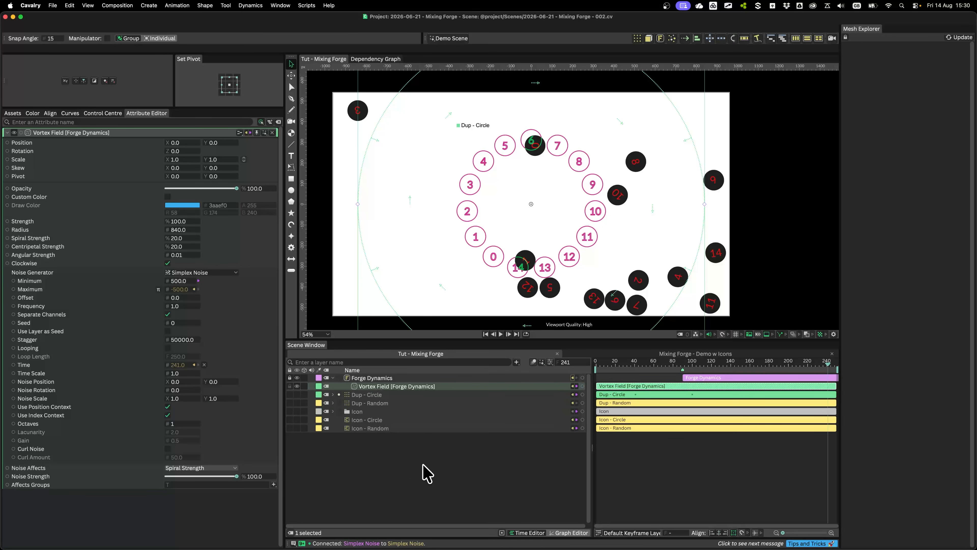
# Collapse Forge Dynamics, clear the selection, hide Forge Dynamics and make Dup - Random visible
pyautogui.click(333, 378)
pyautogui.click(366, 451)
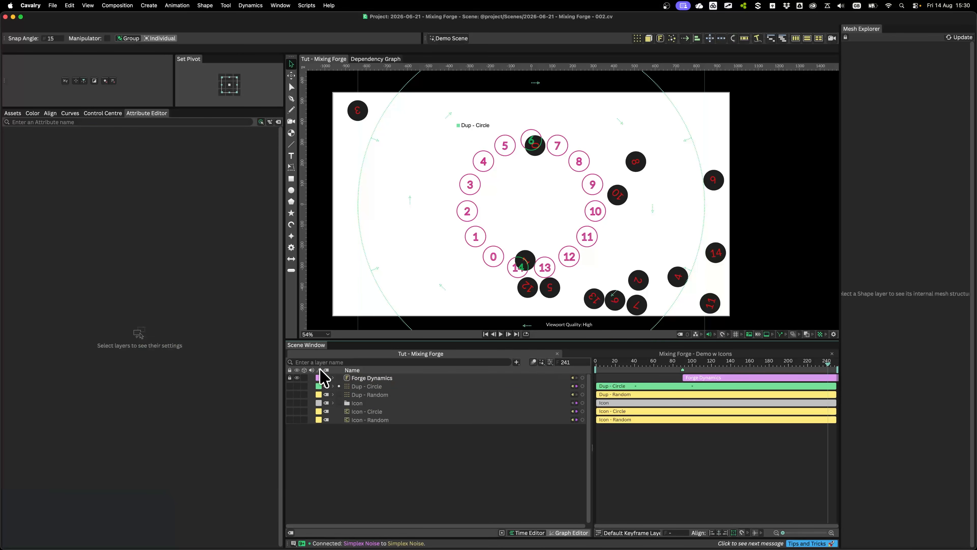
pyautogui.press('2')
pyautogui.click(370, 395)
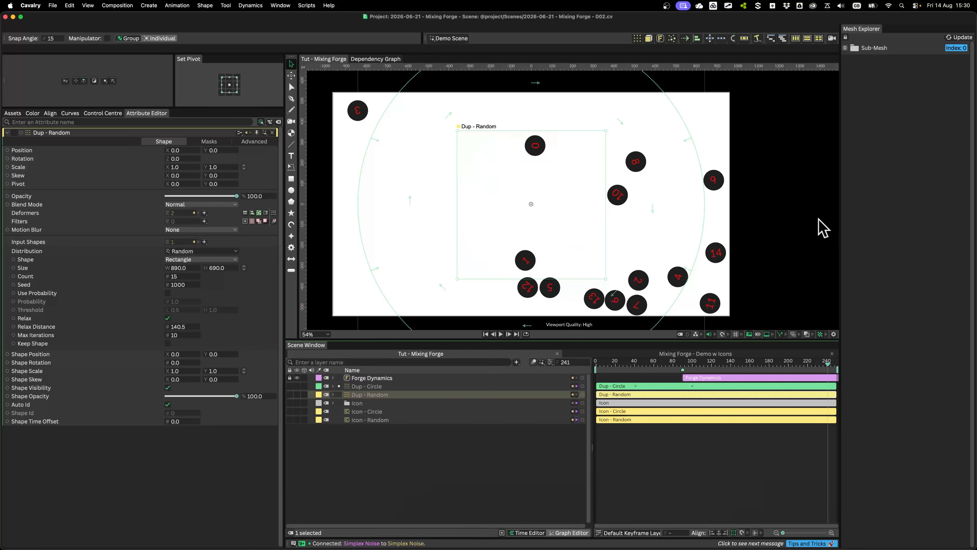
pyautogui.click(297, 377)
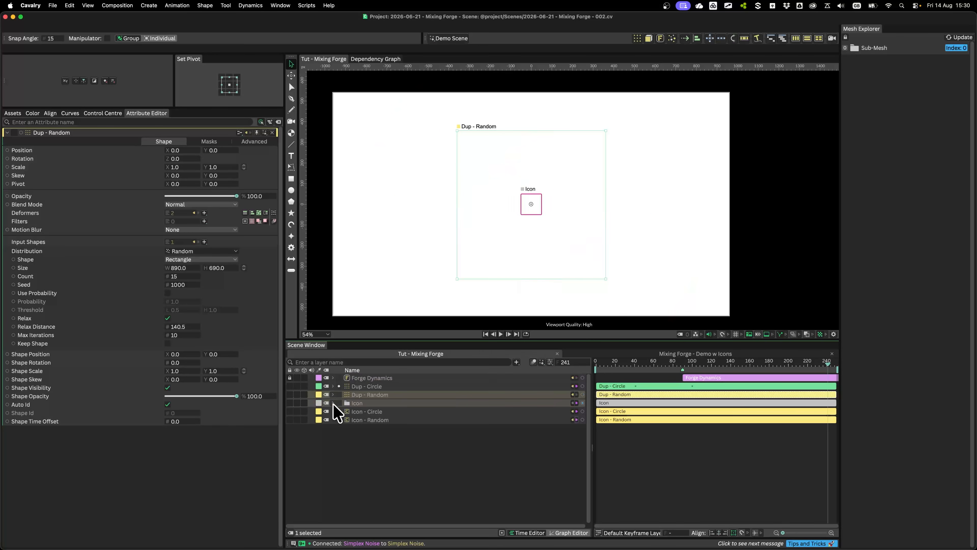
pyautogui.click(298, 395)
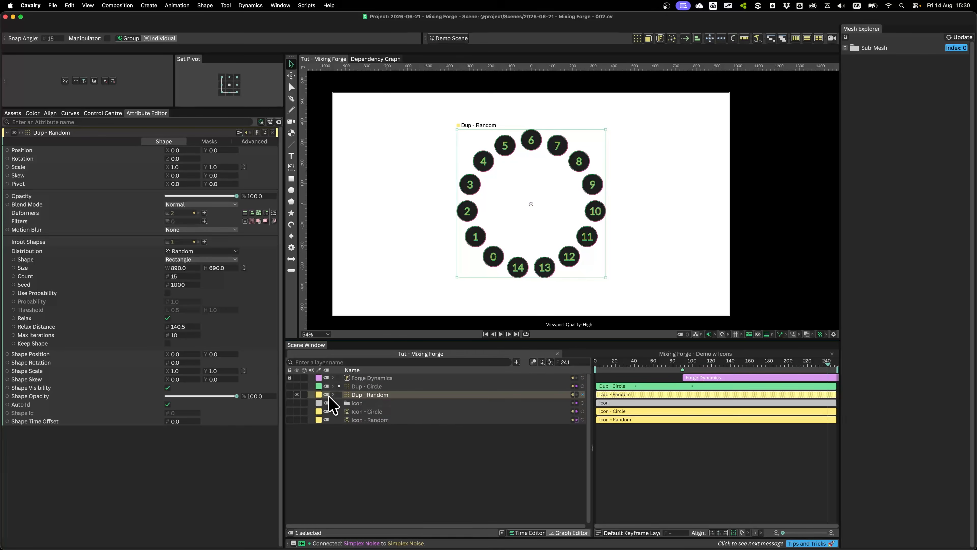
# Clear the selection and scrub Dup - Random's animation from the first frame to frame 112
pyautogui.click(436, 461)
pyautogui.click(596, 361)
pyautogui.moveTo(596, 362); pyautogui.dragTo(703, 364)
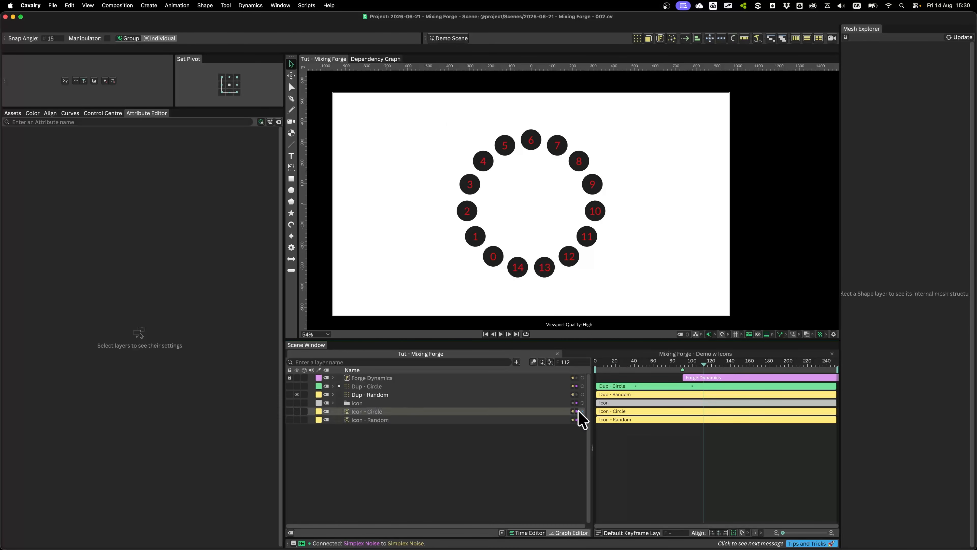
# Expand Dup - Random, select Forge Dynamics and briefly show it to compare both animations at frame 112
pyautogui.click(333, 394)
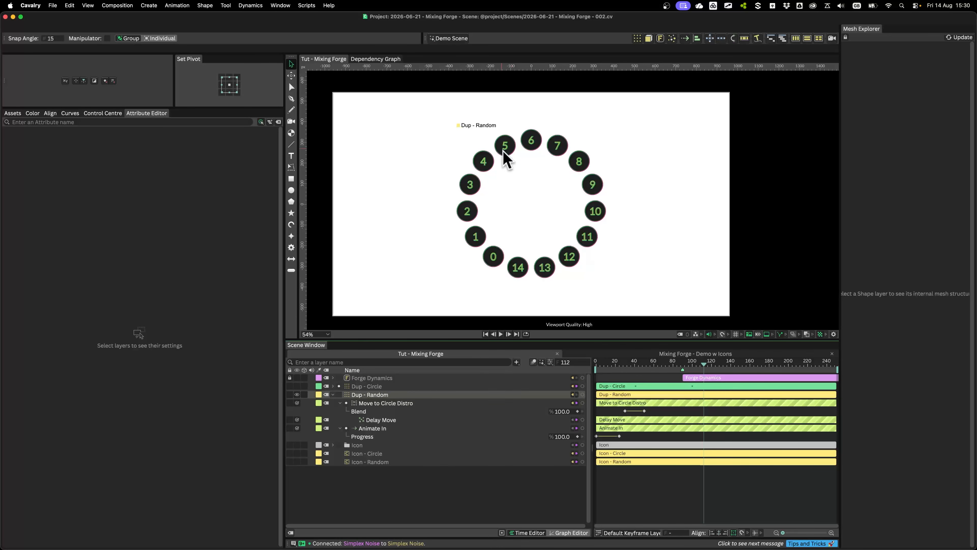
pyautogui.click(725, 377)
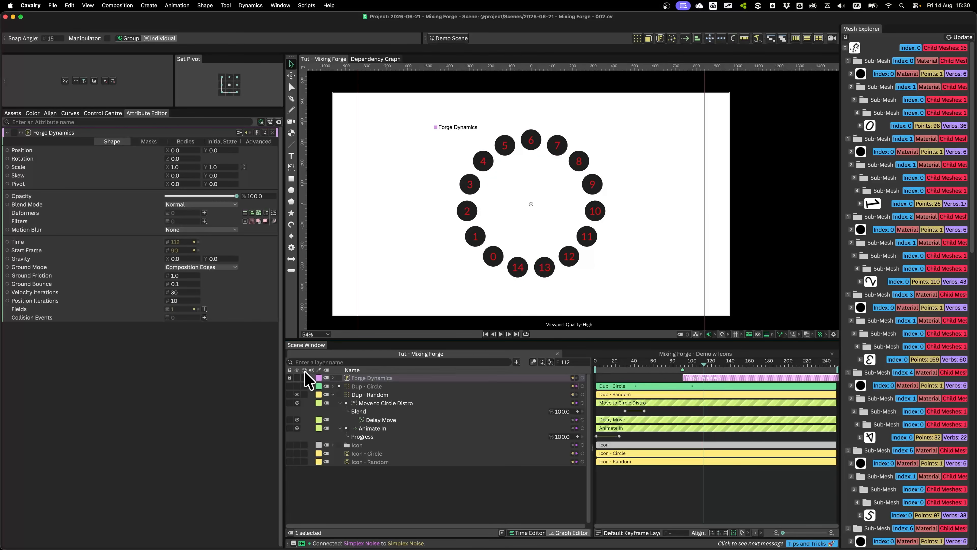
pyautogui.click(297, 377)
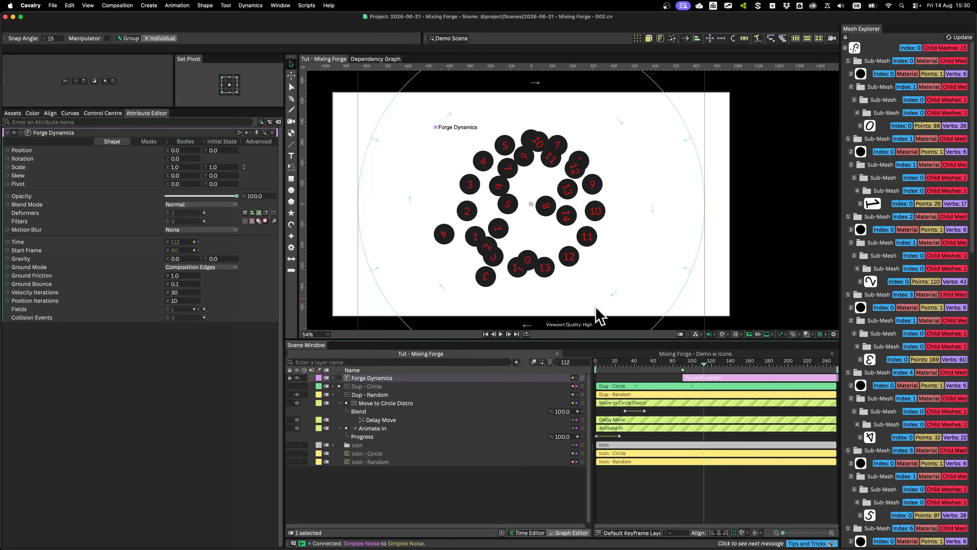
pyautogui.click(296, 377)
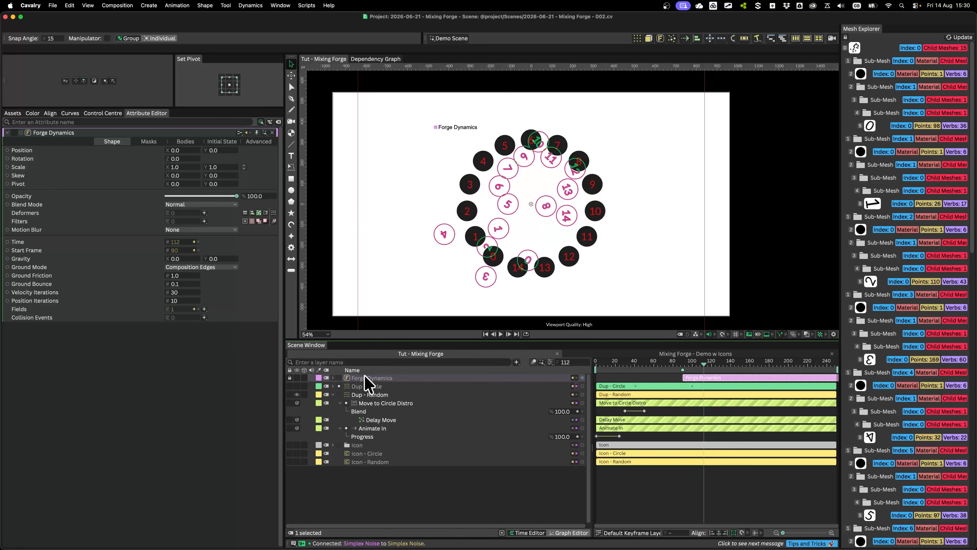
# Add a Blend Sub-Mesh Positions deformer to Dup - Random and assign Forge Dynamics as its Destination Shape
pyautogui.click(372, 394)
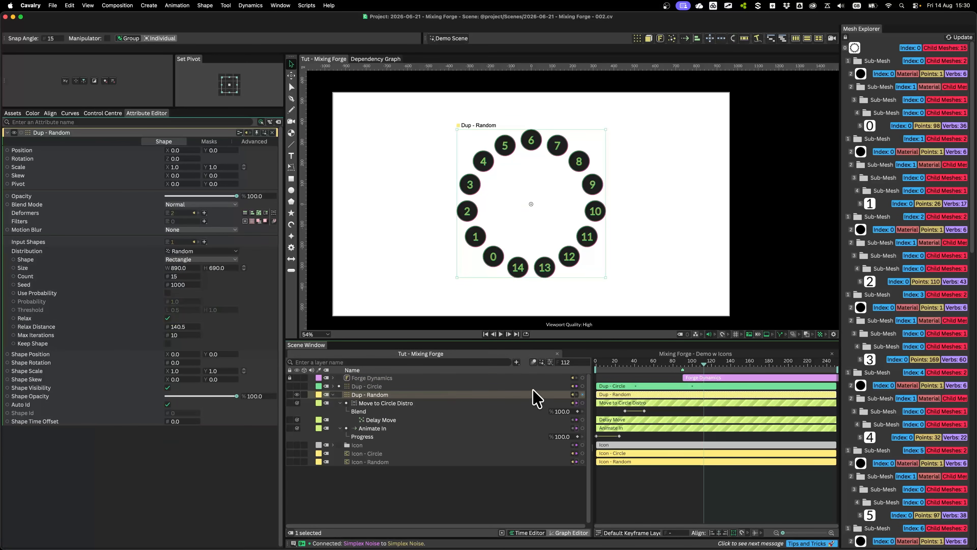
pyautogui.click(204, 213)
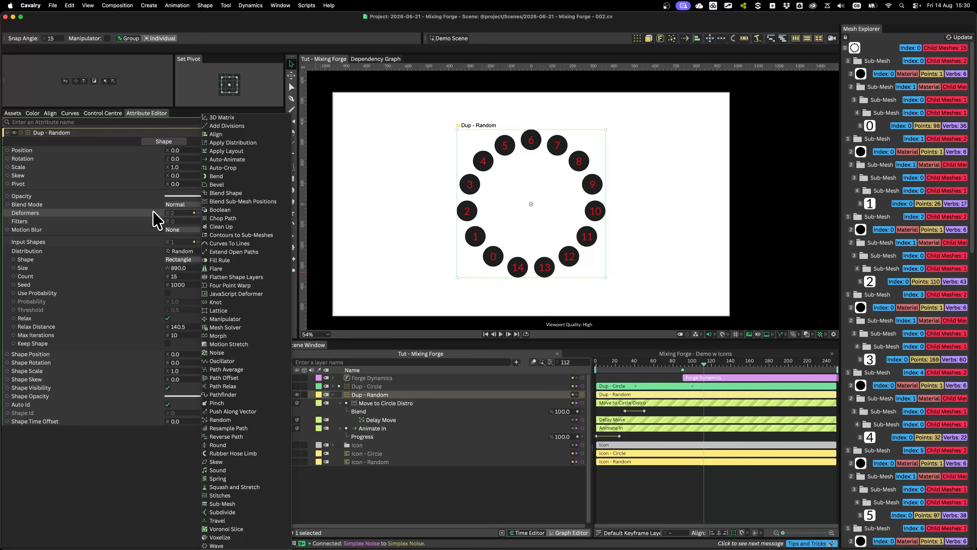
pyautogui.click(252, 201)
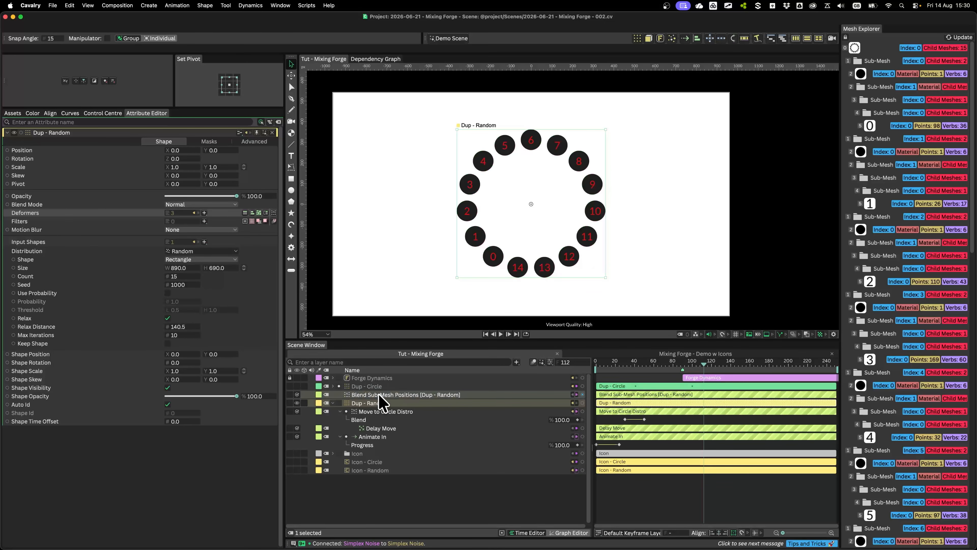
pyautogui.moveTo(378, 395); pyautogui.dragTo(151, 144)
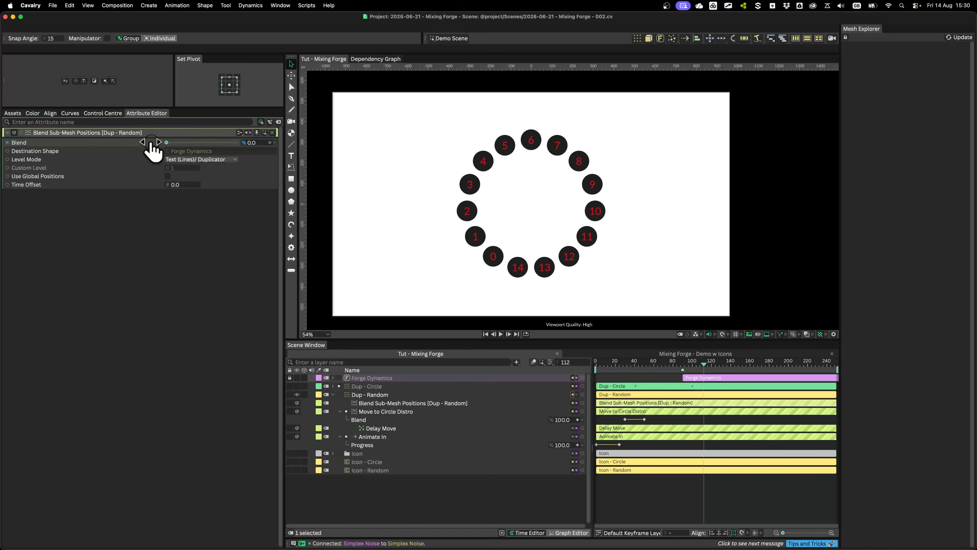
# Keyframe the new deformer's Blend from 0 at frame 89 to 100 at frame 112
pyautogui.click(270, 143)
pyautogui.moveTo(704, 411); pyautogui.dragTo(681, 411)
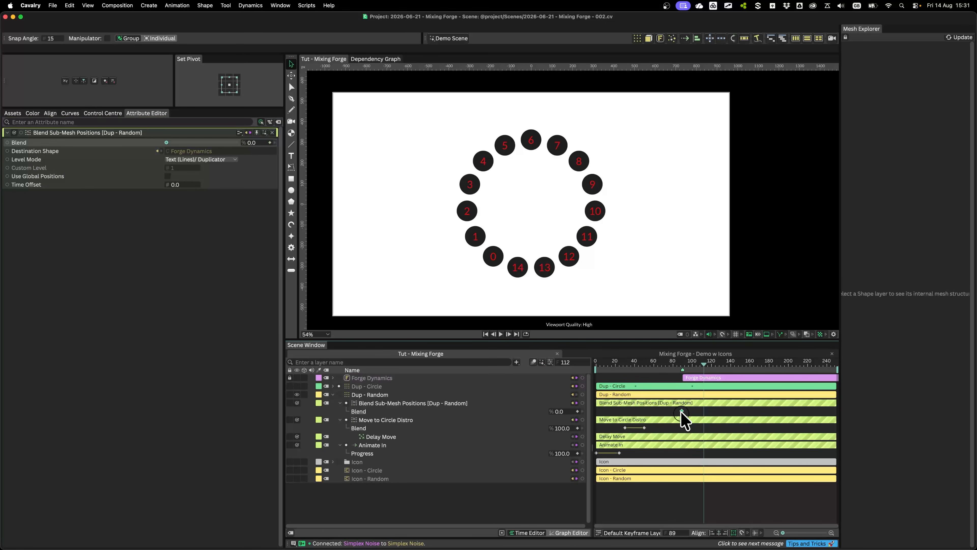
pyautogui.moveTo(251, 143); pyautogui.dragTo(430, 147)
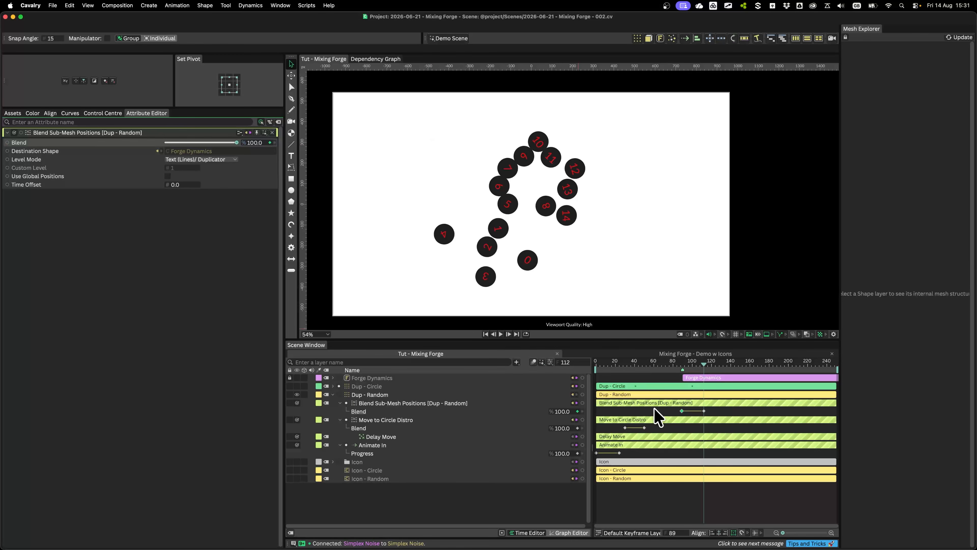
# Check the handover at frames 90 and 100, and retime the Blend keyframes to run from frame 90 to frame 112
pyautogui.click(681, 363)
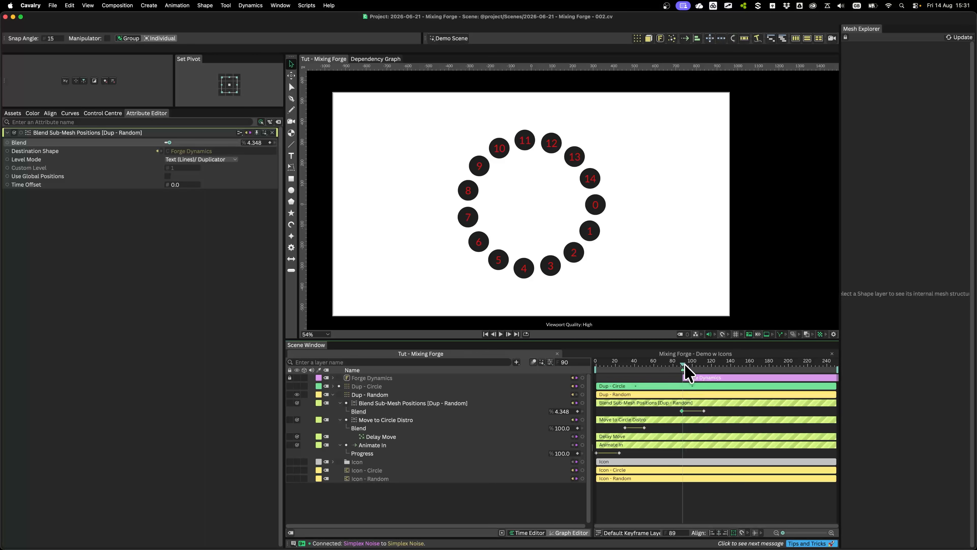
pyautogui.moveTo(684, 365); pyautogui.dragTo(693, 364)
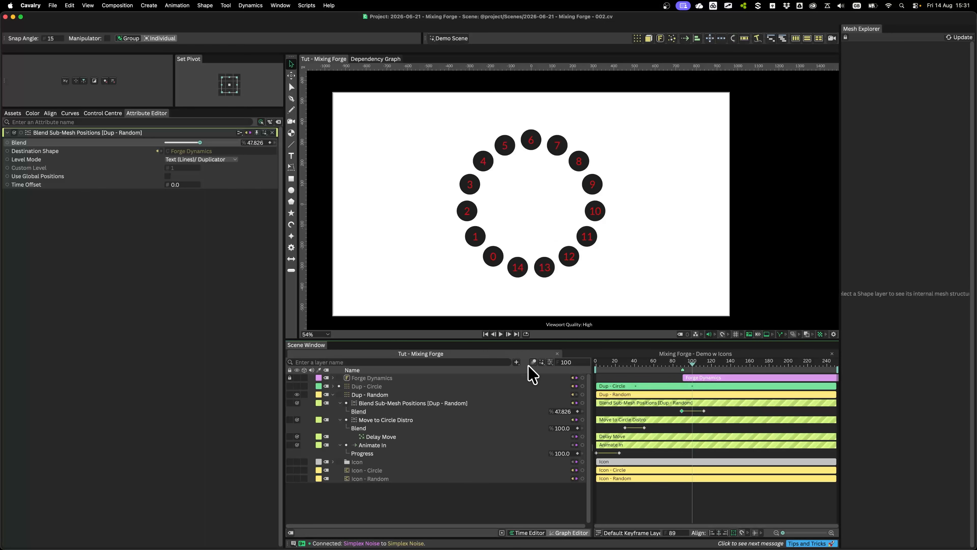
pyautogui.moveTo(704, 411); pyautogui.dragTo(679, 412)
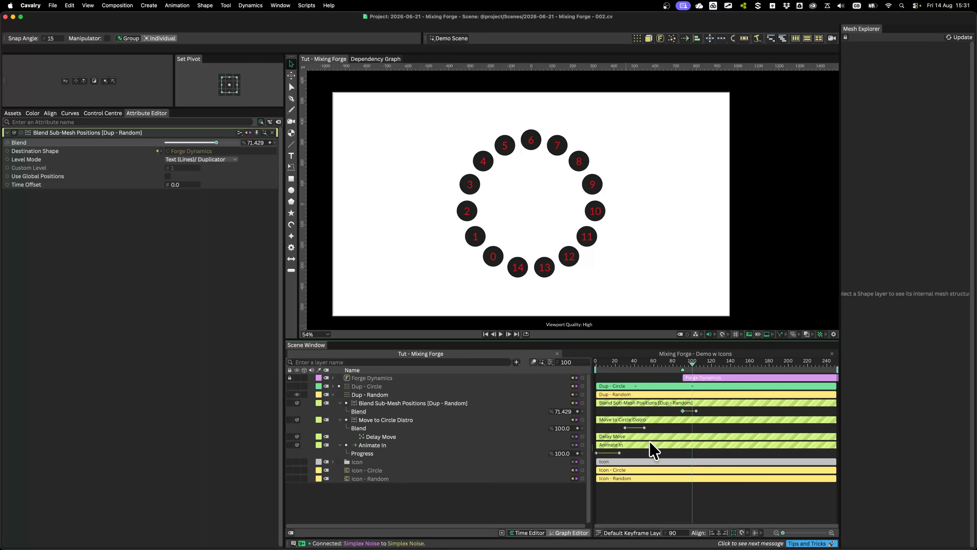
pyautogui.moveTo(697, 410); pyautogui.dragTo(704, 410)
pyautogui.click(690, 411)
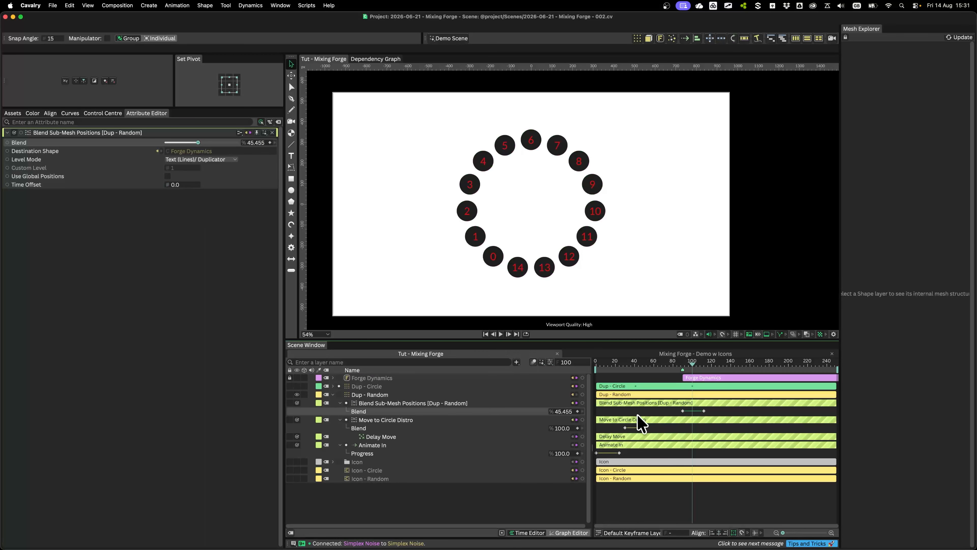
# Select both Blend keyframes of Blend Sub-Mesh Positions and change their key interpolation
pyautogui.moveTo(660, 408); pyautogui.dragTo(711, 418)
pyautogui.rightClick(691, 412)
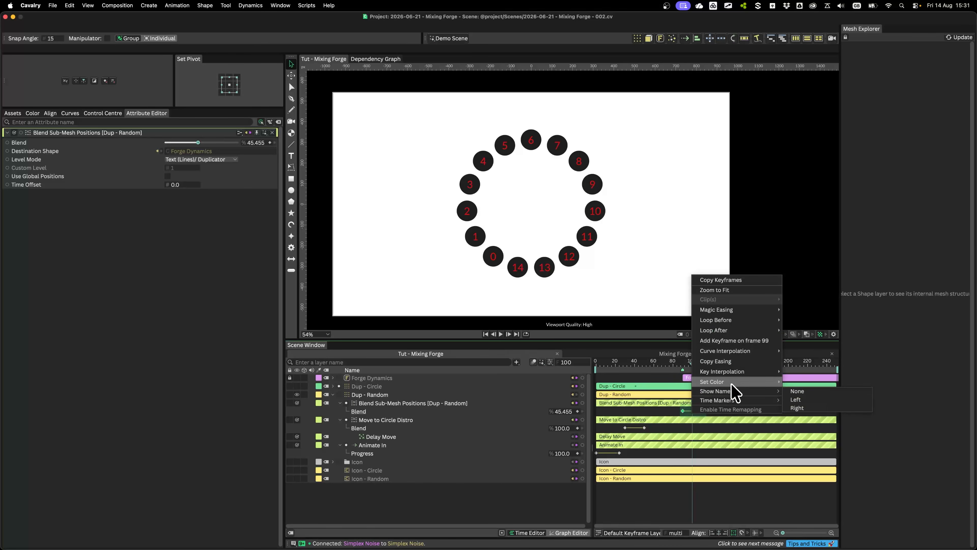
pyautogui.moveTo(742, 371)
pyautogui.click(807, 381)
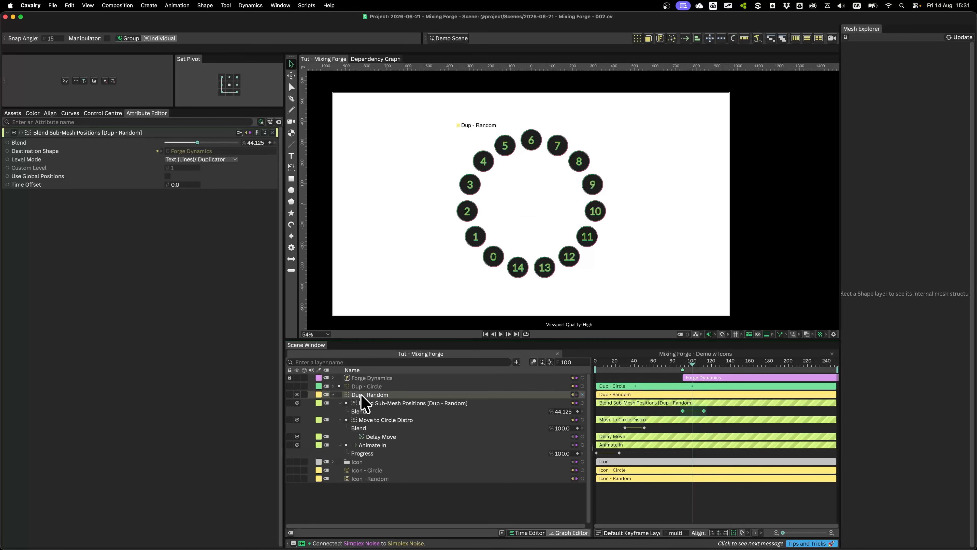
# Clear the selection and play the blended animation from the first frame until frame 208
pyautogui.moveTo(688, 366); pyautogui.dragTo(597, 366)
pyautogui.click(664, 501)
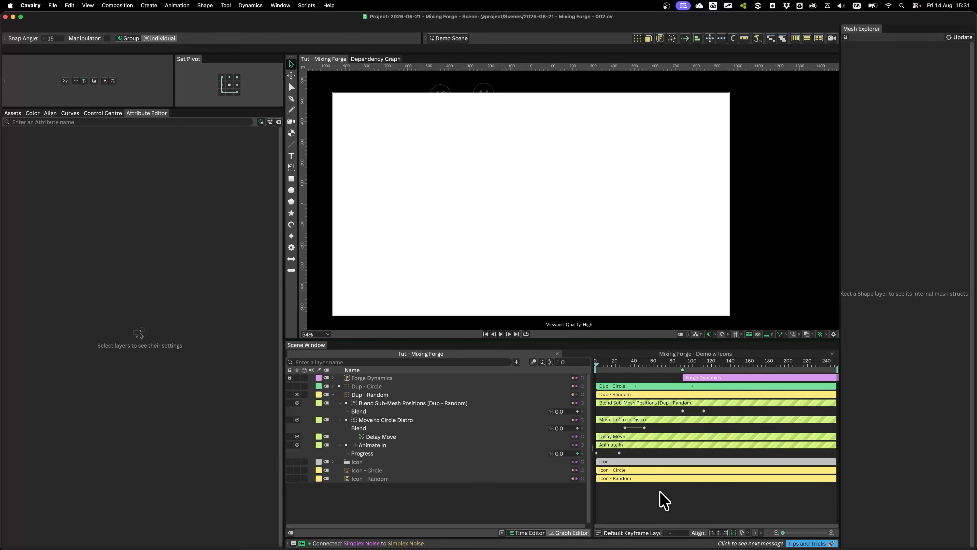
pyautogui.press('space')
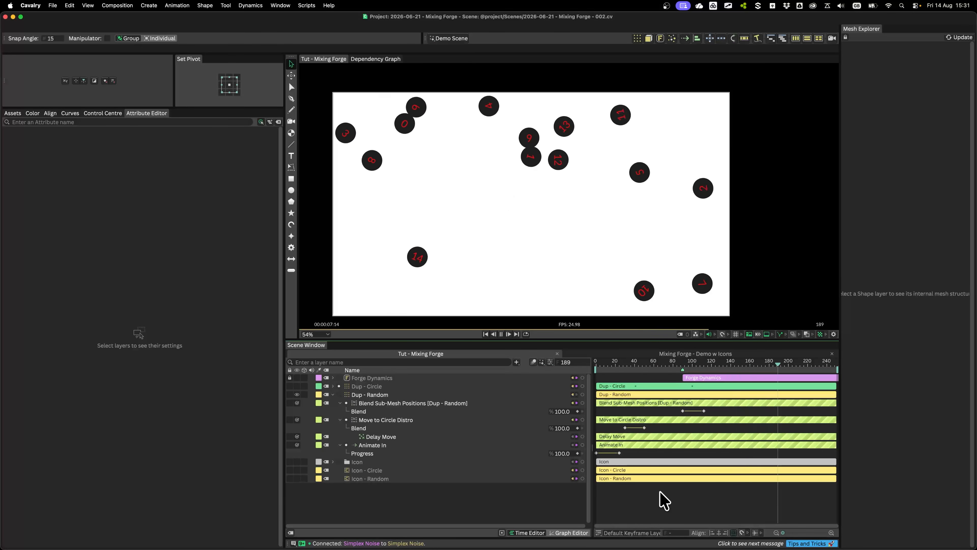
pyautogui.press('space')
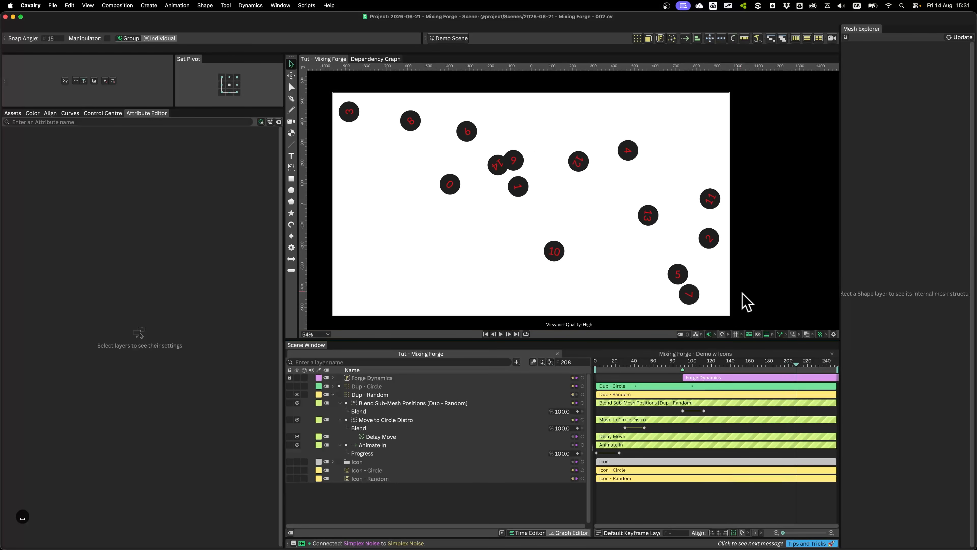
# Set the Vortex Field's Centripetal Strength to 5 and its Simplex Noise Minimum to 100
pyautogui.click(332, 378)
pyautogui.click(429, 386)
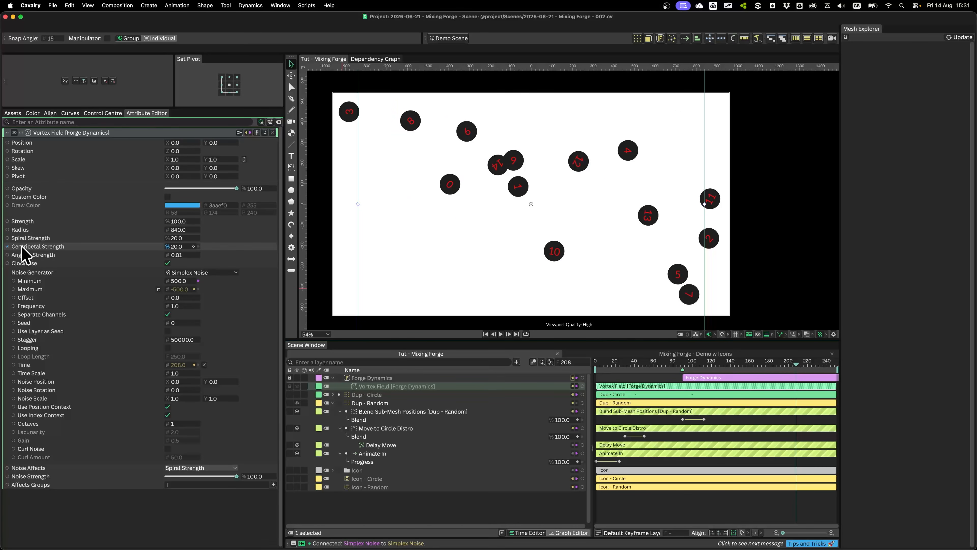
pyautogui.click(175, 247)
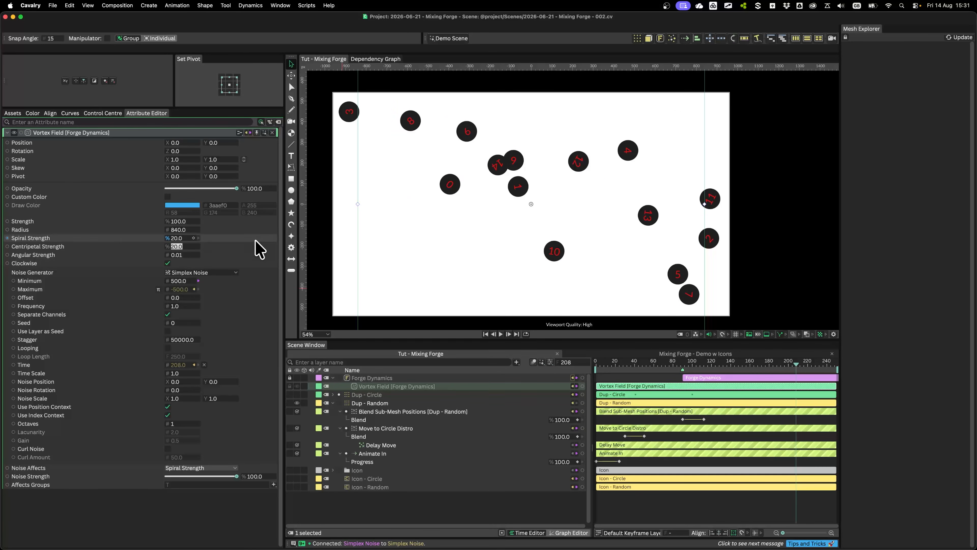
pyautogui.write('5')
pyautogui.press('Return')
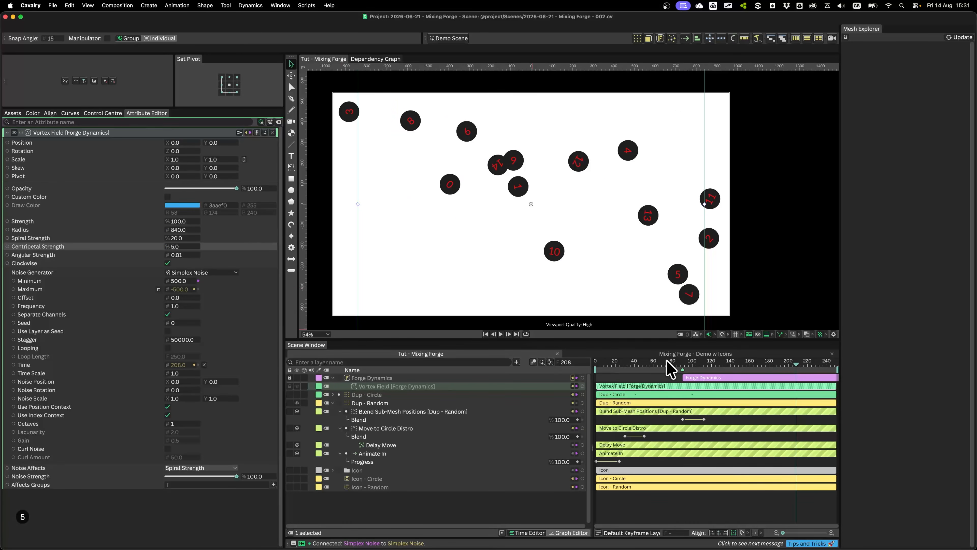
pyautogui.click(180, 281)
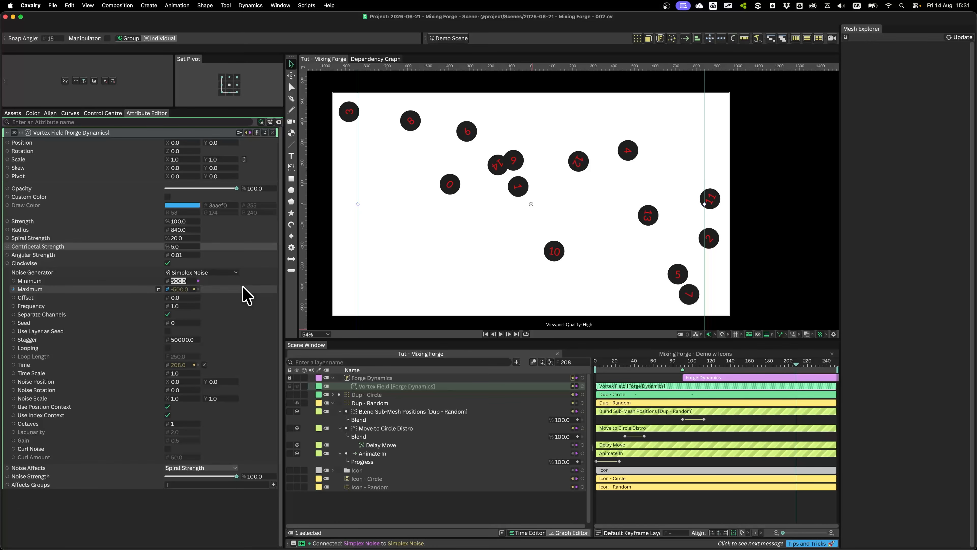
pyautogui.write('1')
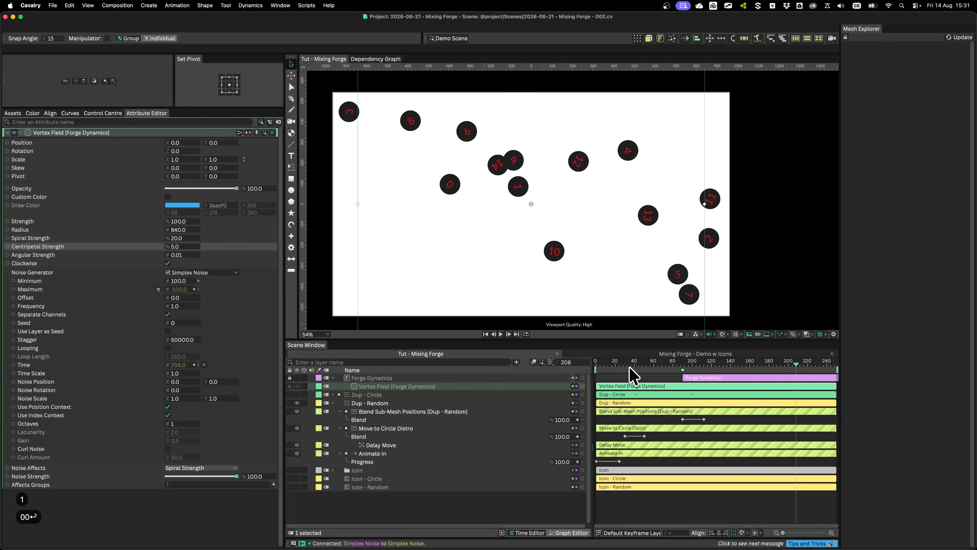
# Play the simulation from about frame 60 to review the adjusted Vortex Field
pyautogui.click(653, 363)
pyautogui.press('space')
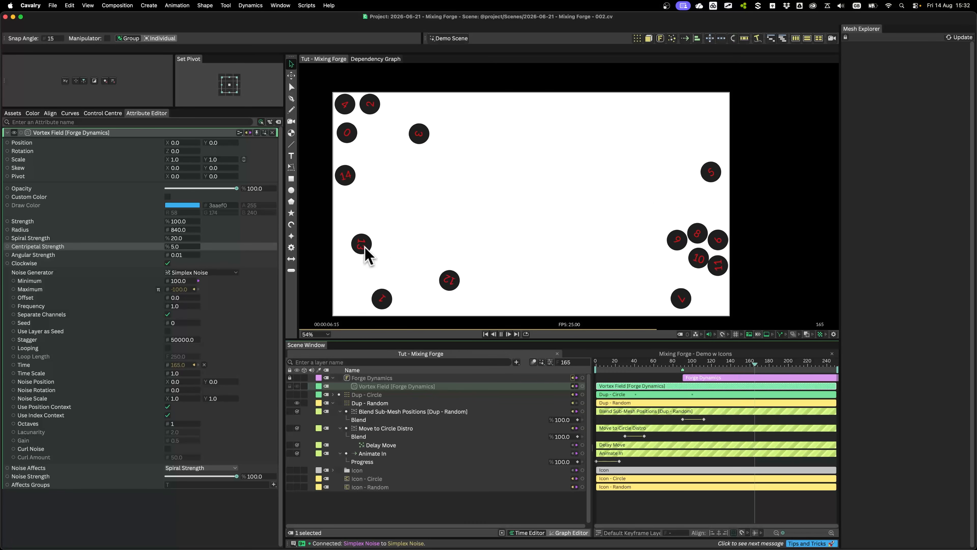
pyautogui.press('space')
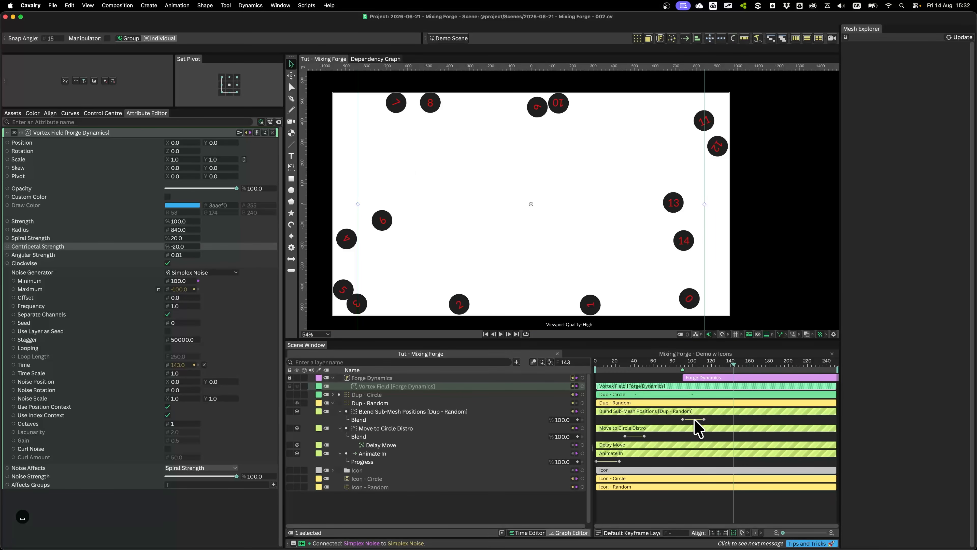
# Delay the Blend Sub-Mesh Positions keyframes to about frames 109 and 148 and play the animation until frame 139
pyautogui.moveTo(694, 420); pyautogui.dragTo(718, 420)
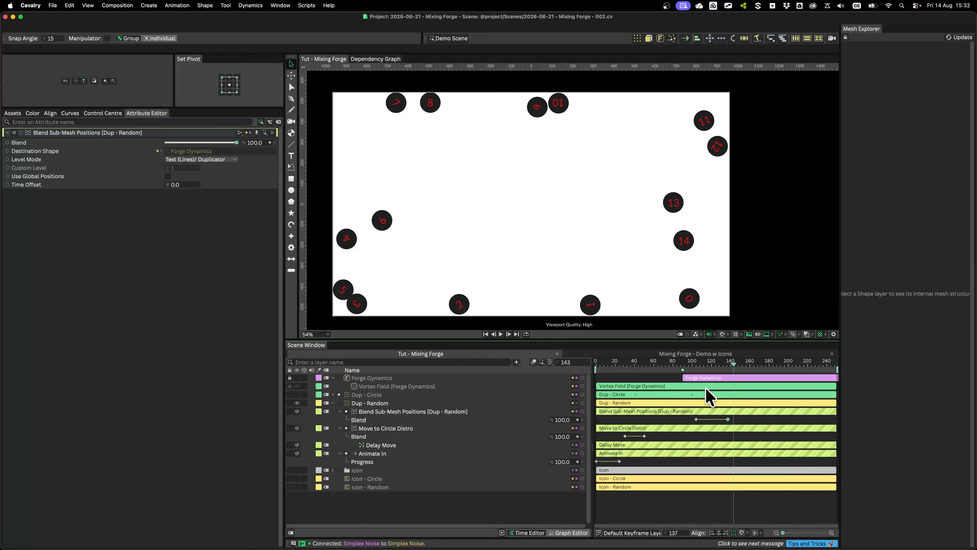
pyautogui.click(652, 364)
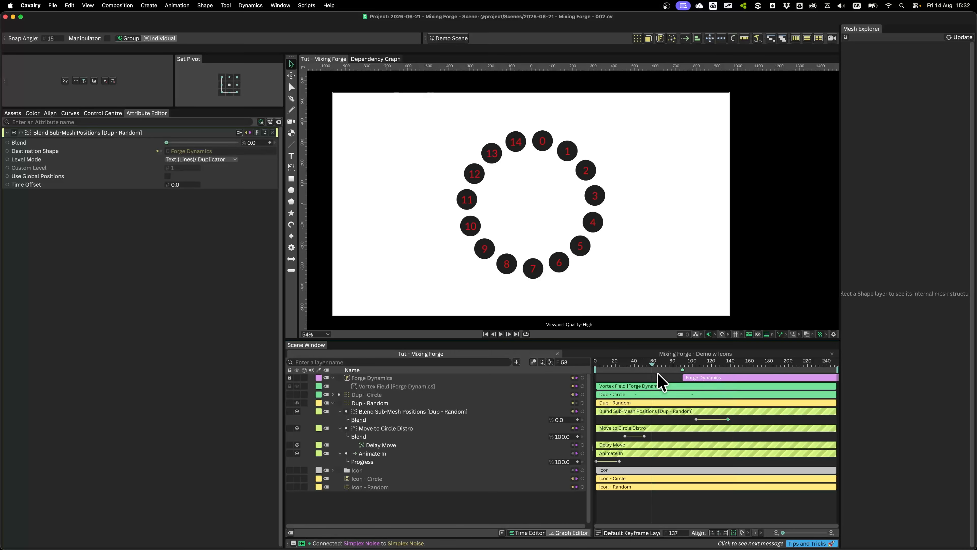
pyautogui.click(377, 403)
pyautogui.click(395, 377)
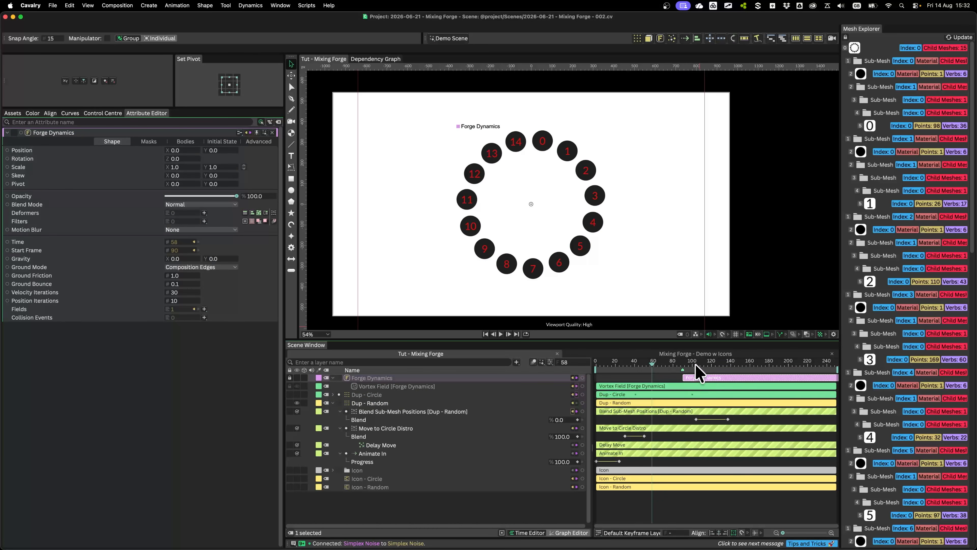
pyautogui.click(737, 288)
pyautogui.press('space')
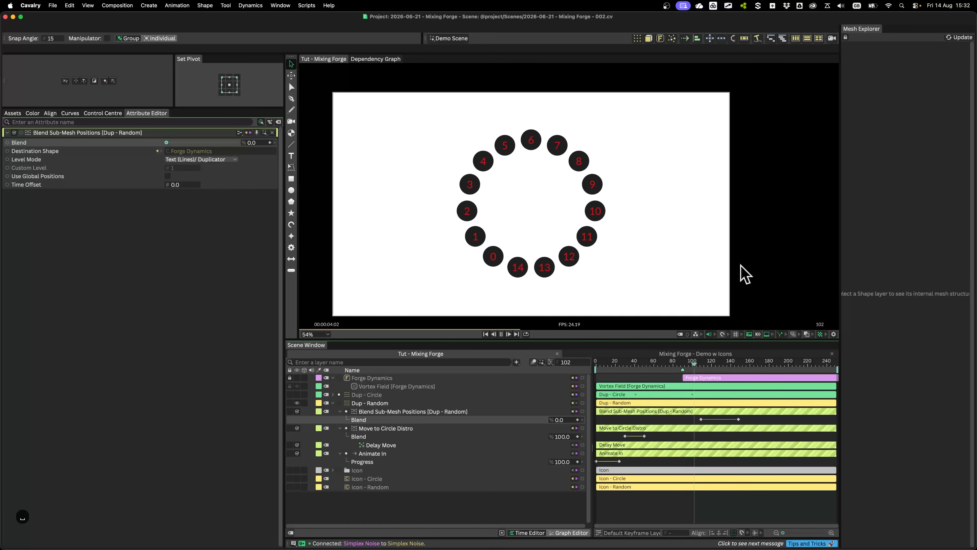
pyautogui.press('space')
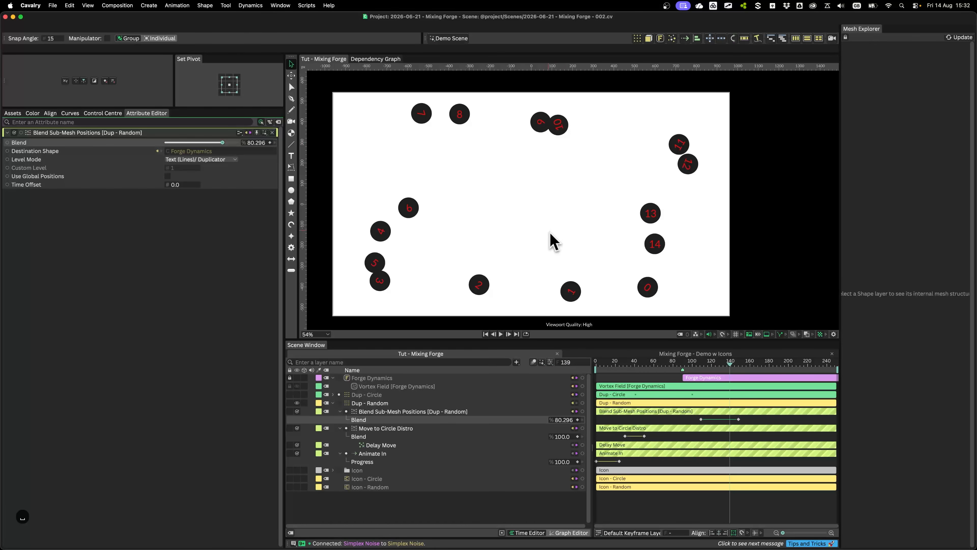
# Clear the selection, filter the layer list to animated layers only and select Dup - Circle
pyautogui.click(503, 515)
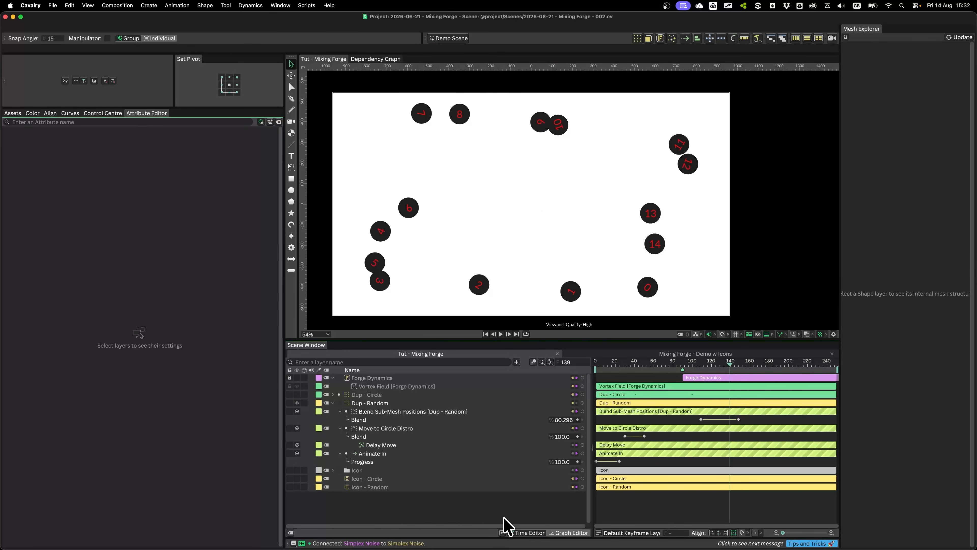
pyautogui.click(501, 533)
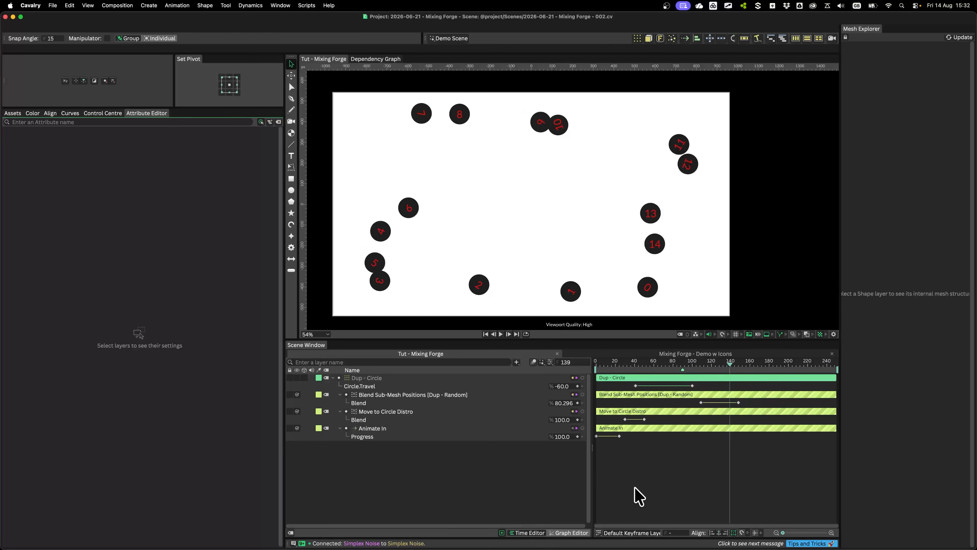
pyautogui.click(620, 378)
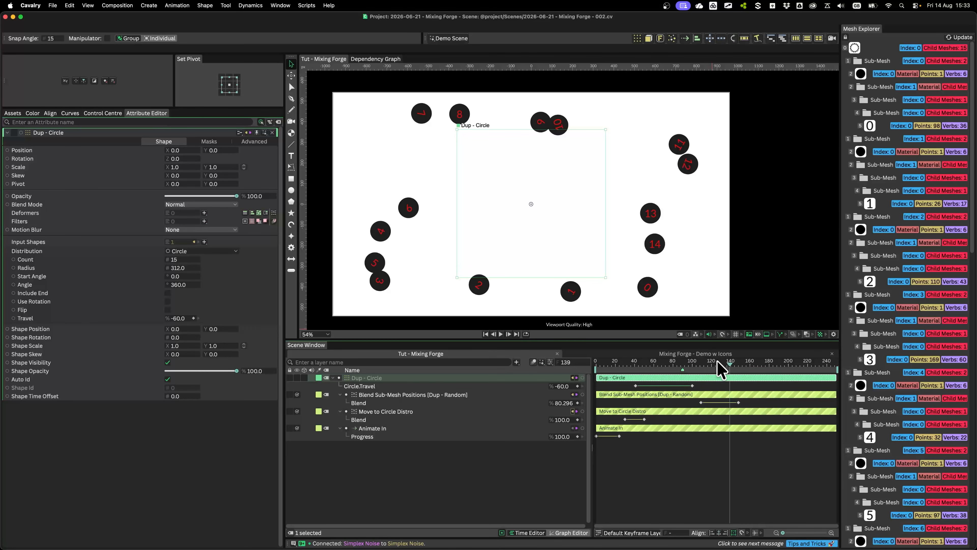
# Retime the Blend Sub-Mesh Positions keyframes to about frames 76 and 91
pyautogui.moveTo(715, 402); pyautogui.dragTo(685, 402)
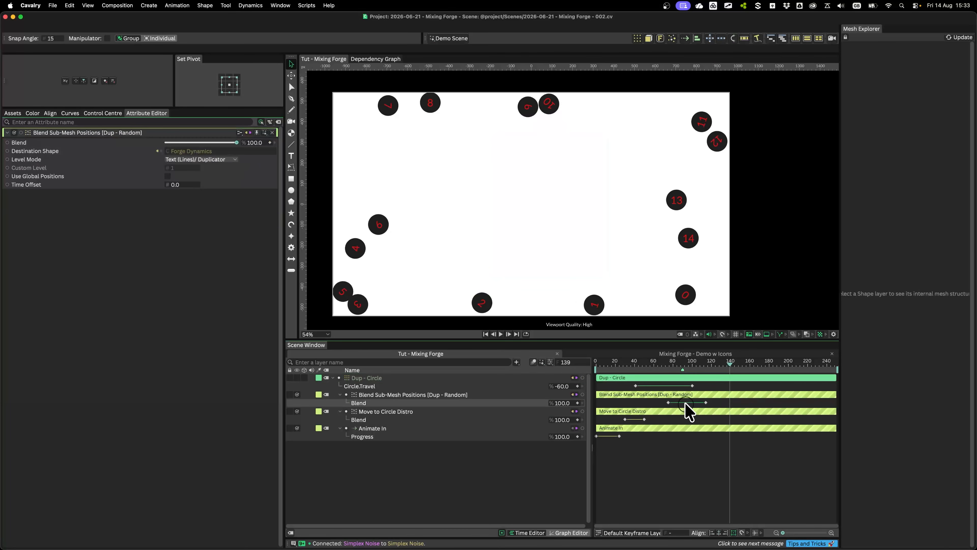
pyautogui.click(652, 402)
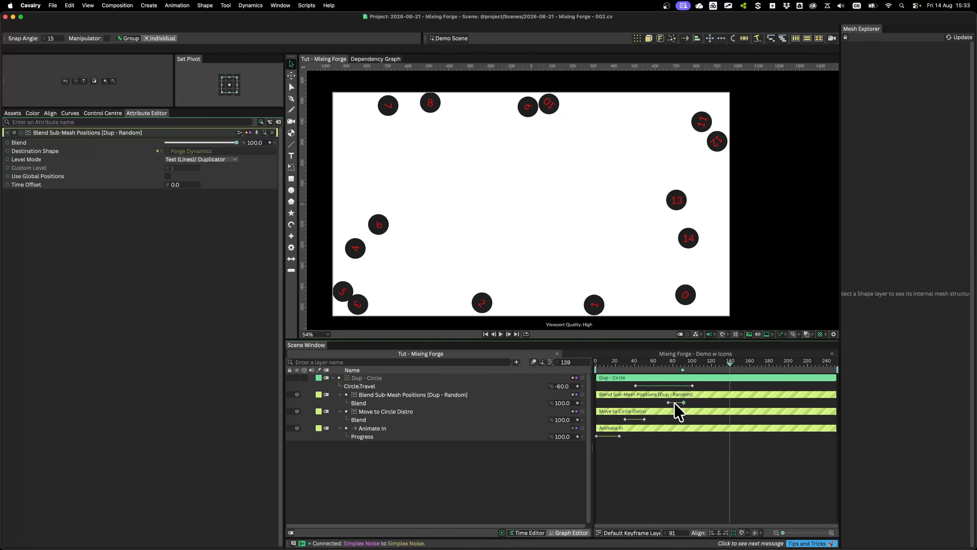
# Move the Circle Travel end keyframe to about frame 119 and the Blend Sub-Mesh Positions keyframes to about frames 84 and 109, and show all layers
pyautogui.click(693, 386)
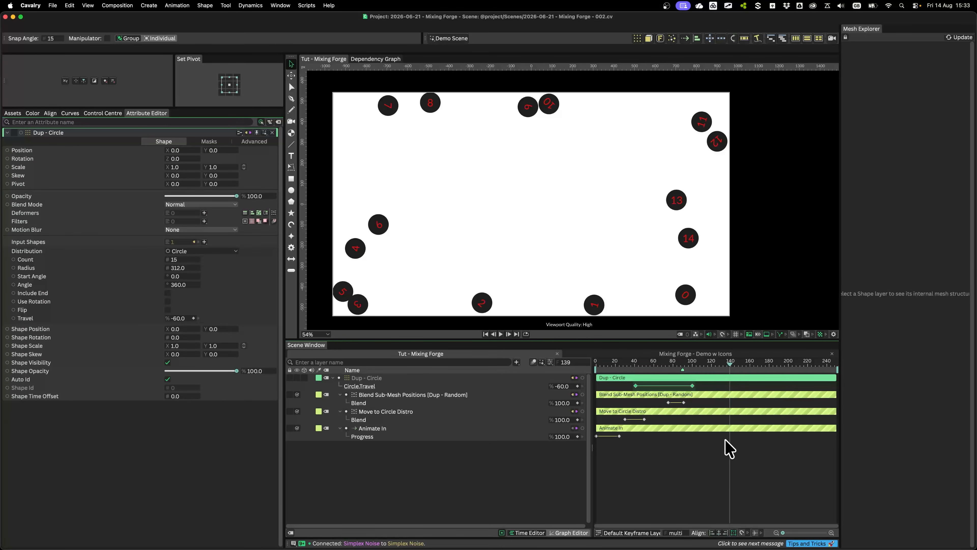
pyautogui.moveTo(700, 385); pyautogui.dragTo(689, 402)
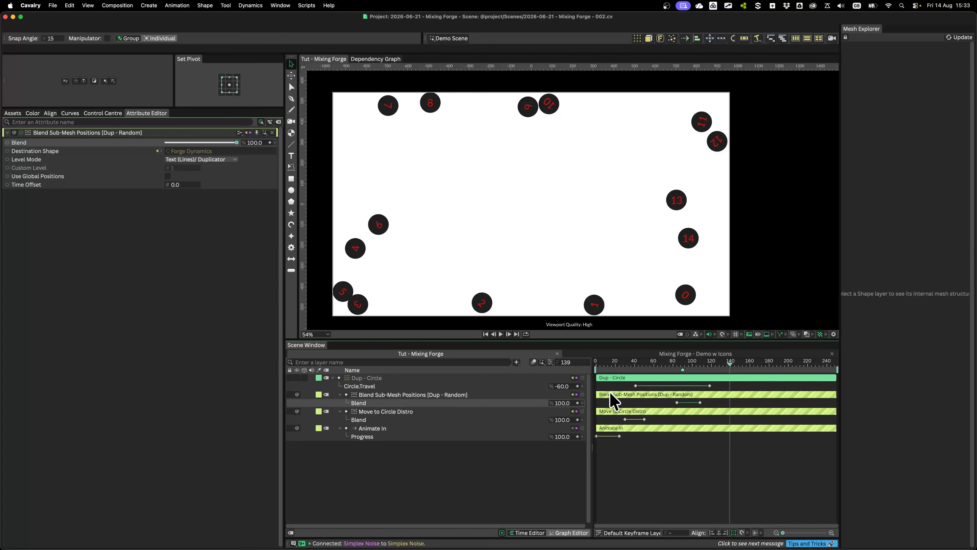
pyautogui.click(502, 519)
pyautogui.click(501, 533)
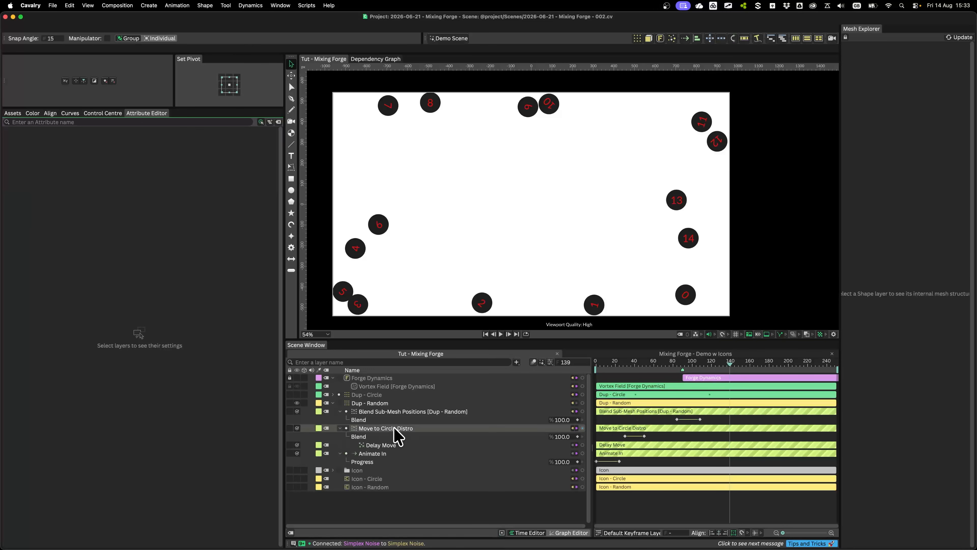
# Examine the Dup - Random and Dup - Circle layers, filtering to Dup - Circle's animated attributes before restoring all layers and clearing the selection
pyautogui.click(374, 404)
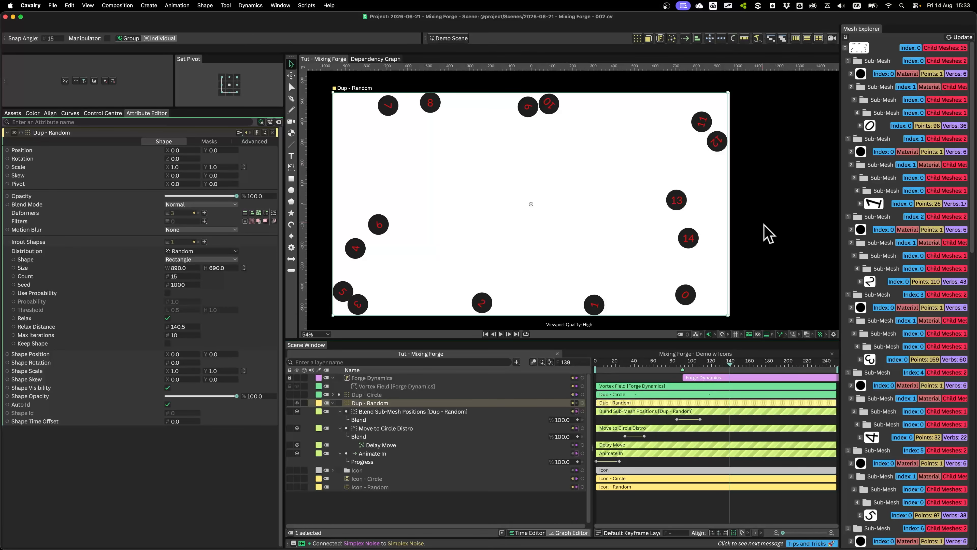
pyautogui.click(388, 394)
pyautogui.click(502, 533)
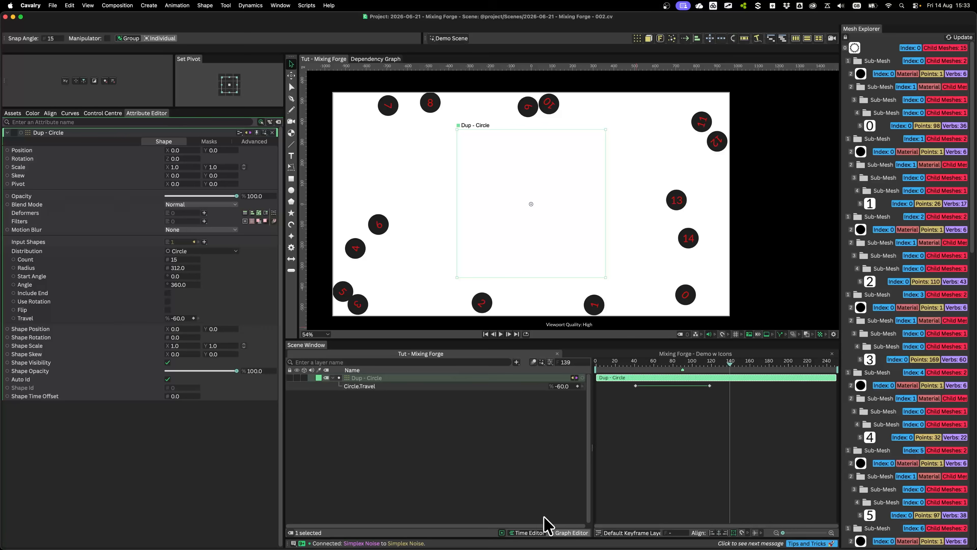
pyautogui.click(501, 533)
pyautogui.click(680, 494)
# Play the animation from frame 0 and replay it from about frame 14 until frame 165 to review the blend timing
pyautogui.moveTo(676, 375); pyautogui.dragTo(585, 366)
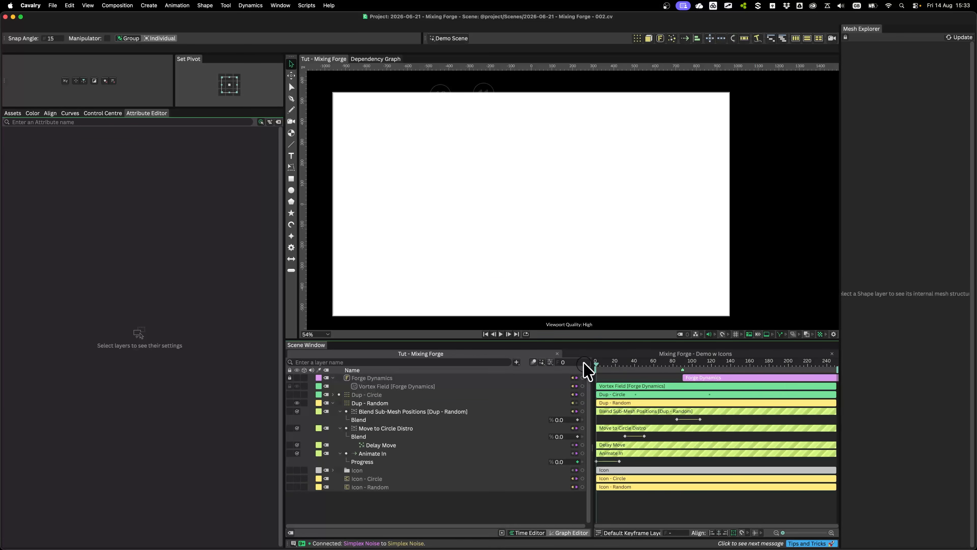
pyautogui.press('space')
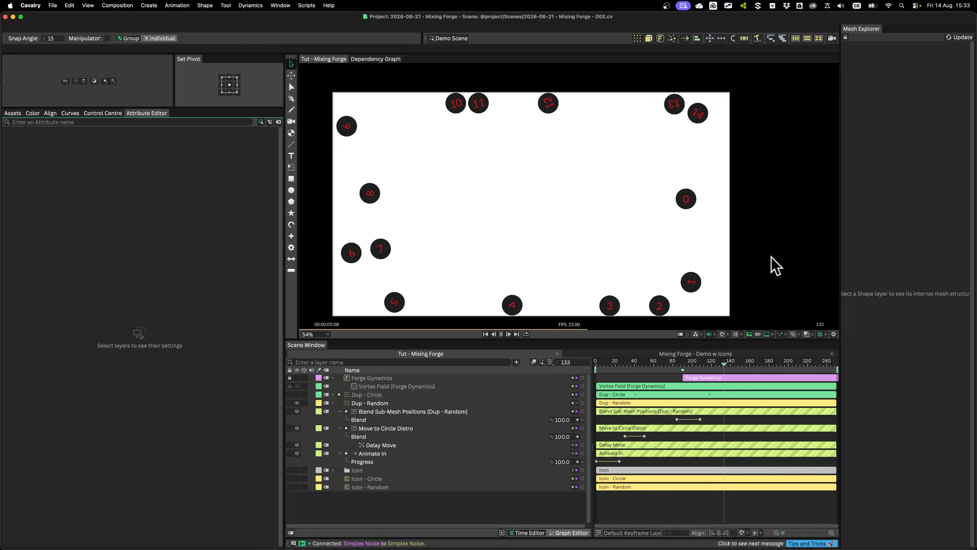
pyautogui.press('space')
pyautogui.moveTo(634, 364); pyautogui.dragTo(608, 364)
pyautogui.press('space')
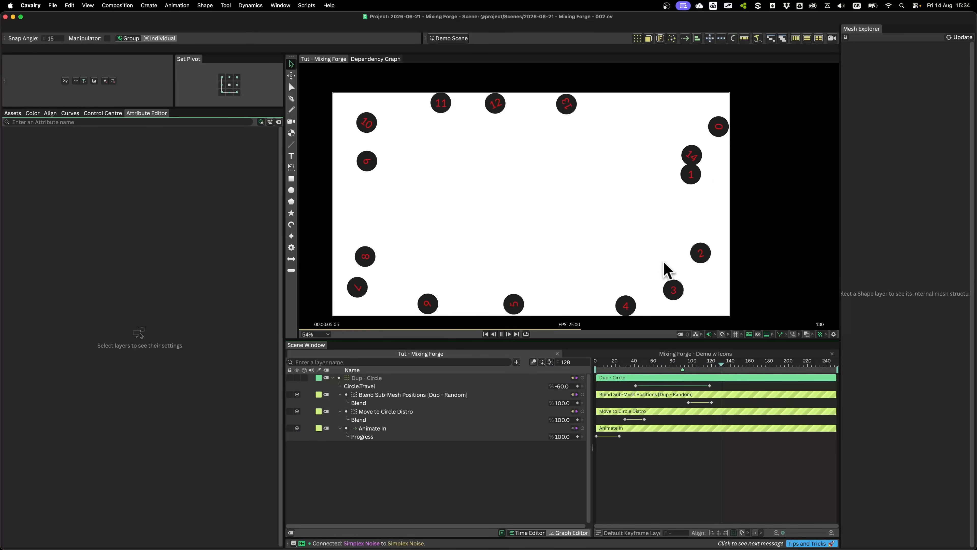
pyautogui.press('space')
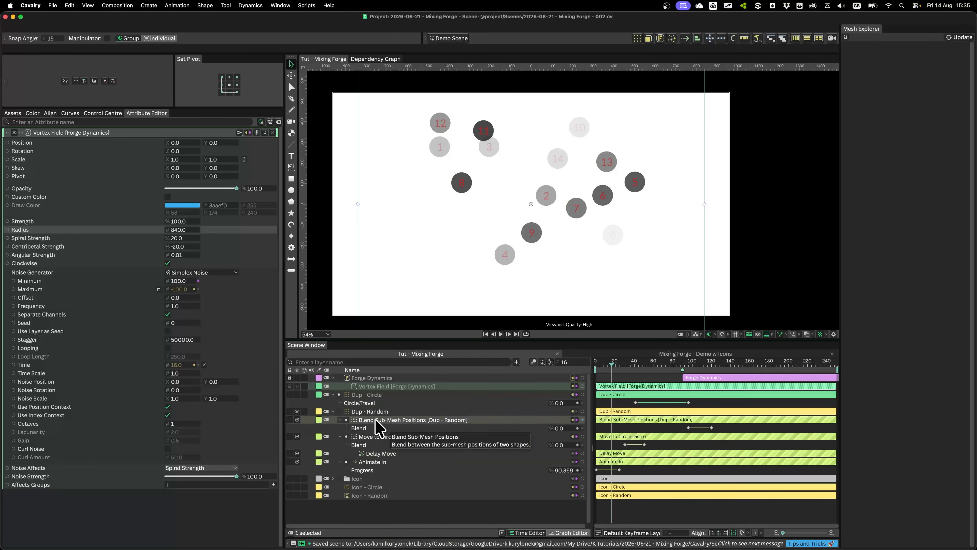
# Select the Blend Sub-Mesh Positions behaviour on Dup - Random
pyautogui.click(373, 420)
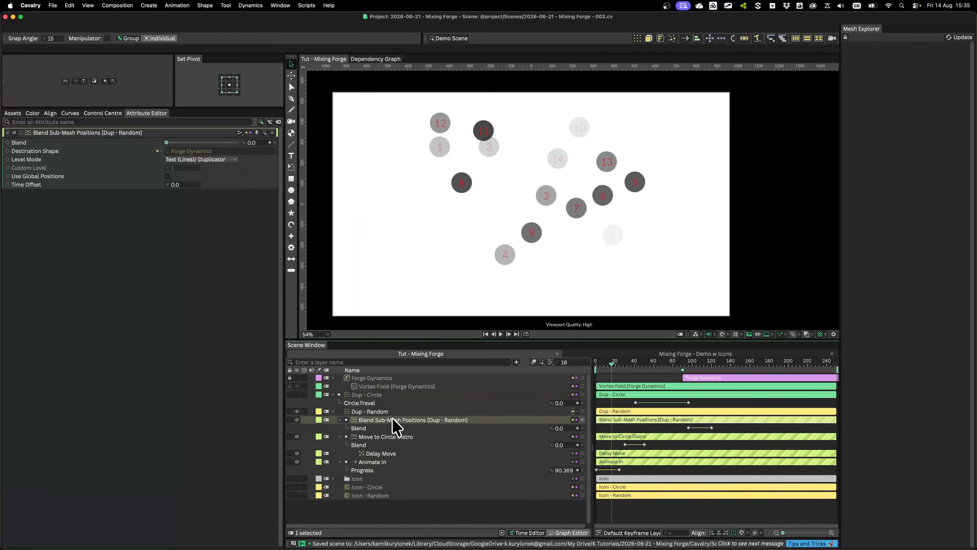